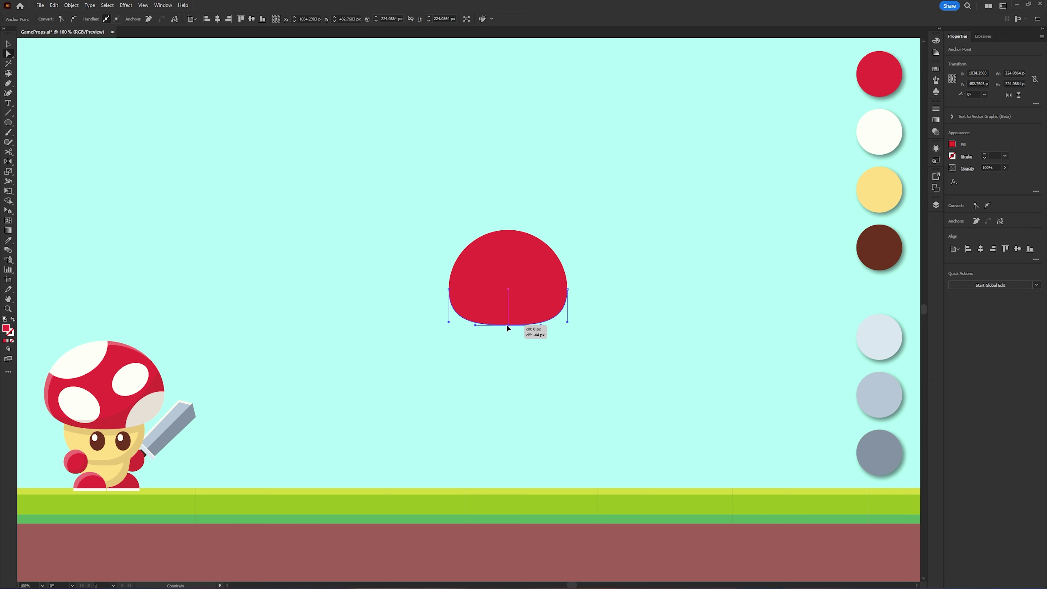
- Reshape the red circle into a flattened mushroom cap about 224 px wide and 169 px high by adjusting its lower curve and top edge
drag(507, 324, 509, 329)
key(v)
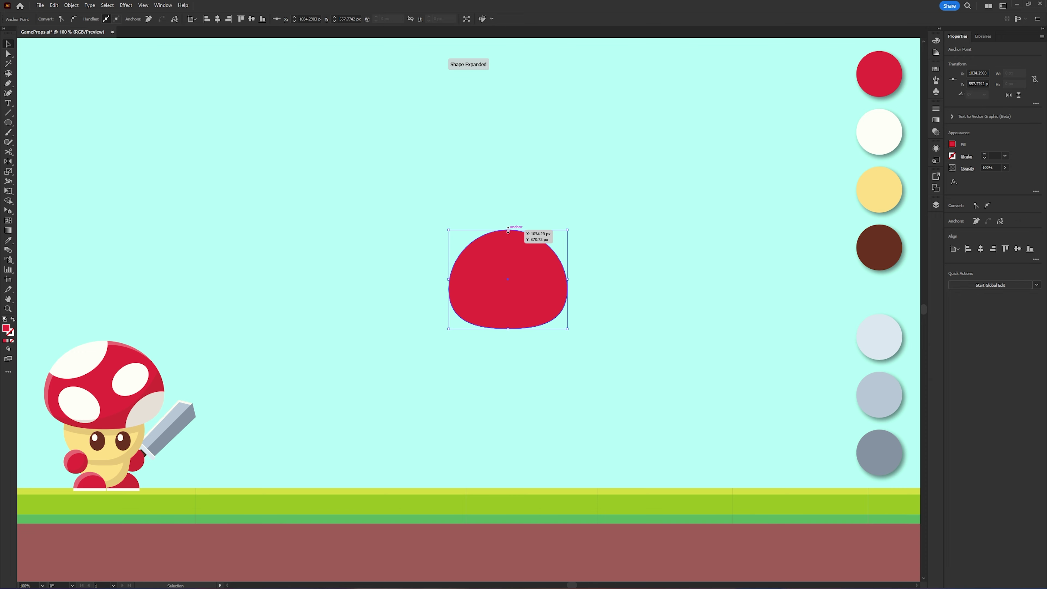
drag(508, 231, 506, 249)
click(521, 348)
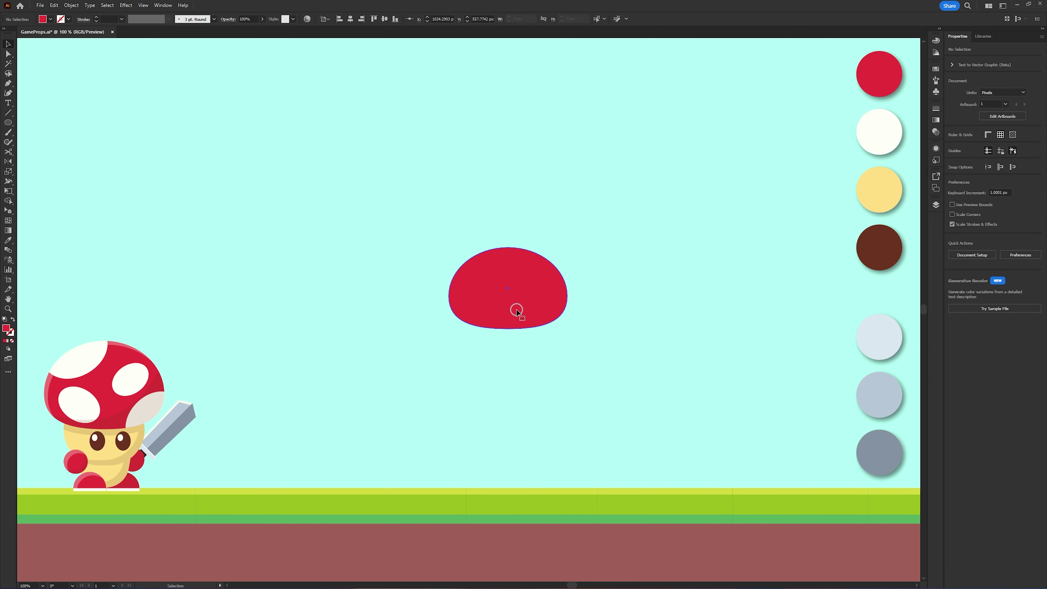
click(517, 308)
drag(508, 329, 508, 337)
click(596, 338)
click(543, 318)
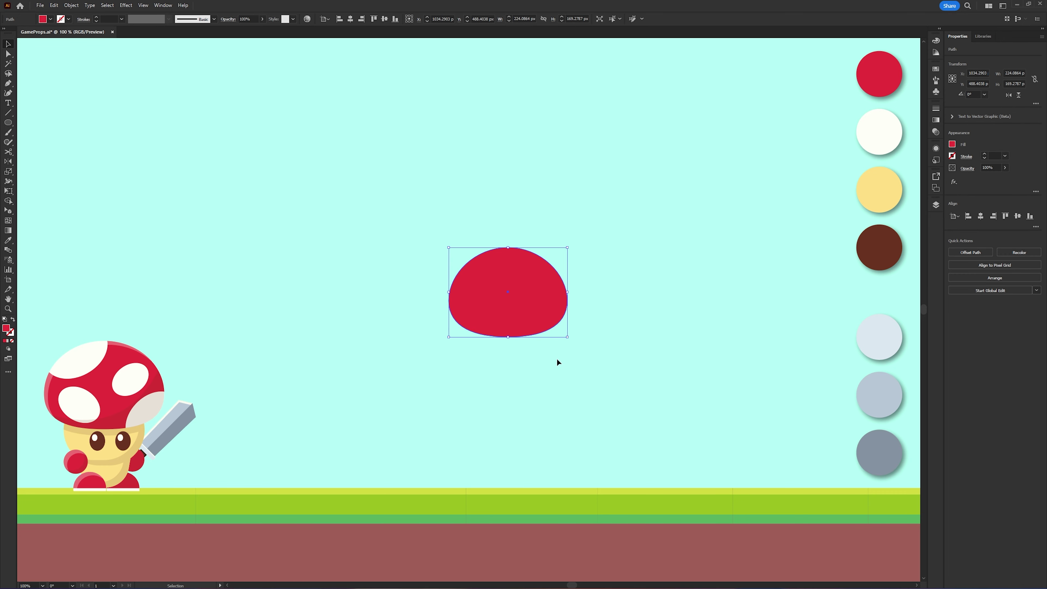
- Duplicate the cap to its right, paste a copy of the duplicate in front, and offset it slightly down and to the right
drag(544, 315, 701, 318)
click(700, 351)
click(653, 311)
key(ctrl+c)
key(ctrl+f)
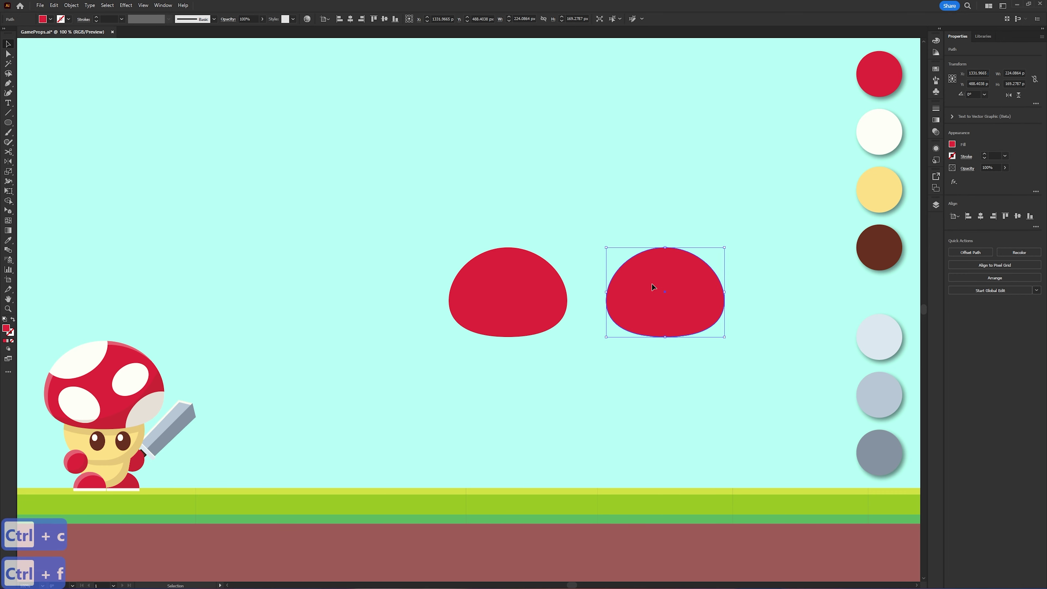
drag(653, 286, 659, 293)
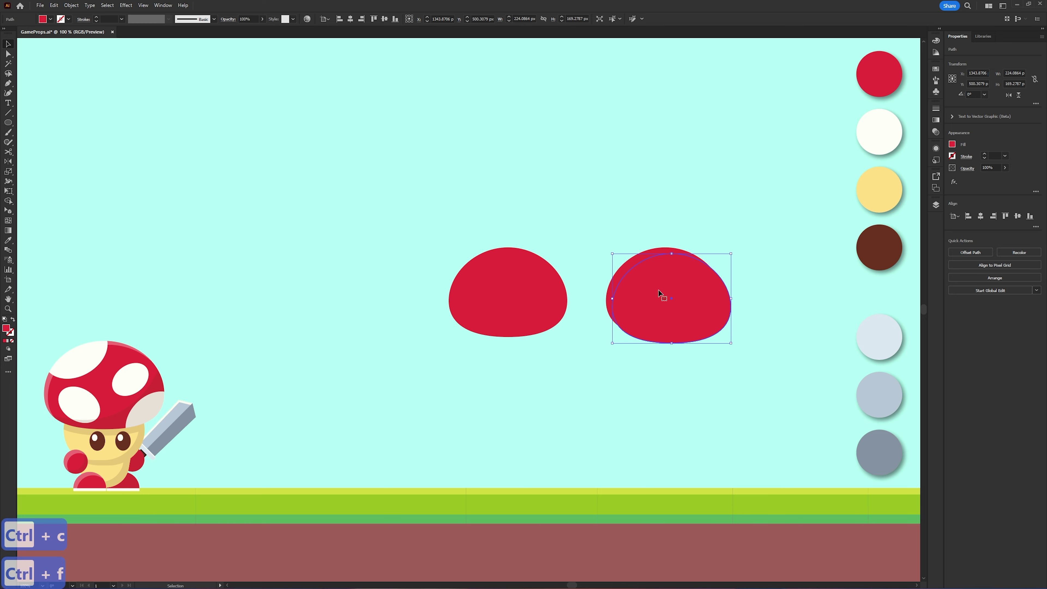
- Divide the two overlapping cap shapes with Pathfinder and ungroup the resulting pieces
drag(701, 380, 642, 247)
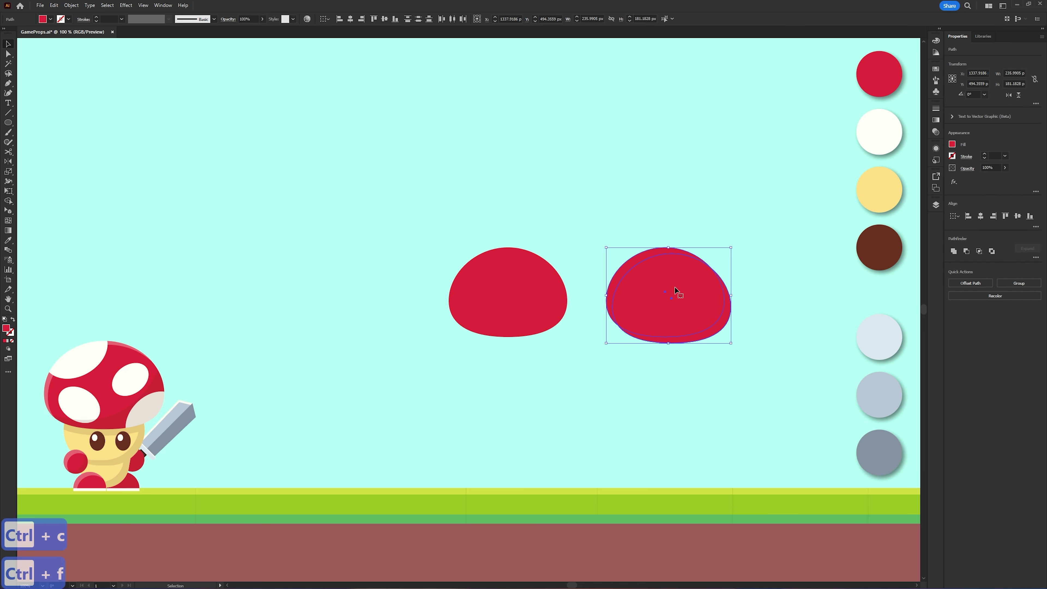
click(1035, 258)
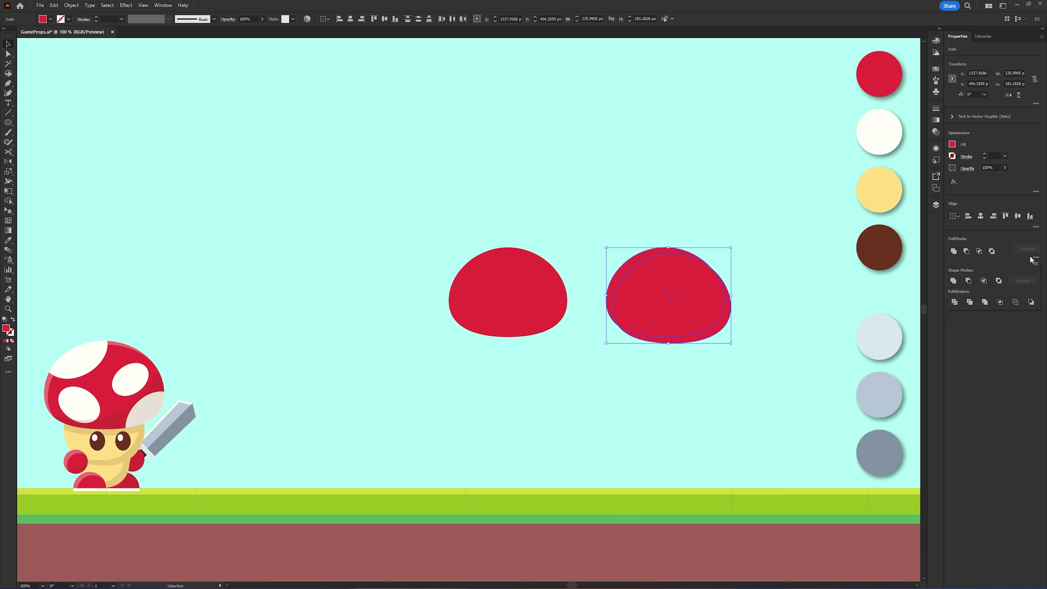
click(955, 301)
click(756, 313)
right_click(652, 286)
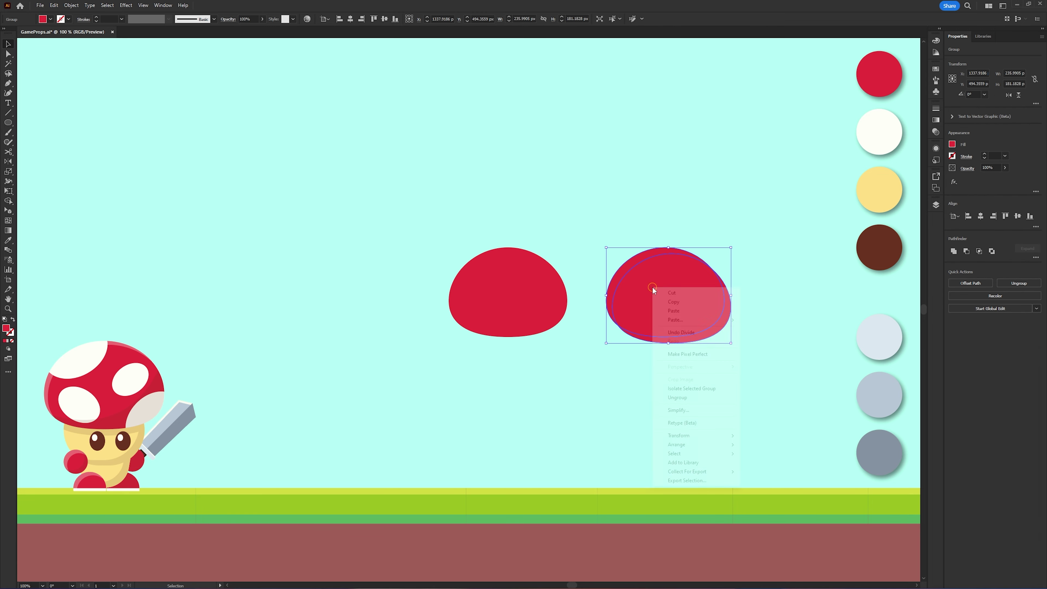
click(656, 397)
- Delete the central and lower-right pieces of the divided caps, keeping only the upper-left crescent
click(674, 304)
right_click(674, 305)
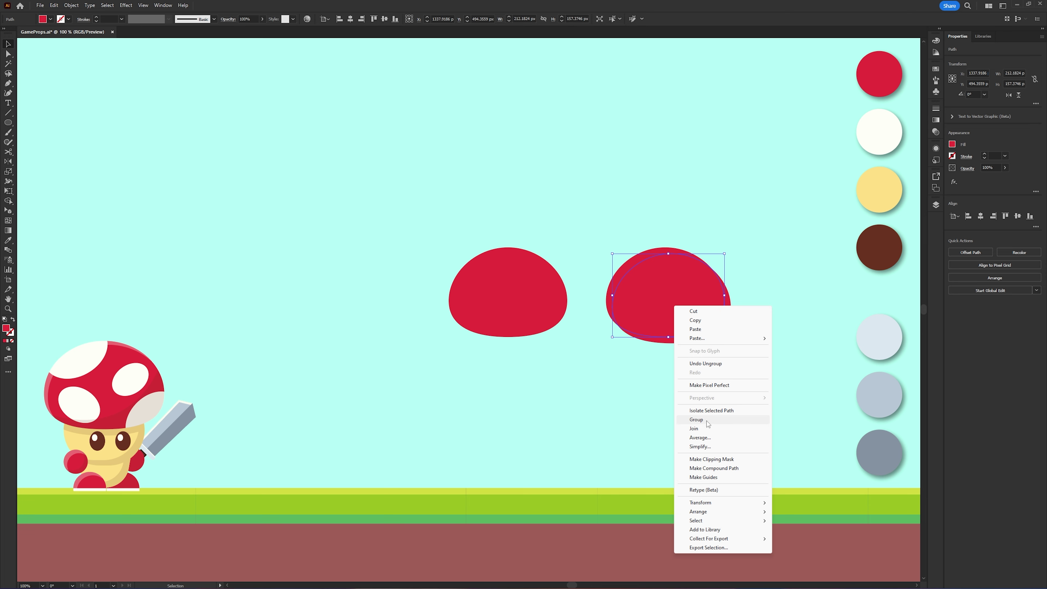
click(632, 456)
key(ctrl+z)
drag(674, 319, 689, 343)
click(733, 377)
click(720, 373)
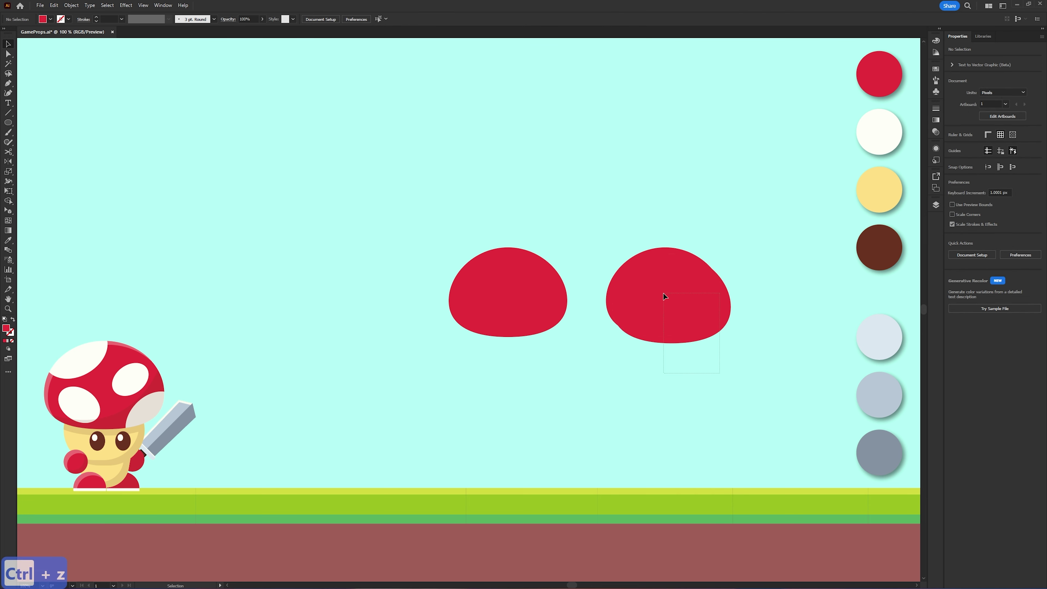
drag(664, 296, 666, 297)
key(Delete)
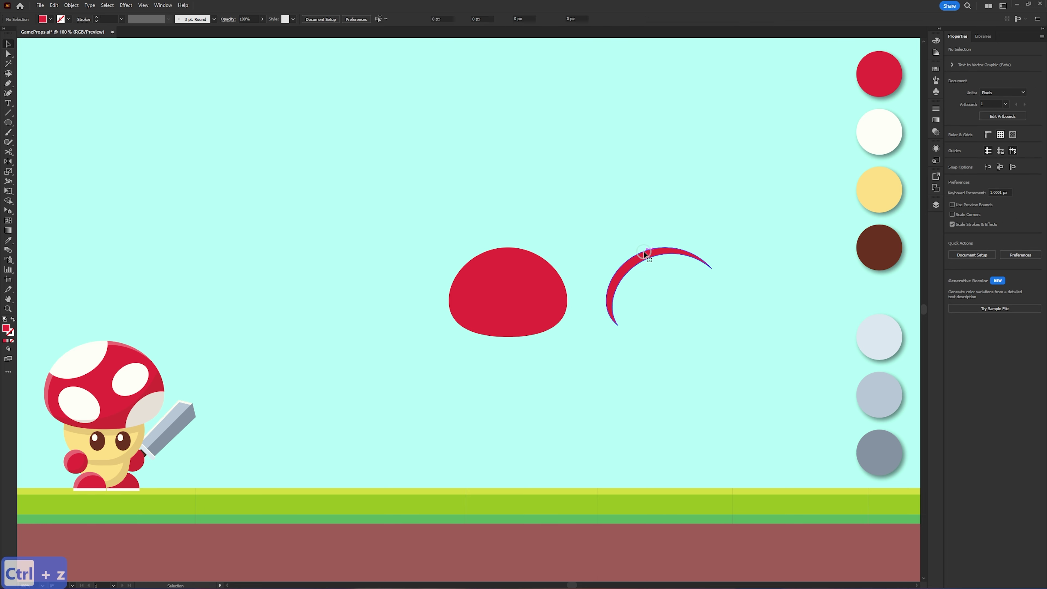
- Fill the crescent with the white palette circle's colour and set its opacity to 30%
click(644, 252)
click(8, 241)
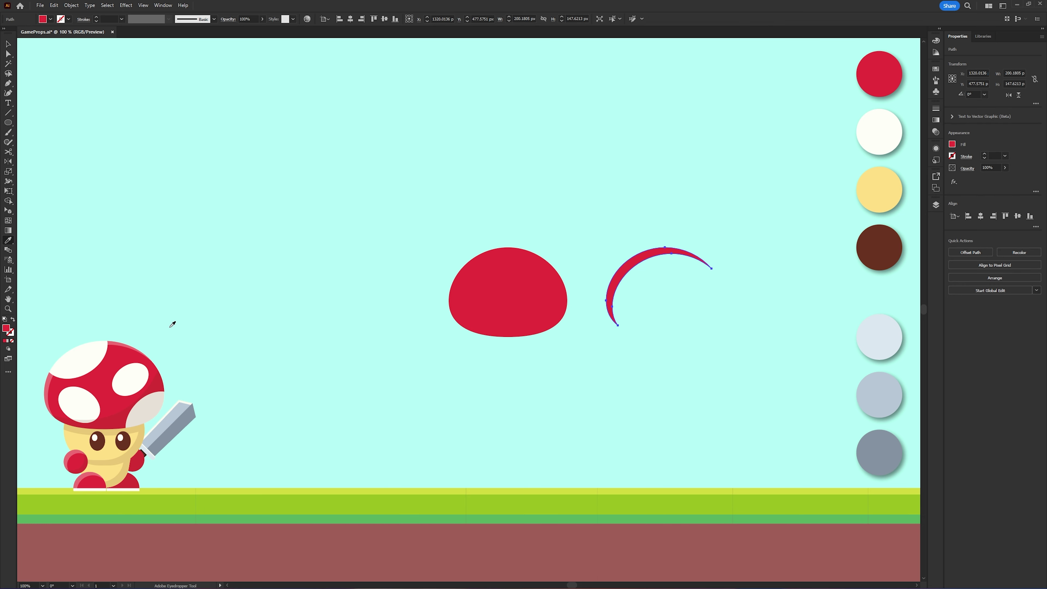
click(868, 122)
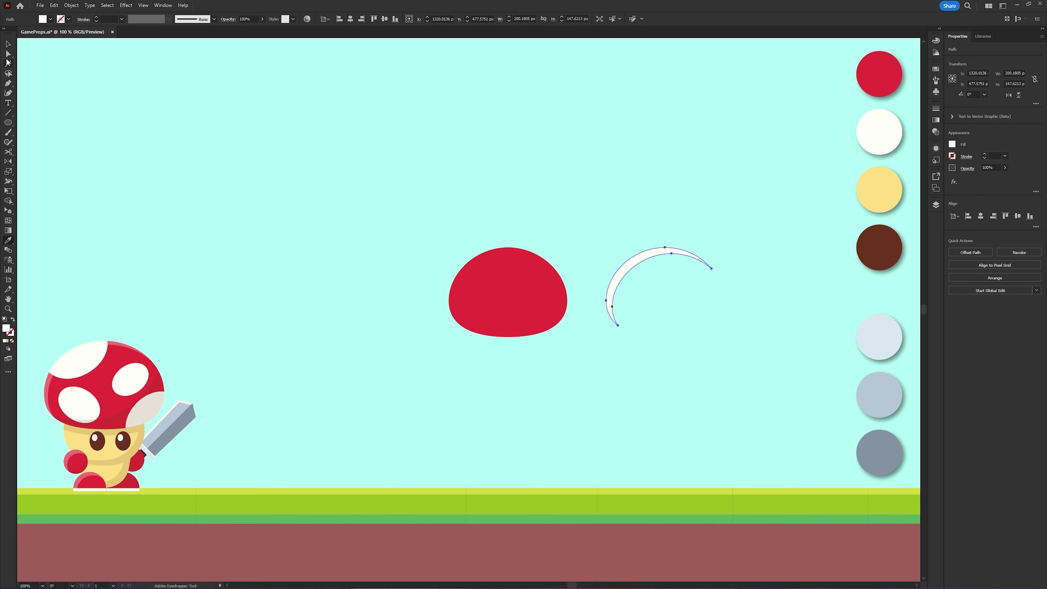
click(8, 45)
click(990, 166)
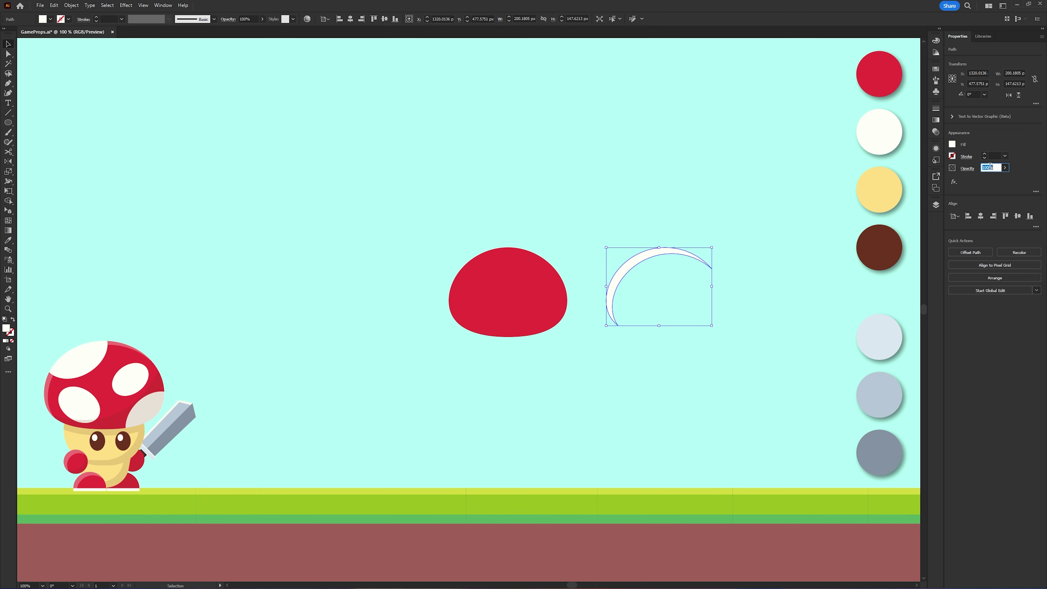
text(30)
key(Return)
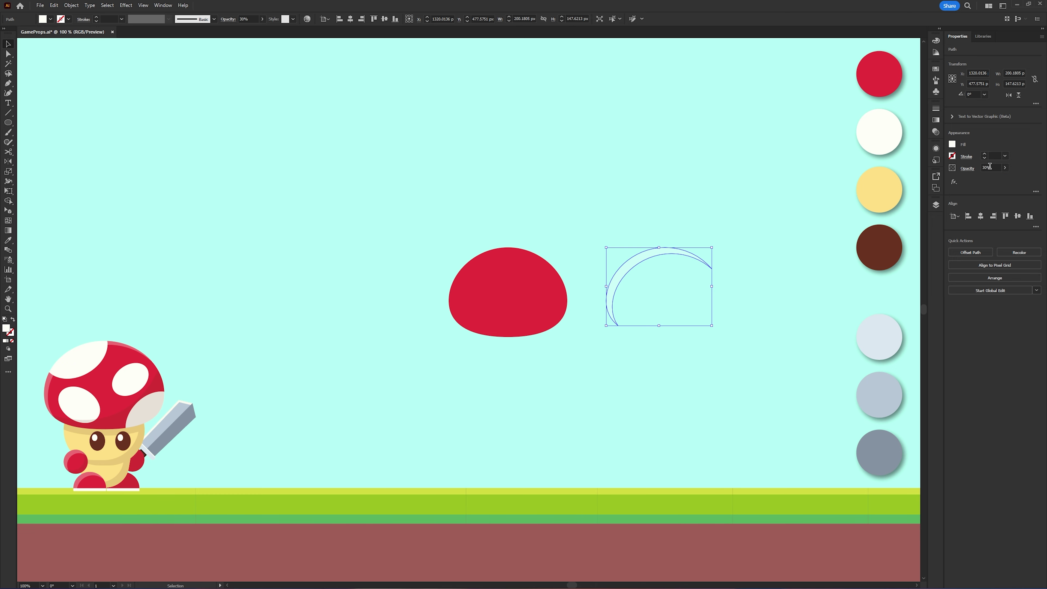
- Align the crescent highlight horizontally with the left edge of the red cap
click(681, 359)
click(637, 260)
shift+click(514, 278)
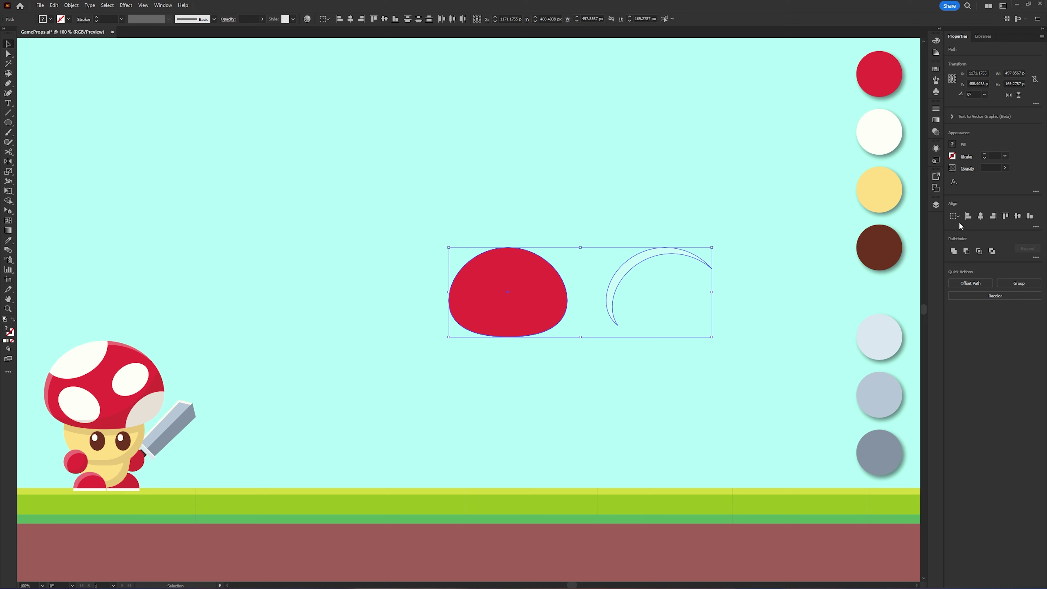
click(967, 216)
click(669, 293)
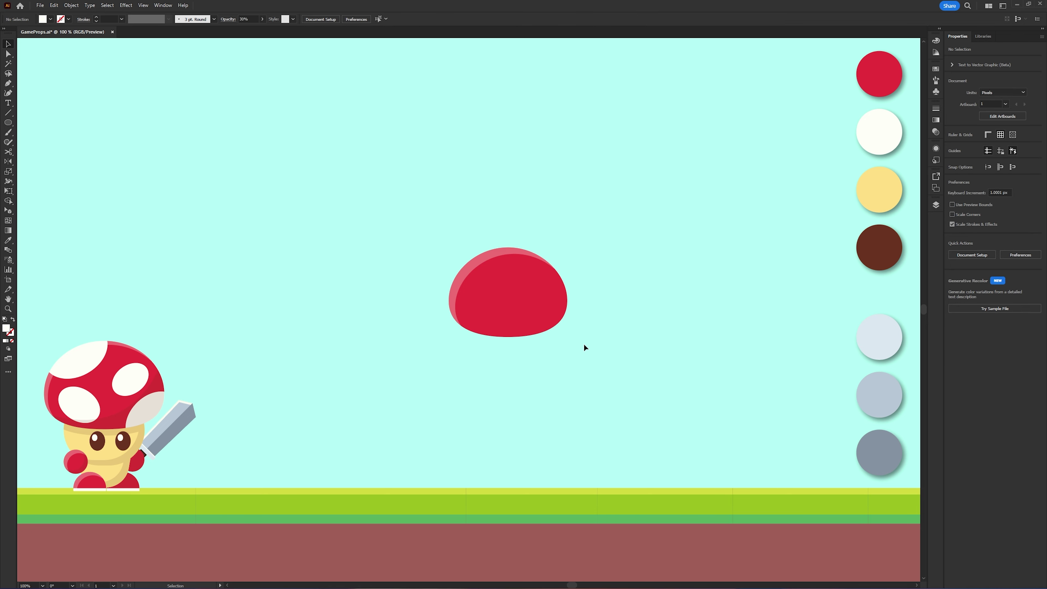
- Duplicate the plain red cap shape horizontally to the right of the highlighted cap
click(540, 321)
drag(530, 307, 695, 309)
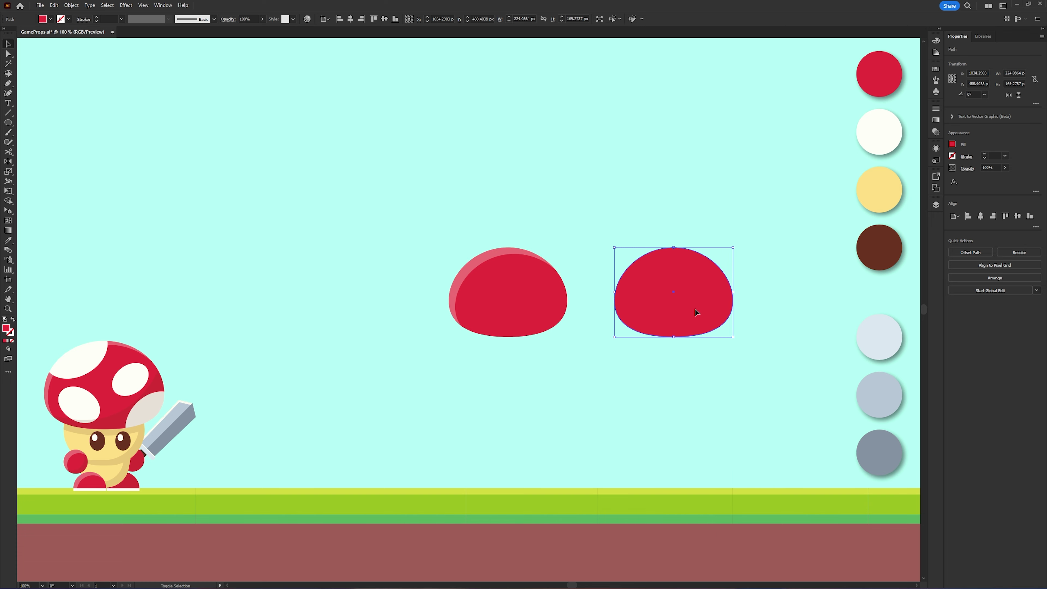
click(697, 350)
click(681, 313)
click(705, 358)
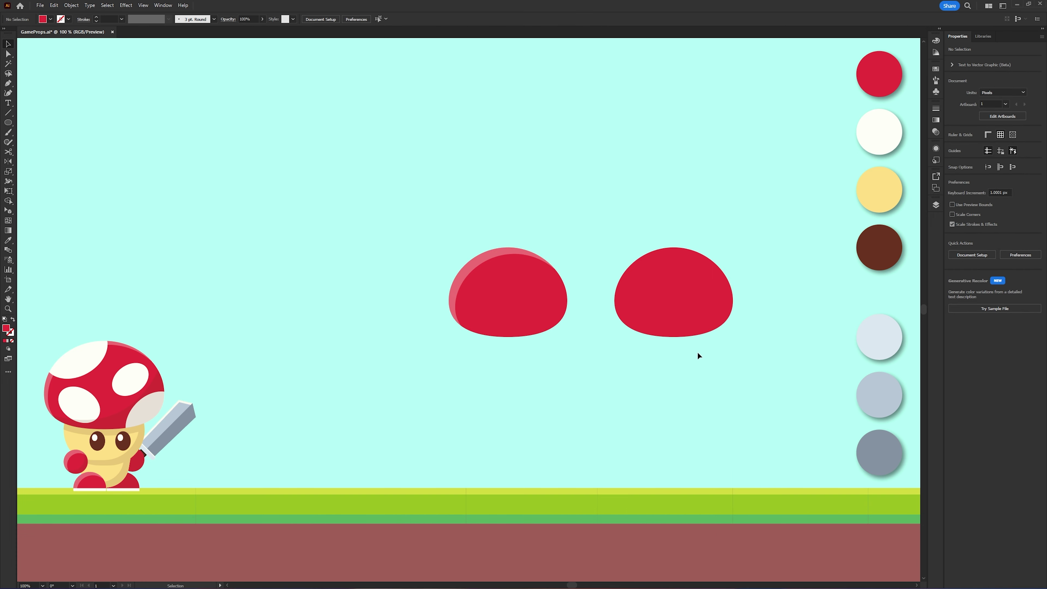
- Draw a Pen tool curve from the duplicate cap's right side, across its lower part, to a point beyond its left edge
click(8, 83)
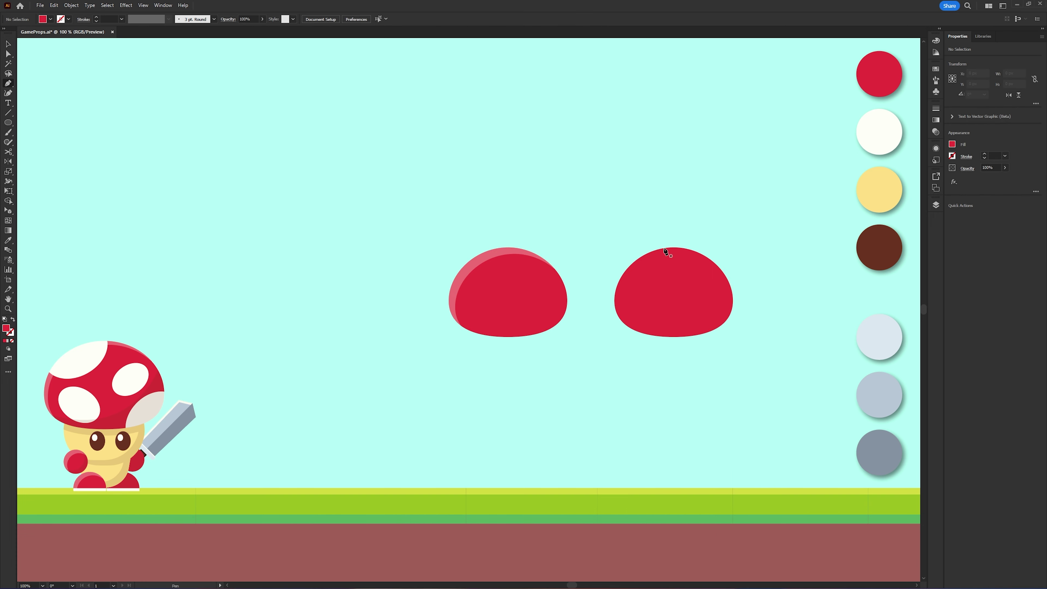
key(ctrl+z)
key(ctrl+z)
key(ctrl+z)
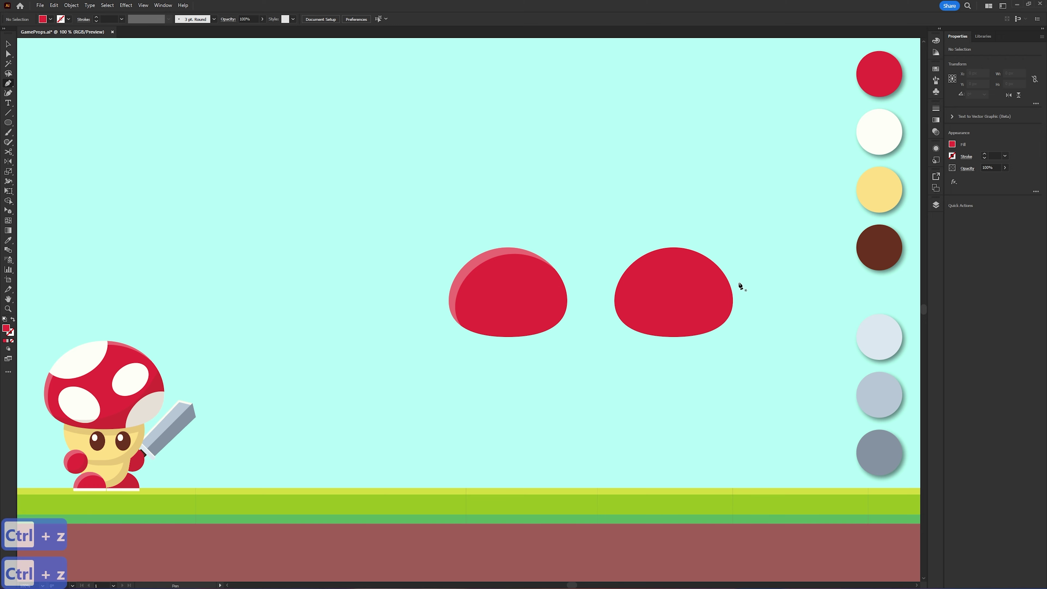
click(738, 281)
drag(558, 337, 418, 322)
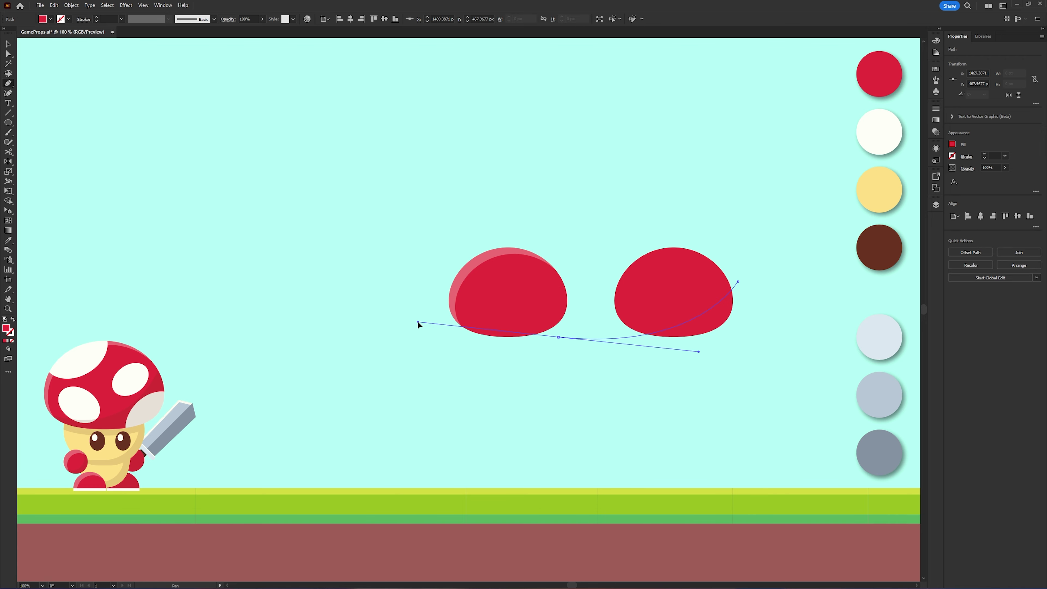
drag(418, 322, 420, 323)
- Refine the curve by raising both end anchors and extending its handle, and stretch it upward to about 128 px high
key(a)
drag(558, 337, 556, 326)
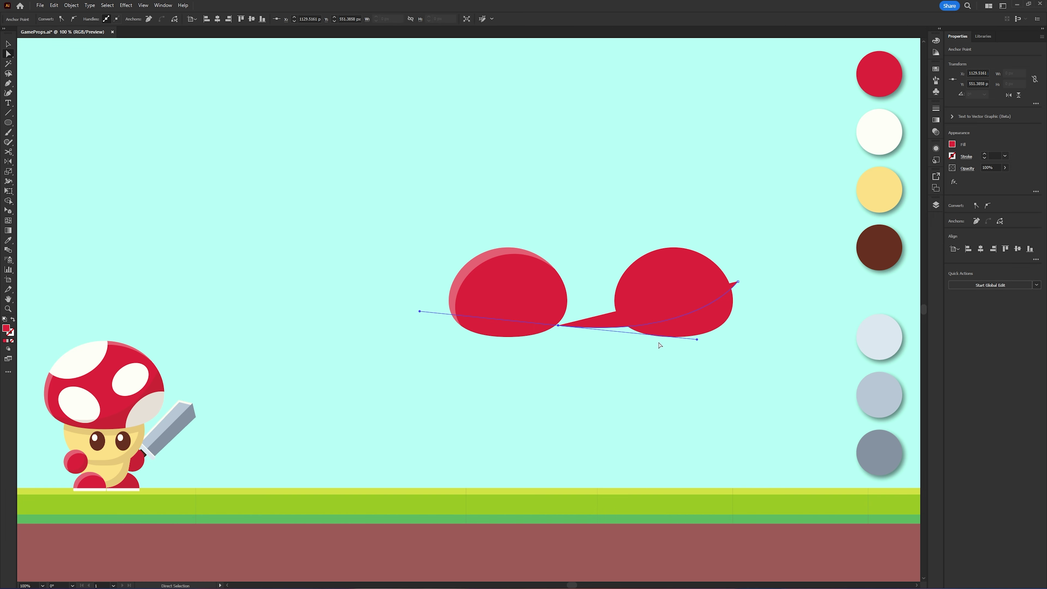
drag(698, 341, 712, 347)
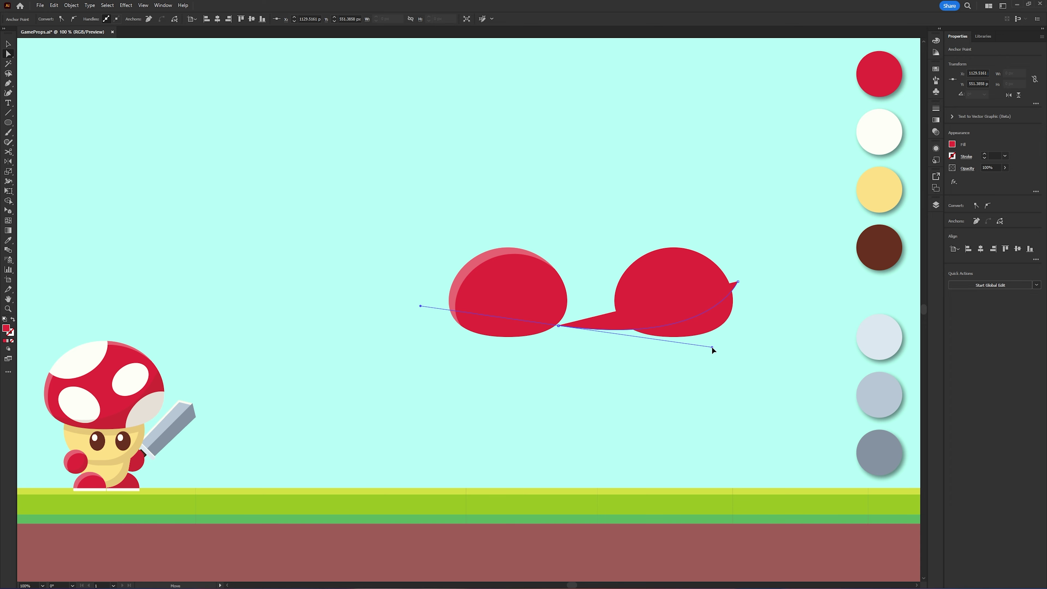
click(737, 283)
drag(738, 282, 738, 272)
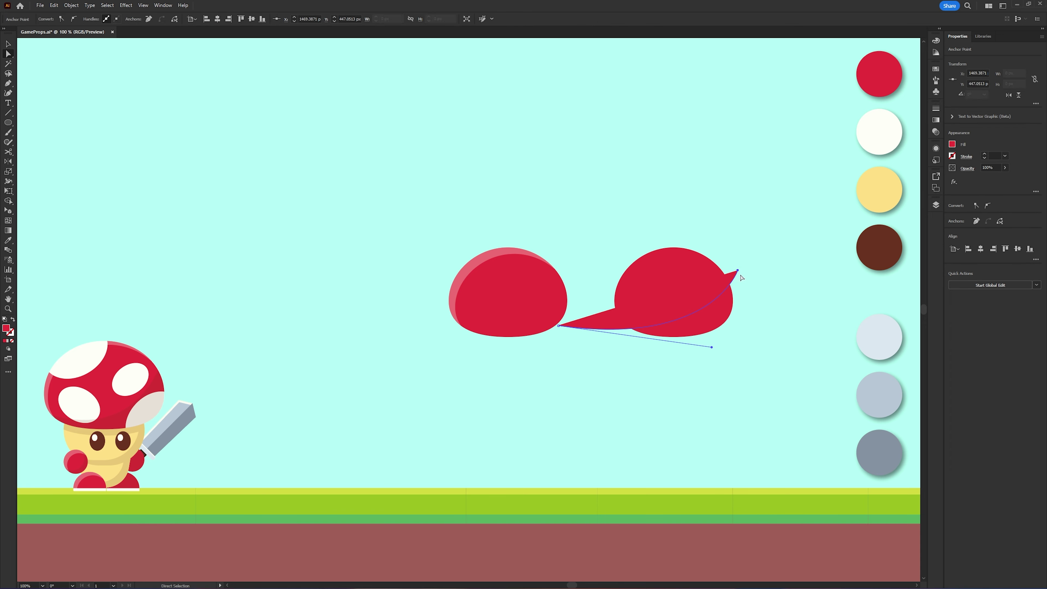
drag(714, 349, 742, 346)
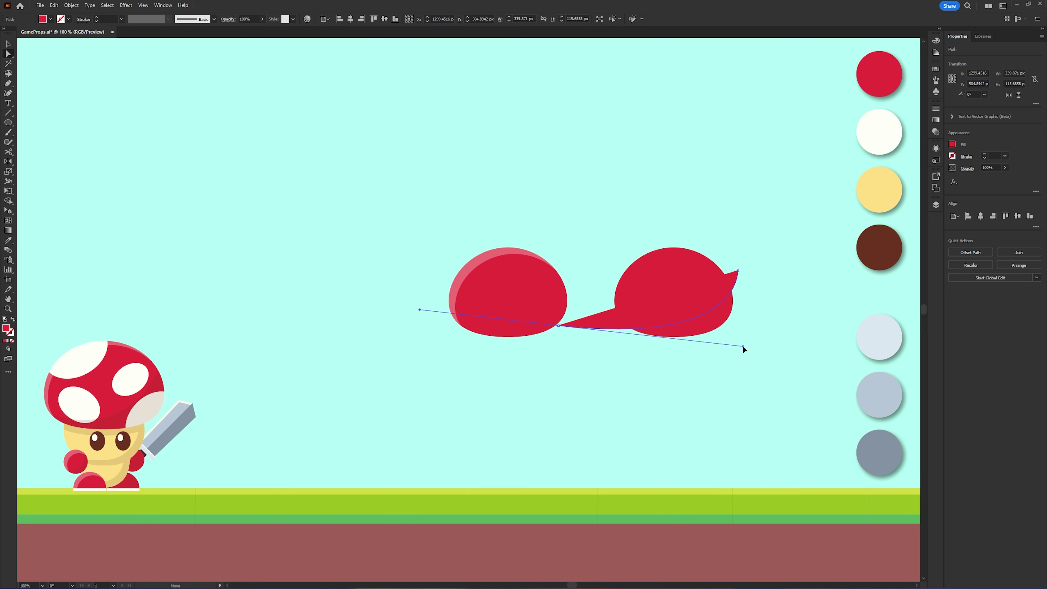
drag(743, 347, 742, 346)
key(v)
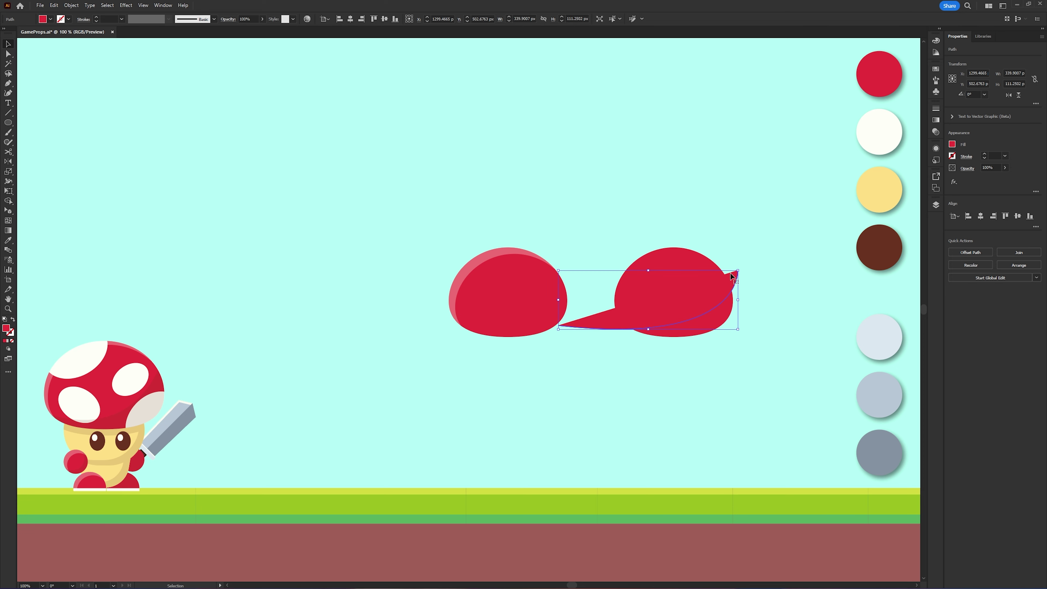
drag(647, 271, 656, 262)
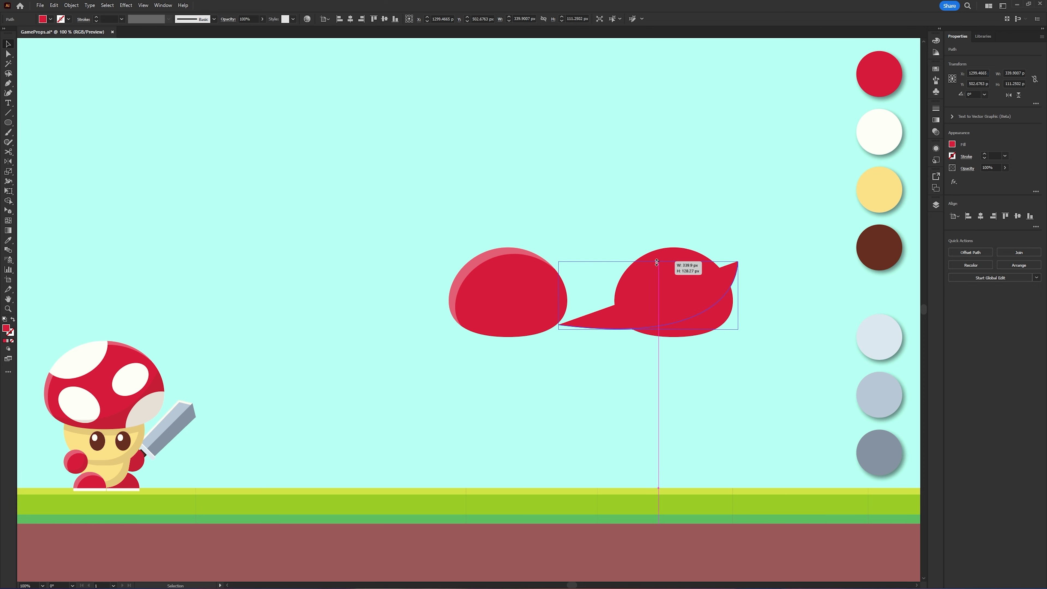
drag(657, 262, 657, 262)
- Divide the duplicate cap with the curved path using Pathfinder and ungroup the resulting pieces
drag(753, 360, 666, 234)
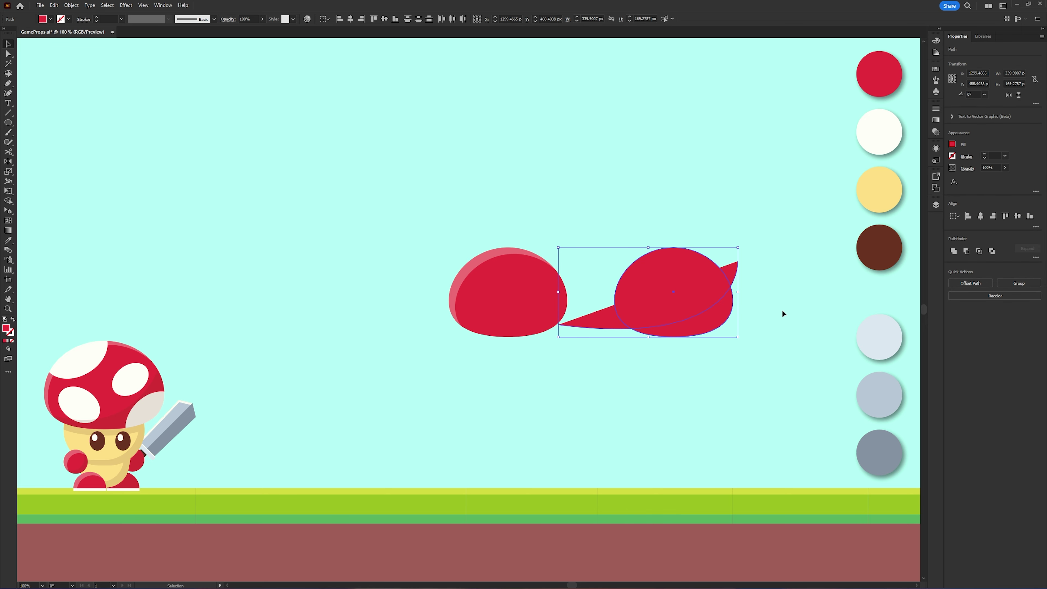
click(1036, 256)
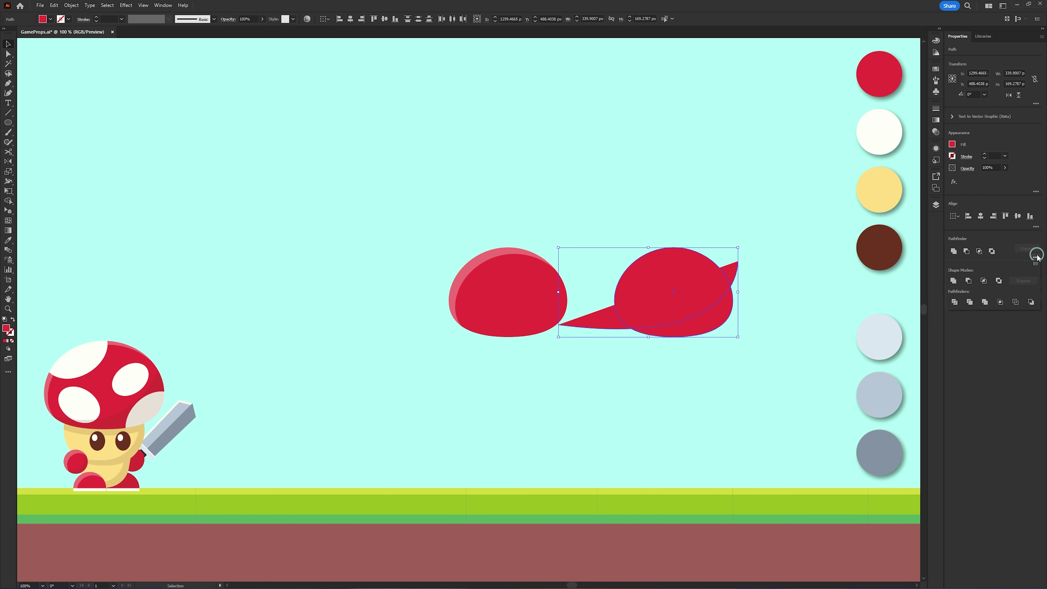
click(961, 302)
right_click(689, 304)
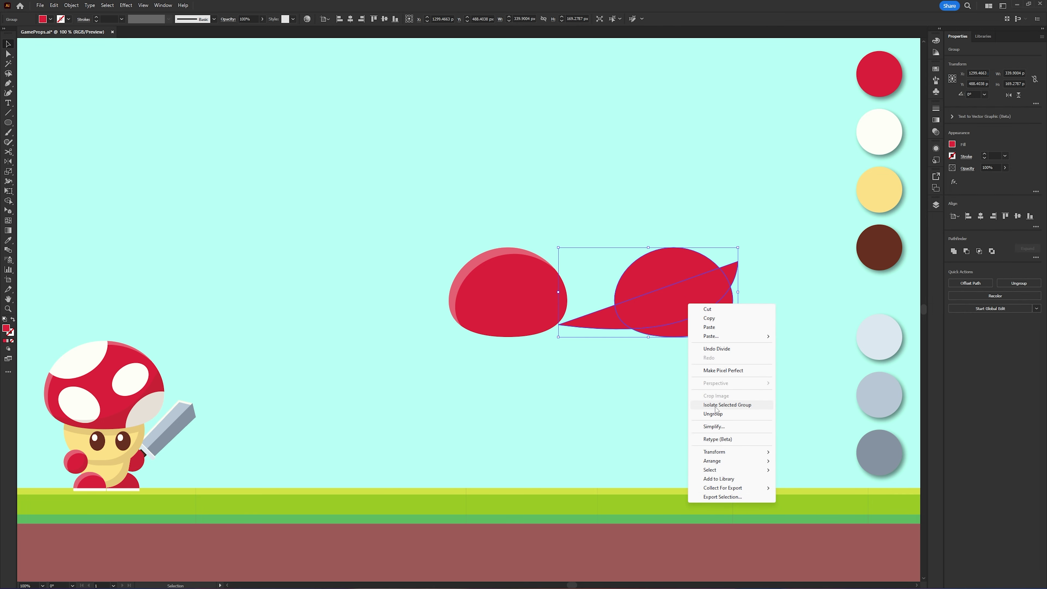
click(717, 414)
click(718, 386)
- Move the lower shadow piece onto the bottom of the highlighted cap and delete the leftover divided pieces
drag(712, 325, 565, 325)
drag(753, 361, 640, 207)
key(Delete)
drag(713, 423, 559, 307)
key(Delete)
- Fill the cap's lower shadow piece with the dark brown swatch colour and set its opacity to 20%
click(577, 304)
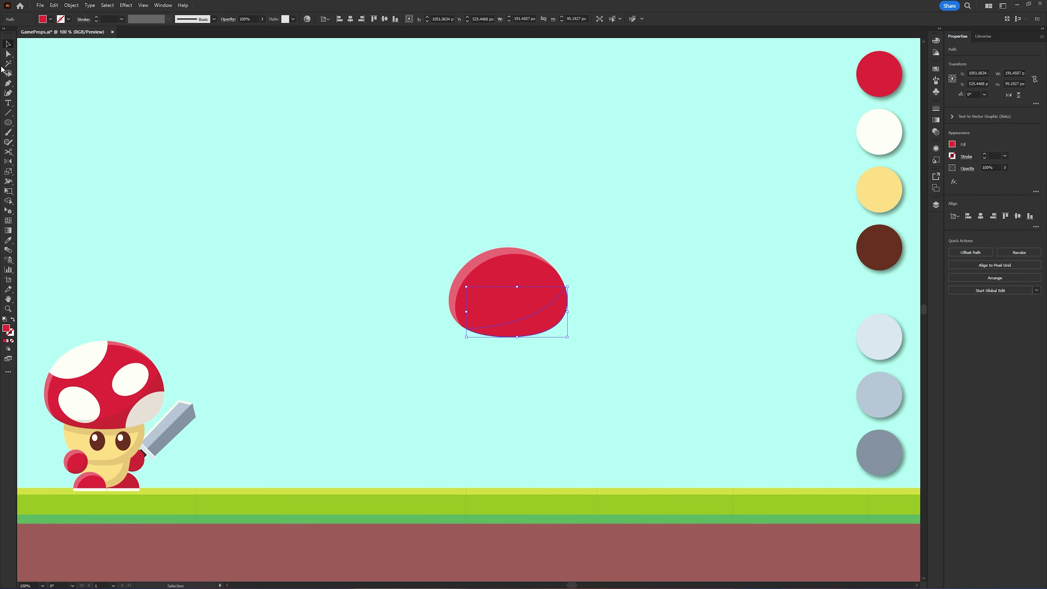
click(8, 240)
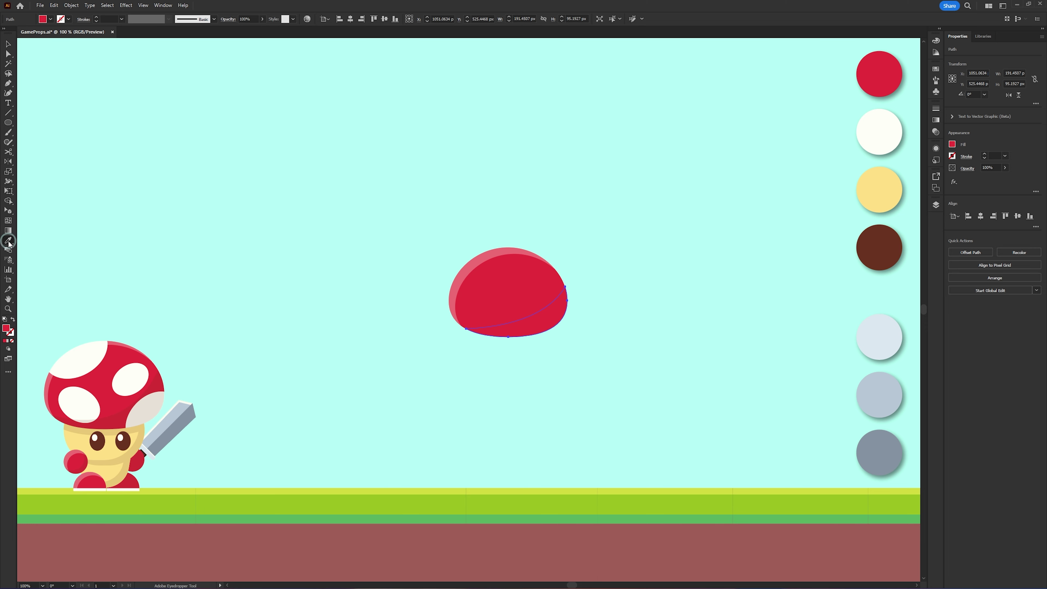
click(877, 240)
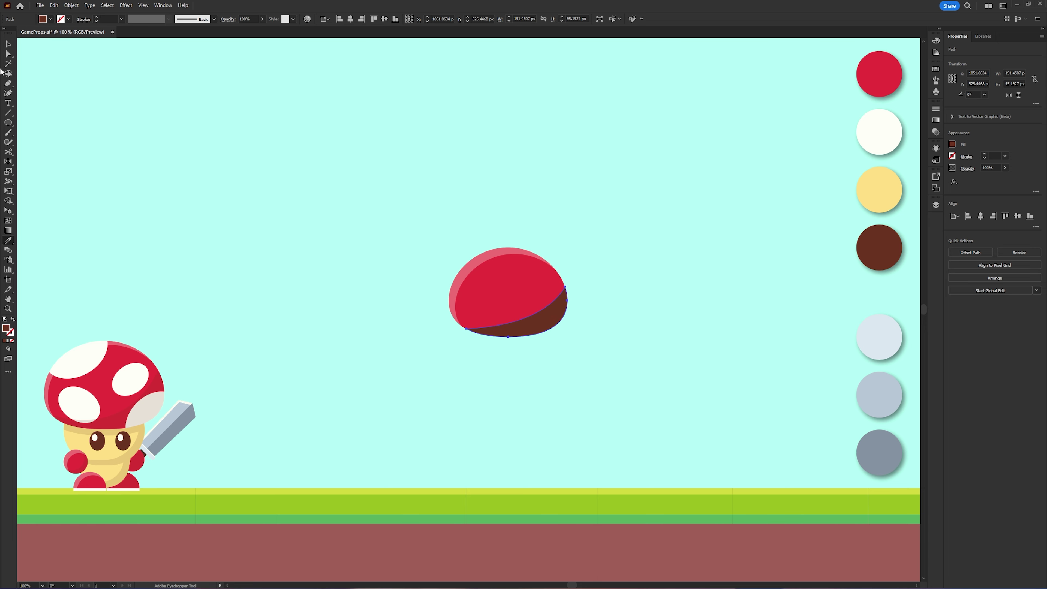
key(v)
click(991, 164)
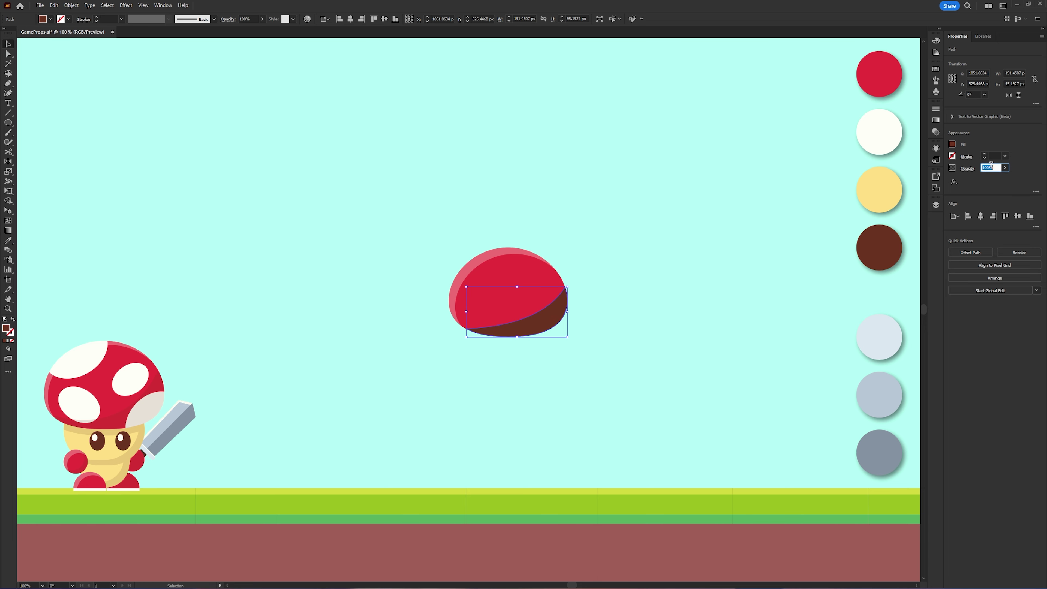
text(20)
click(705, 282)
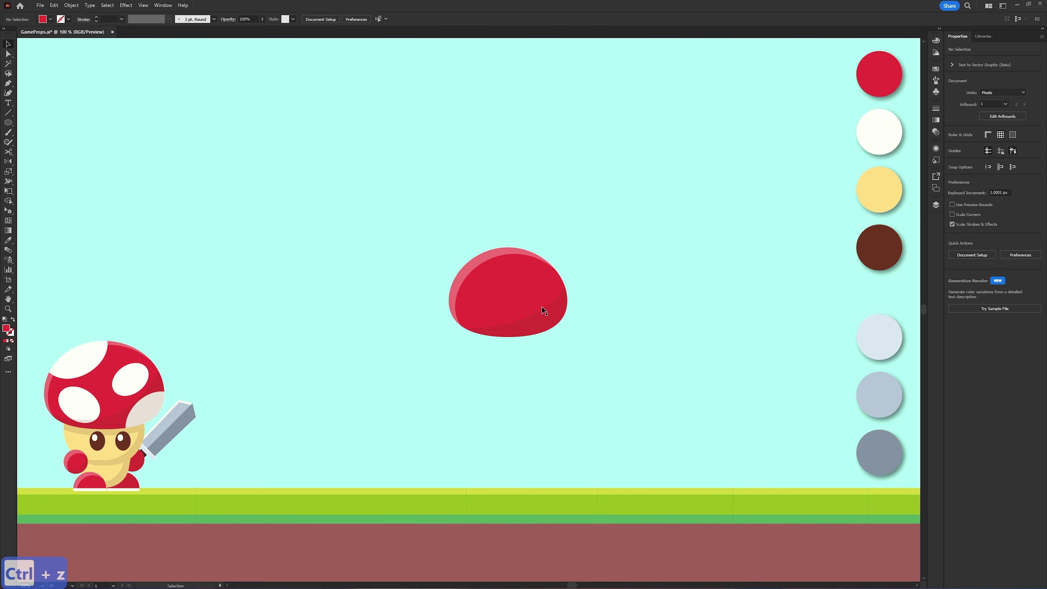
- Place a plain red cap copy beside the shaded cap and draw an ellipse about 103 × 138 px above its edge
drag(518, 290, 691, 292)
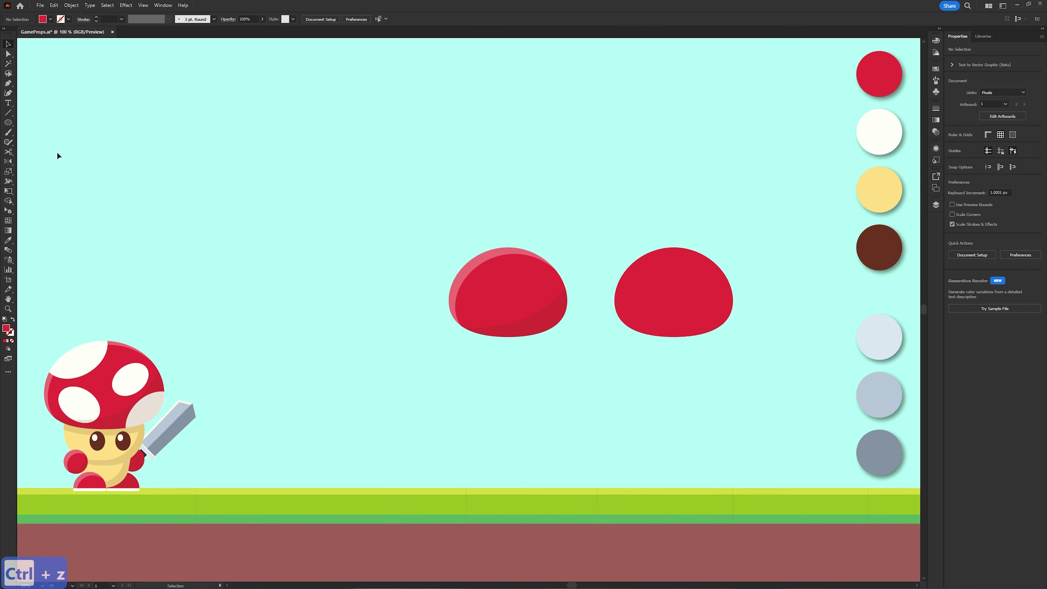
key(l)
drag(580, 197, 634, 270)
key(v)
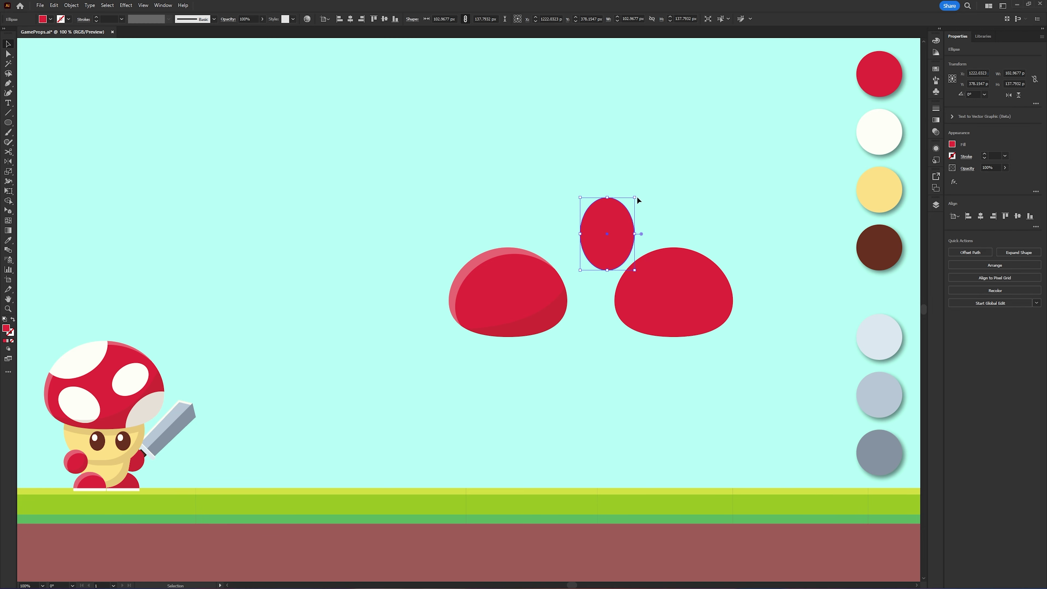
- Tilt the ellipse diagonally over the plain cap's upper left and add a copy about 52 × 69 px on its right
drag(637, 196, 644, 276)
click(696, 361)
drag(649, 236, 706, 287)
- Fill both ellipses on the plain cap with the white swatch colour
shift+click(648, 242)
key(i)
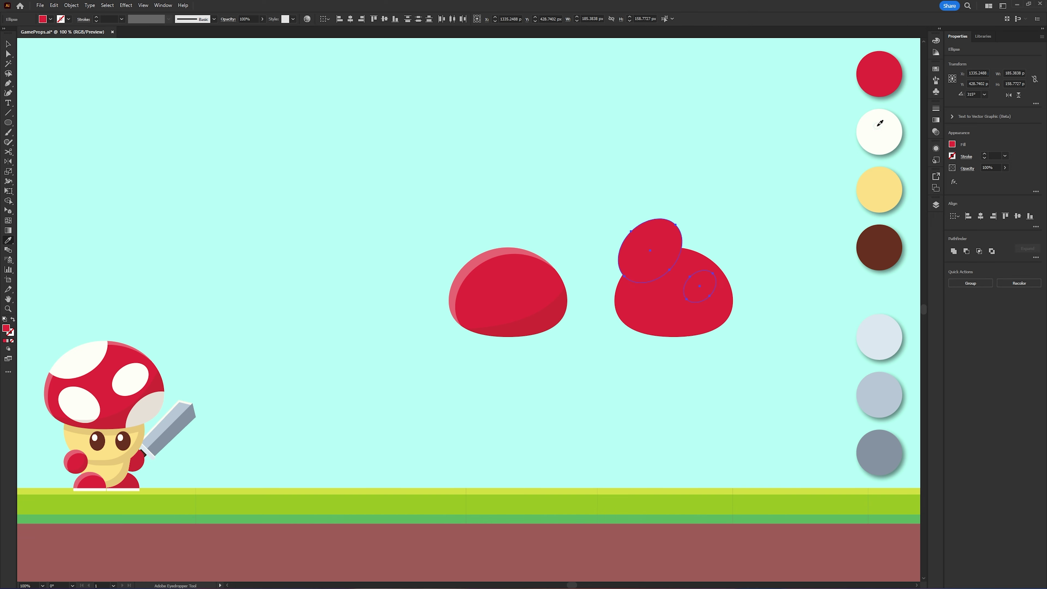
click(877, 126)
key(v)
click(760, 286)
- Copy the small white spot to the cap's lower-right edge, enlarge it and rotate it to follow the outline
click(703, 290)
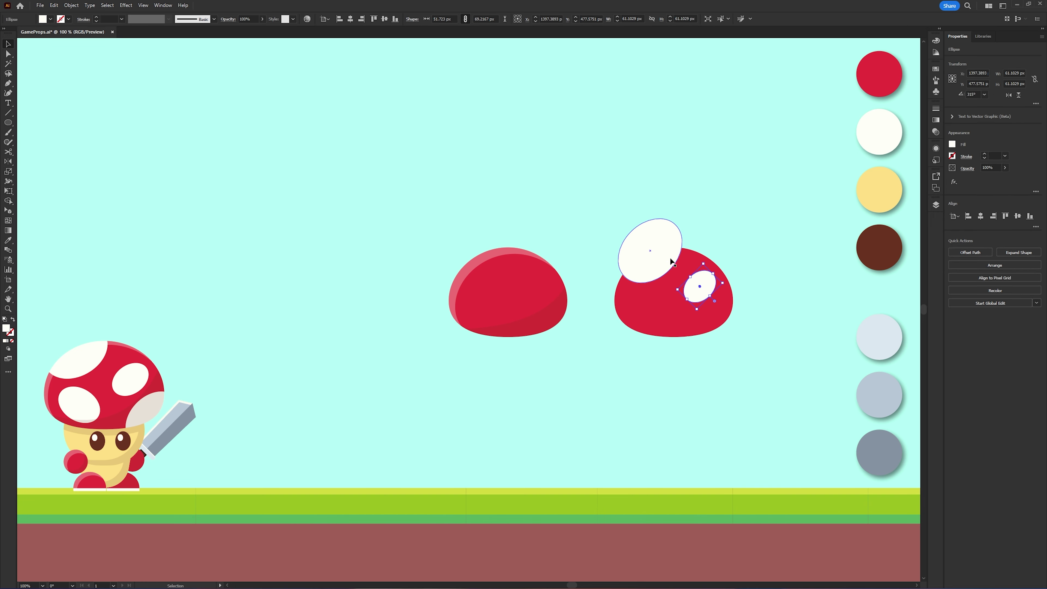
drag(703, 288, 750, 341)
drag(741, 323, 730, 353)
drag(722, 340, 736, 341)
drag(785, 388, 651, 260)
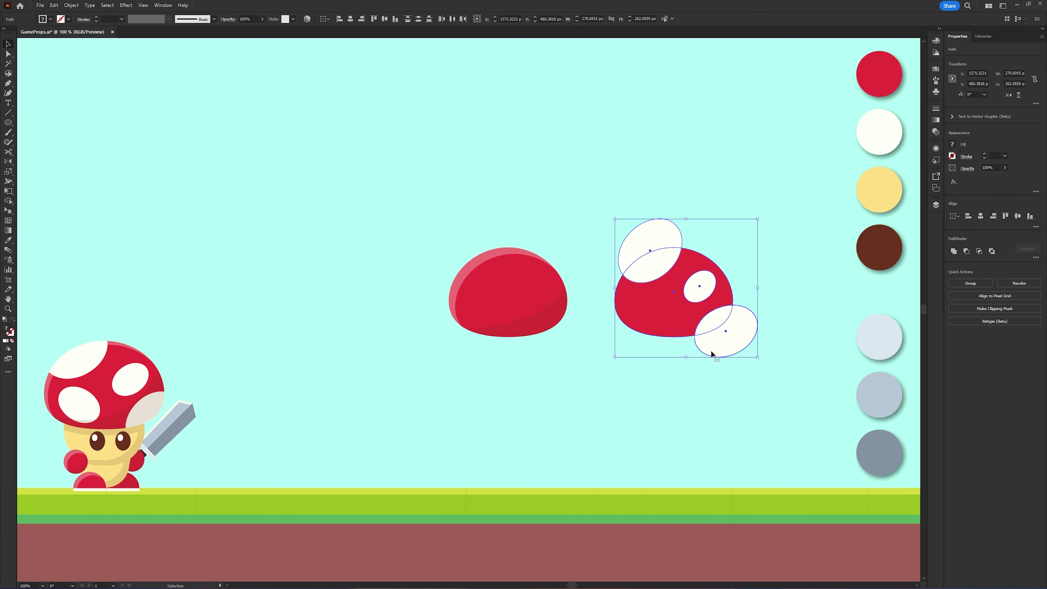
- Shift the lower-right spot slightly up and inward, and shorten it a little
click(743, 363)
drag(744, 332, 719, 322)
click(741, 351)
click(712, 345)
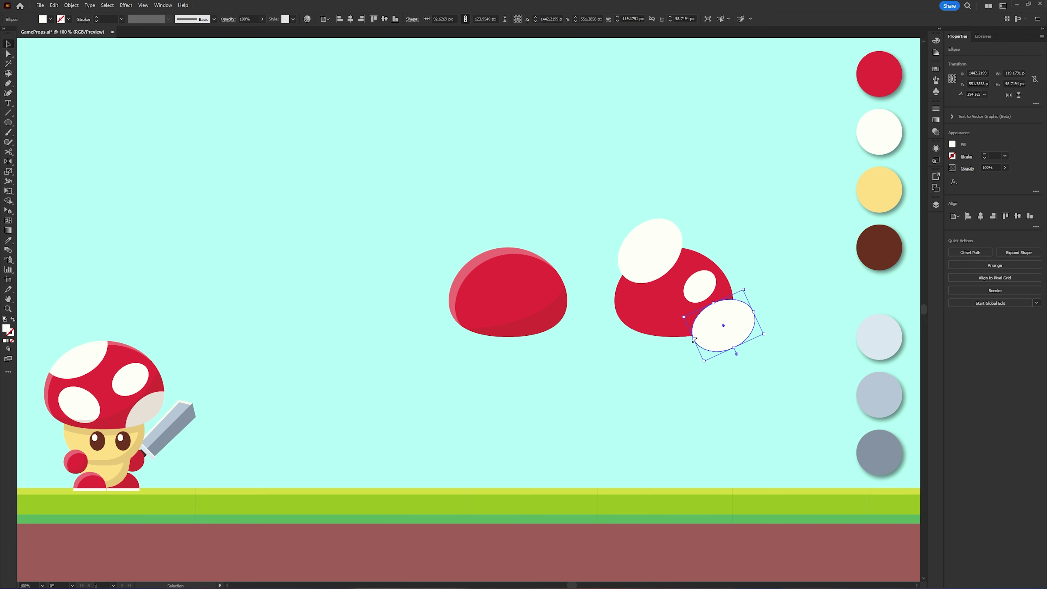
drag(695, 339, 700, 336)
click(727, 363)
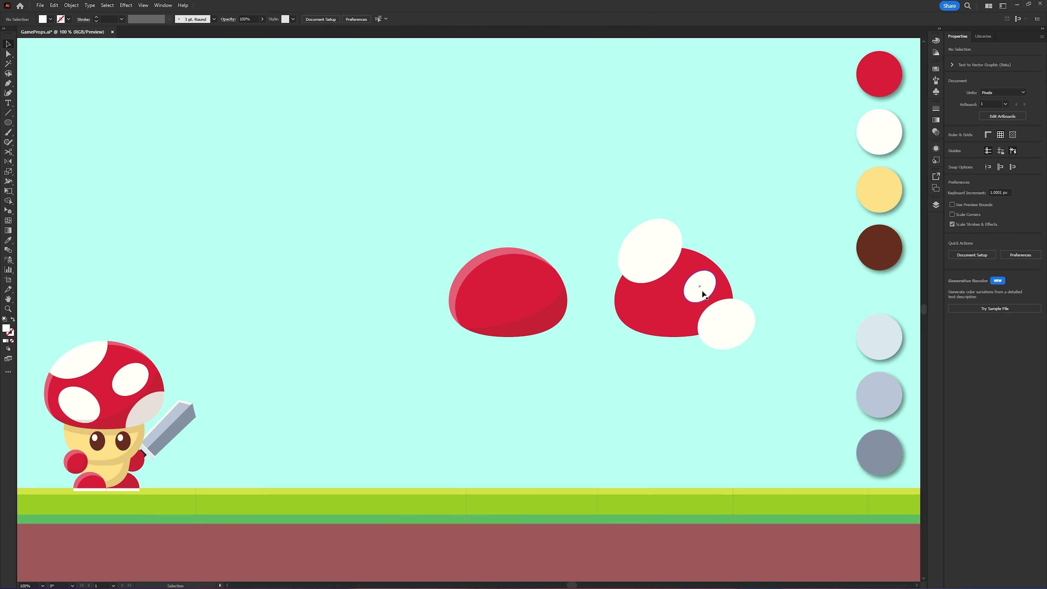
- Add a tilted white spot about 61 × 84 px on the cap's lower left and raise the small right-hand spot slightly
drag(702, 291, 672, 326)
click(763, 252)
click(698, 281)
key(ctrl+z)
click(762, 281)
- Shorten the large upper-left spot to about 103 × 127 px
drag(656, 323, 628, 272)
click(643, 269)
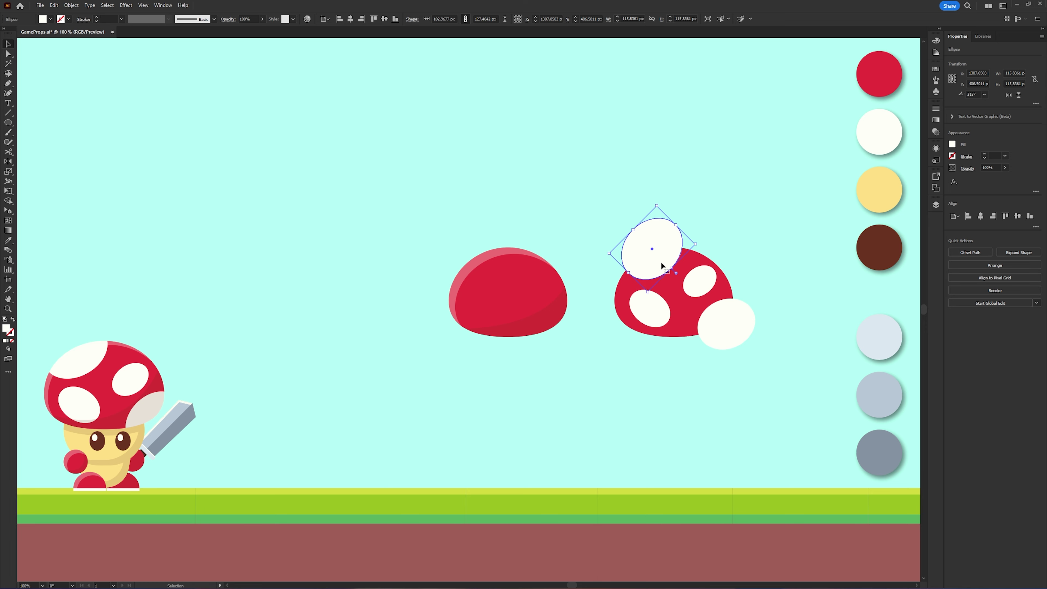
click(682, 307)
- Lengthen the lower-left spot to about 61 × 96 px, rotate it slightly, and nudge it right and down
click(655, 305)
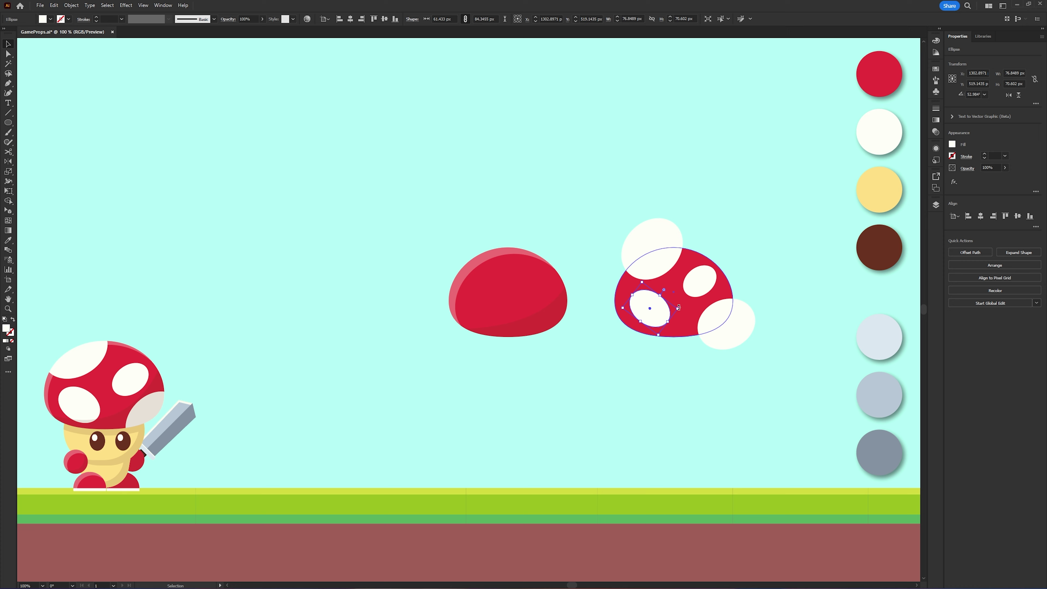
drag(668, 321, 674, 324)
drag(661, 316, 656, 313)
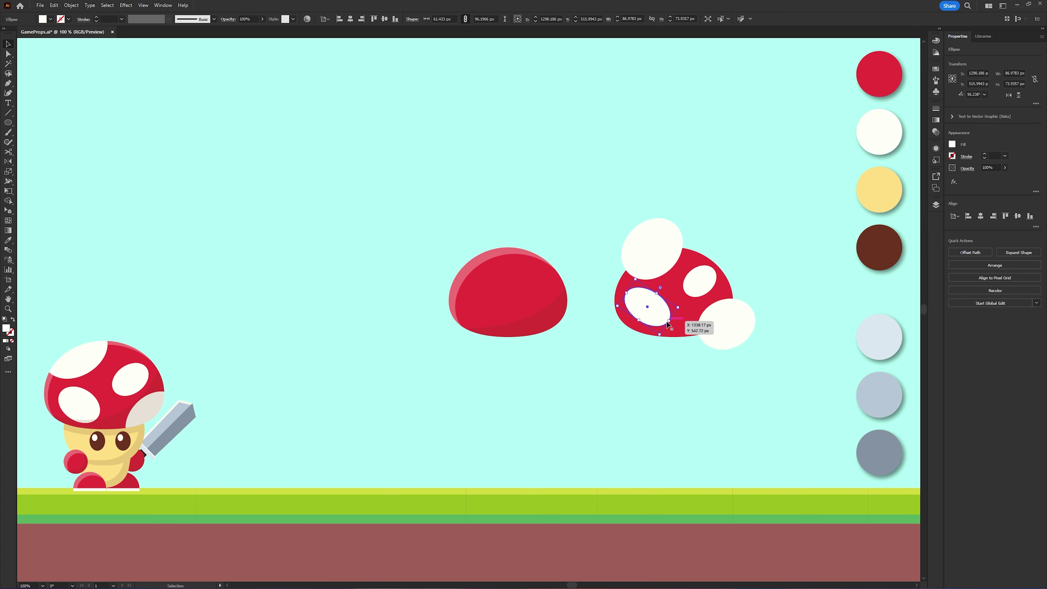
key(Right)
key(Down)
key(Down)
key(Down)
click(704, 383)
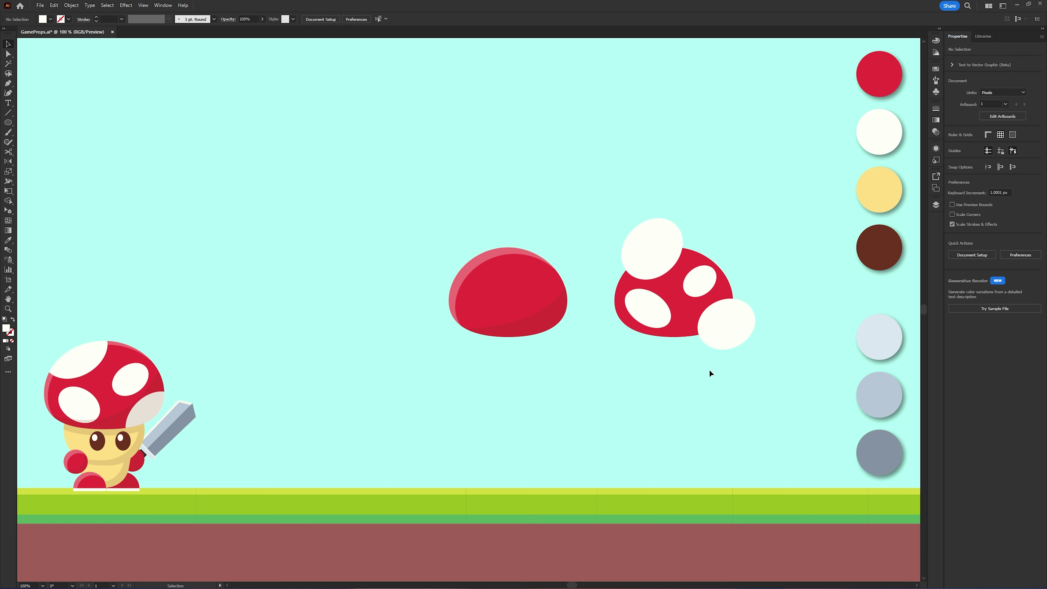
- Shorten the lower-left spot to about 61 × 87 px by pulling in its outer end
click(652, 312)
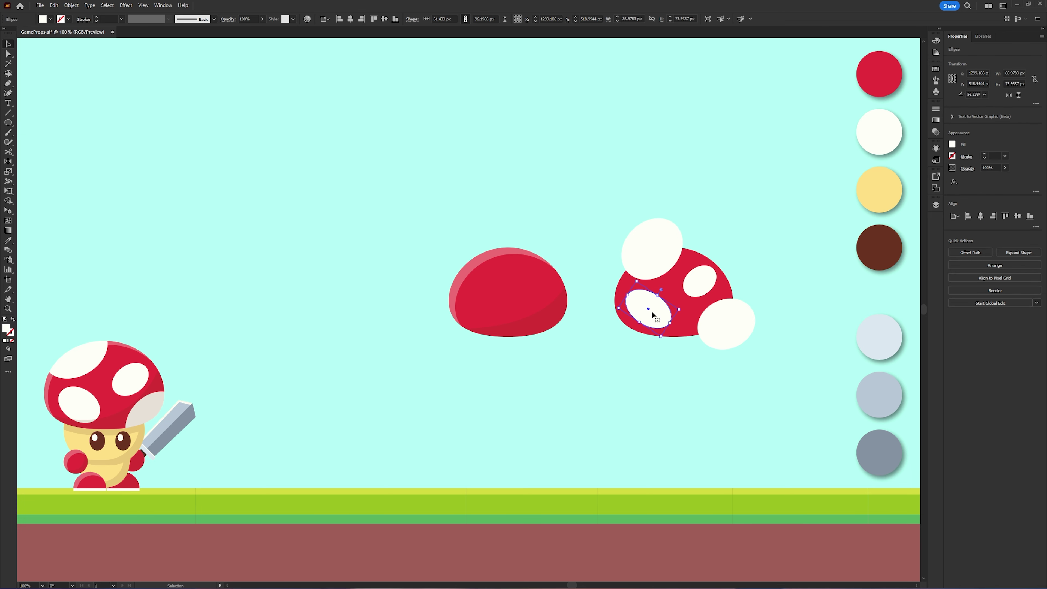
click(701, 396)
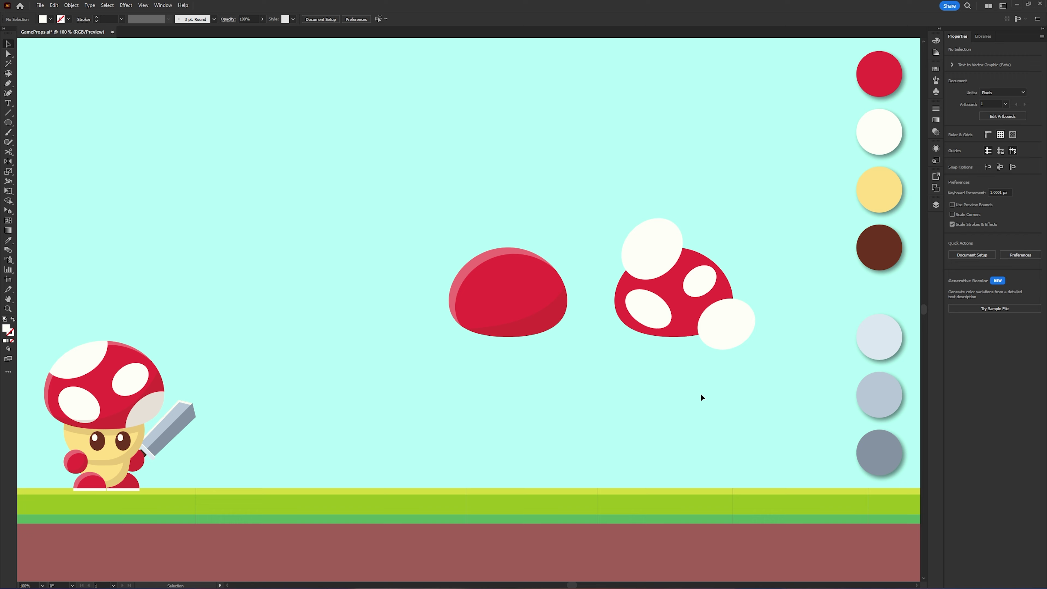
click(643, 314)
drag(628, 295, 632, 296)
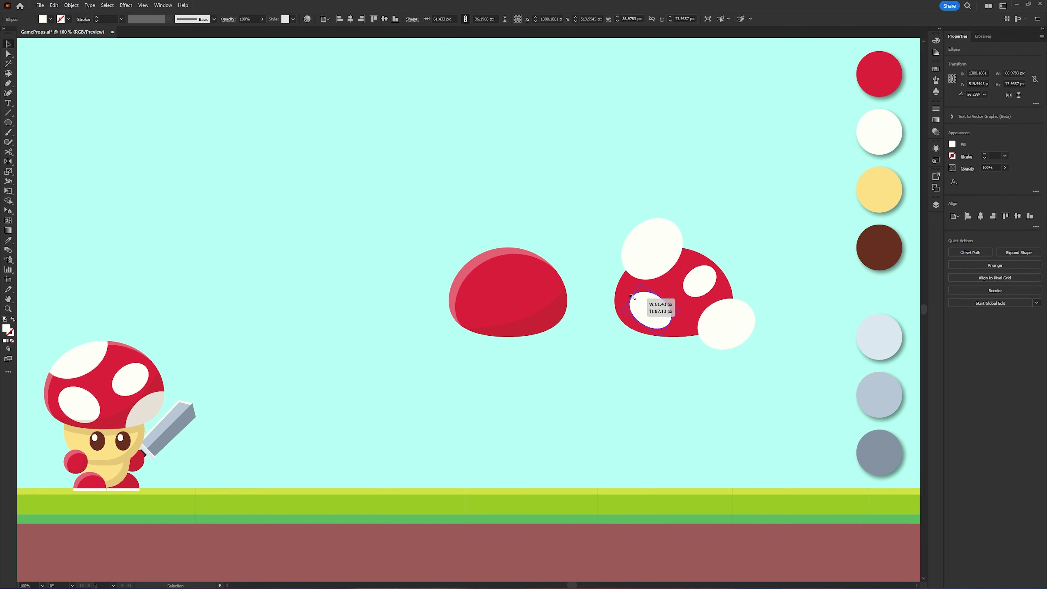
click(650, 372)
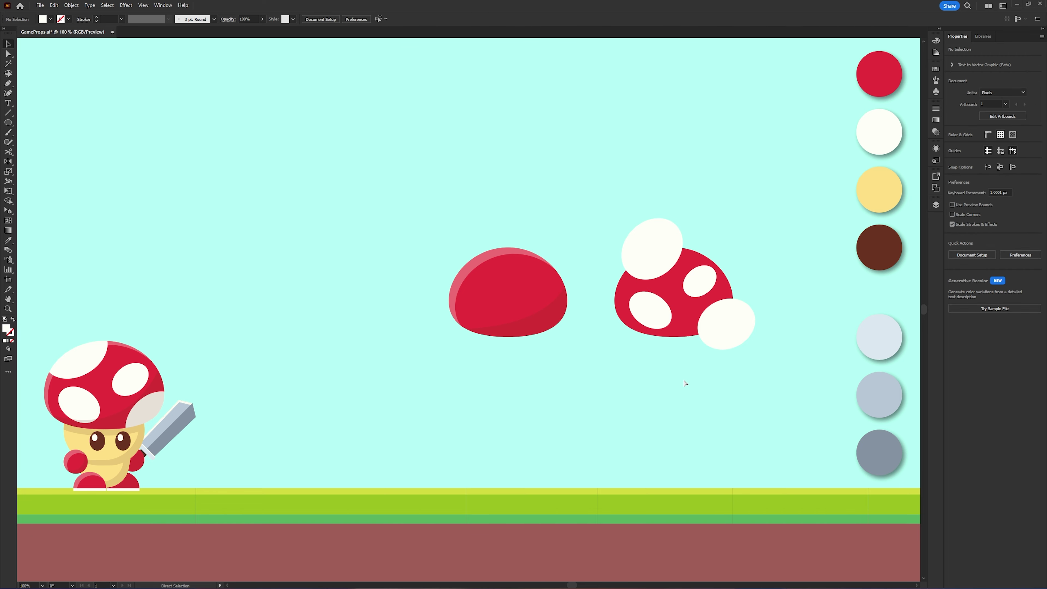
key(ctrl+z)
key(ctrl+shift+z)
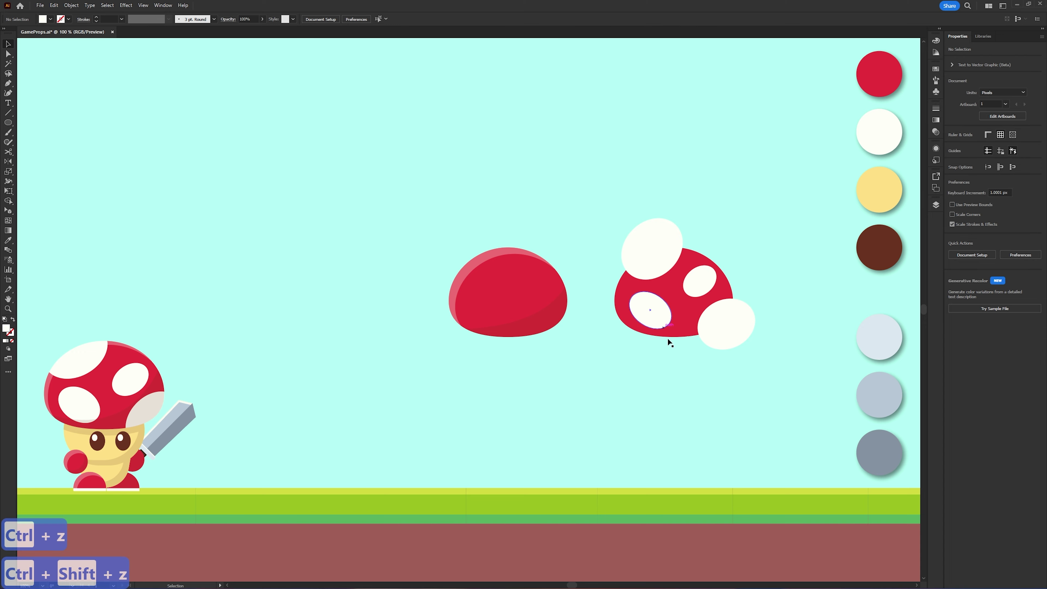
- Divide the plain cap and its four white spots with Pathfinder and ungroup the resulting pieces
drag(616, 184, 615, 182)
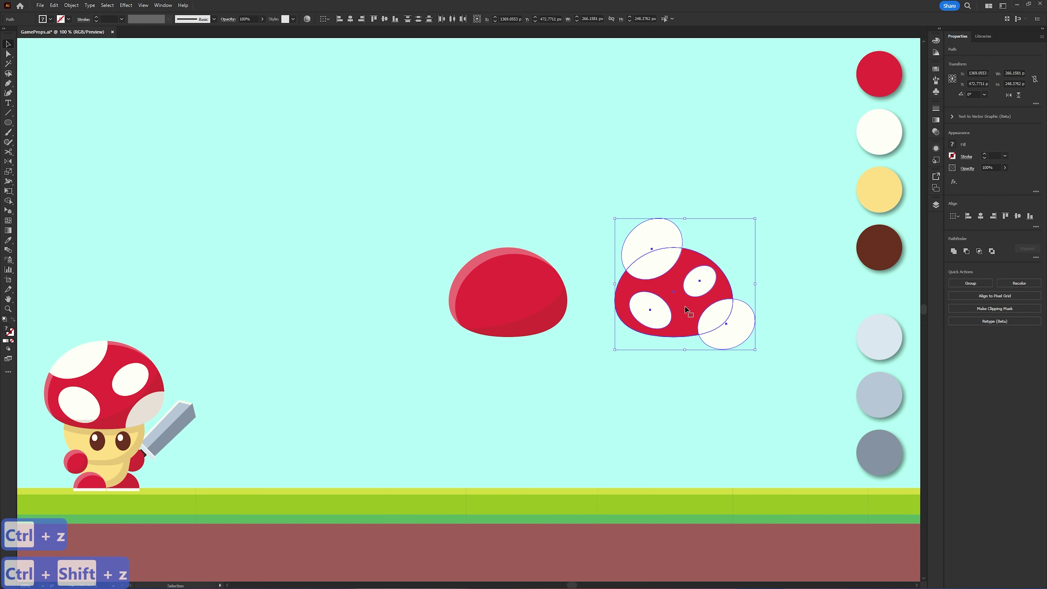
click(1035, 257)
click(954, 302)
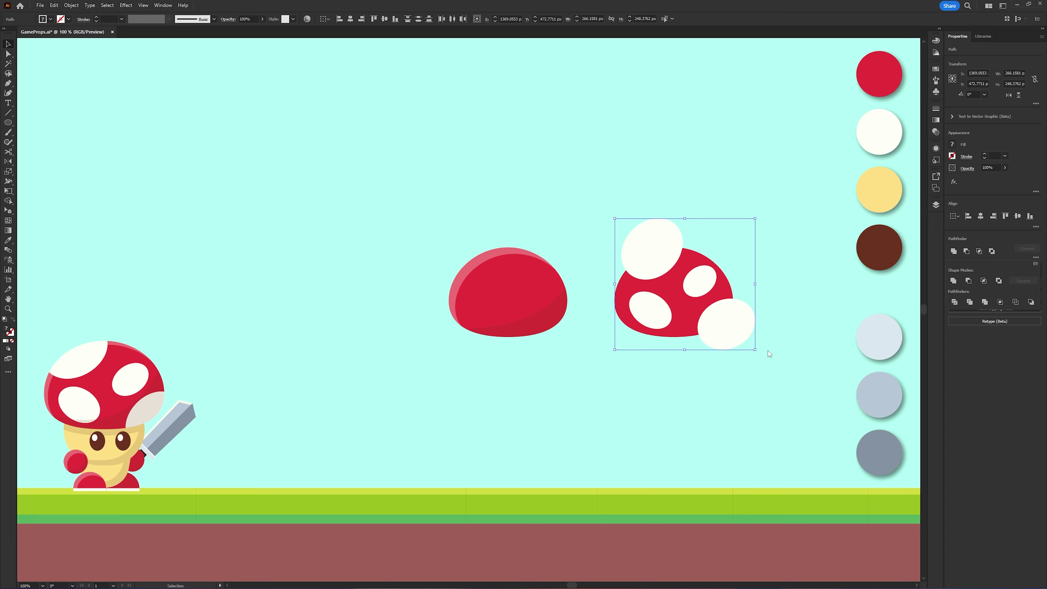
click(768, 350)
right_click(676, 299)
click(706, 409)
click(707, 396)
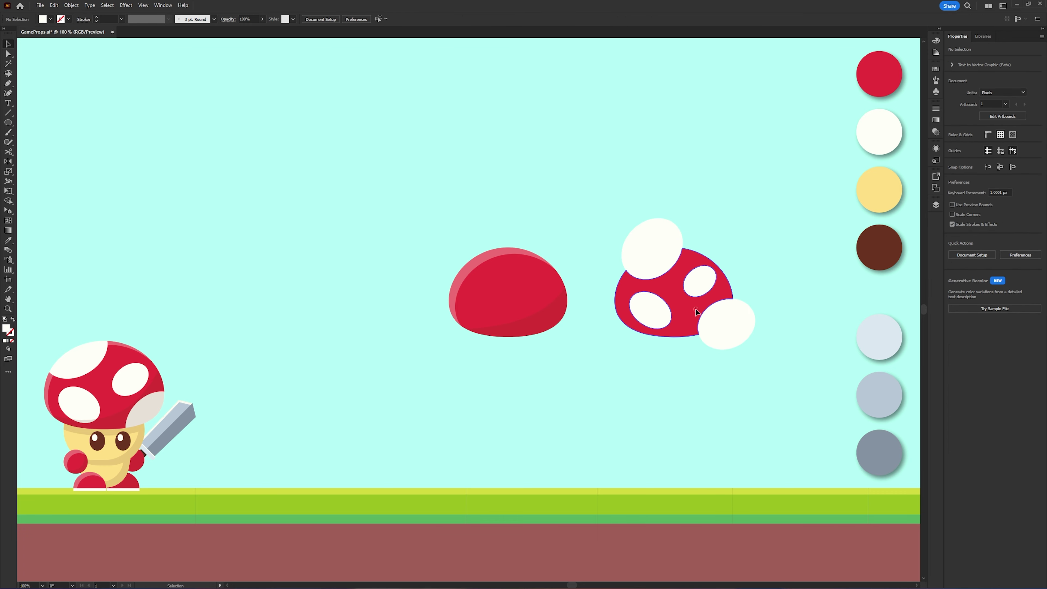
right_click(695, 309)
click(687, 414)
- Delete the white spot pieces that extend outside the cap's outline
click(750, 329)
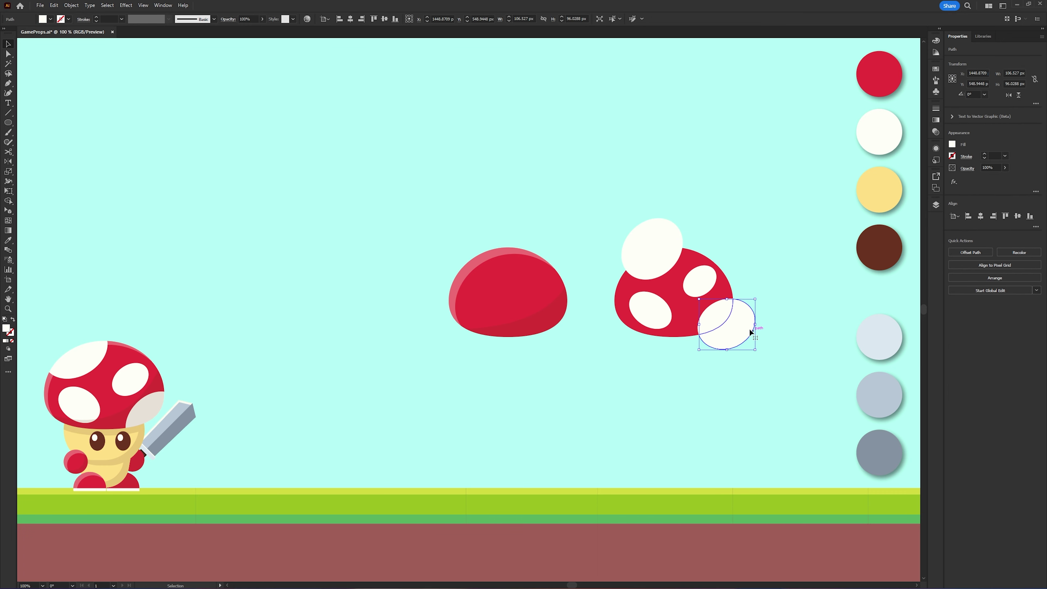
key(Delete)
click(653, 232)
key(Delete)
- Move the four white spots onto the shaded cap as a group, align them with its outline, and remove the leftover red piece
click(706, 313)
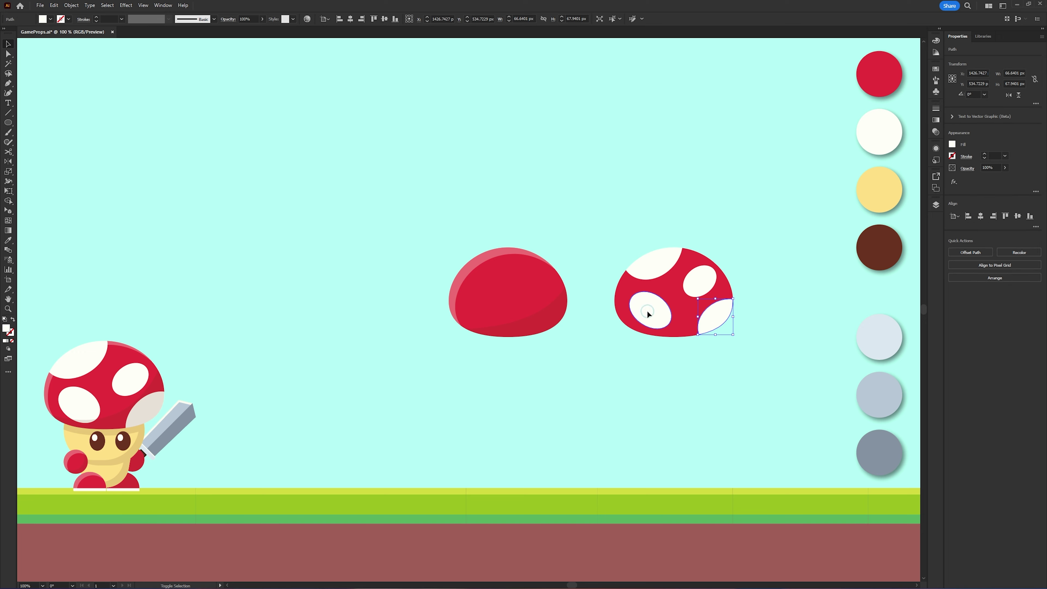
shift+click(648, 311)
shift+click(697, 283)
shift+click(660, 264)
drag(733, 331, 556, 304)
key(Right)
key(Right)
key(Right)
key(Right)
key(Right)
key(Right)
key(Right)
key(Right)
key(Right)
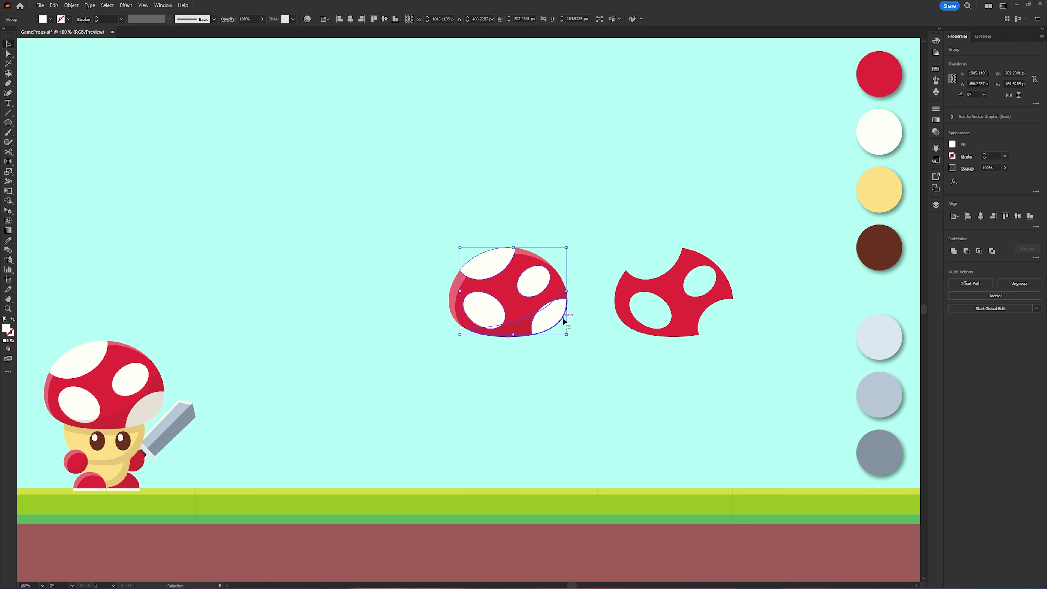
click(645, 417)
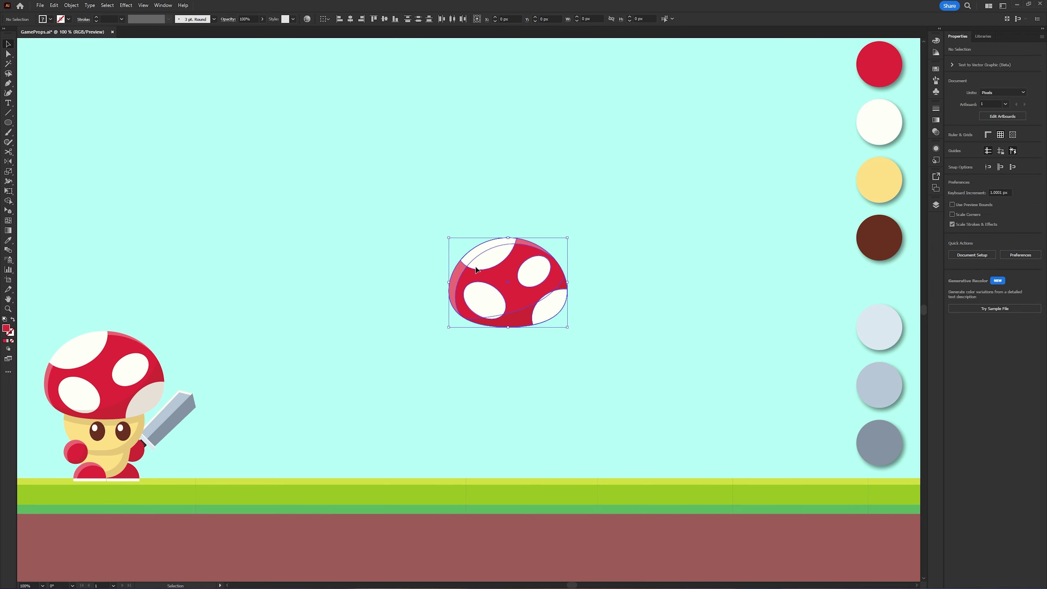
- Raise the spotted cap and draw a red square about 144 px wide overlapping its lower edge for the stem
mouse_move(507, 280)
mouse_down()
mouse_move(507, 260)
mouse_move(554, 398)
mouse_move(545, 366)
mouse_up()
click(622, 311)
key(m)
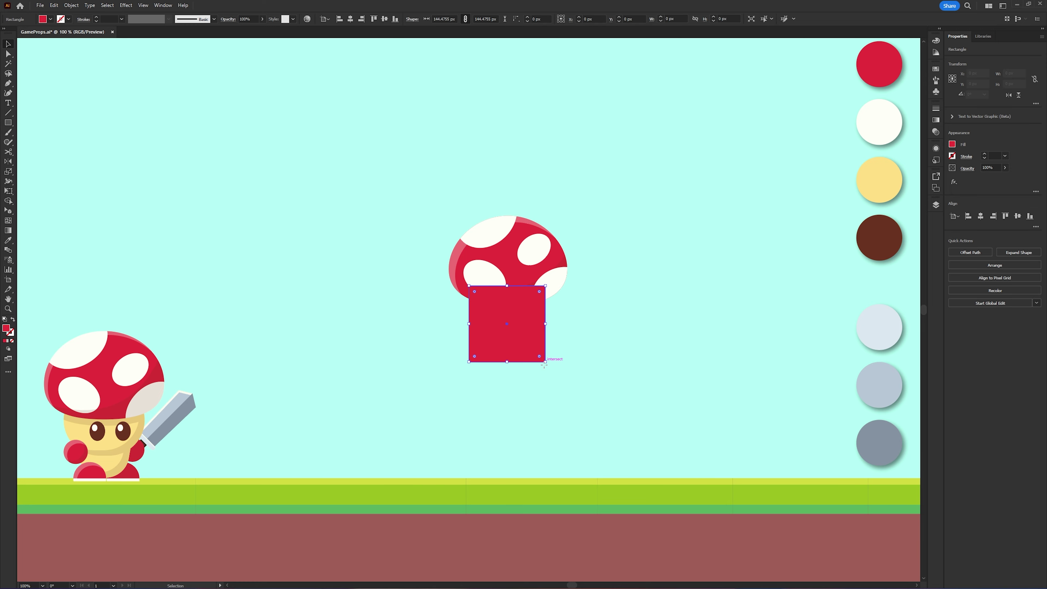
key(v)
- Add an anchor point at the middle of the square's left and right sides
key(plus)
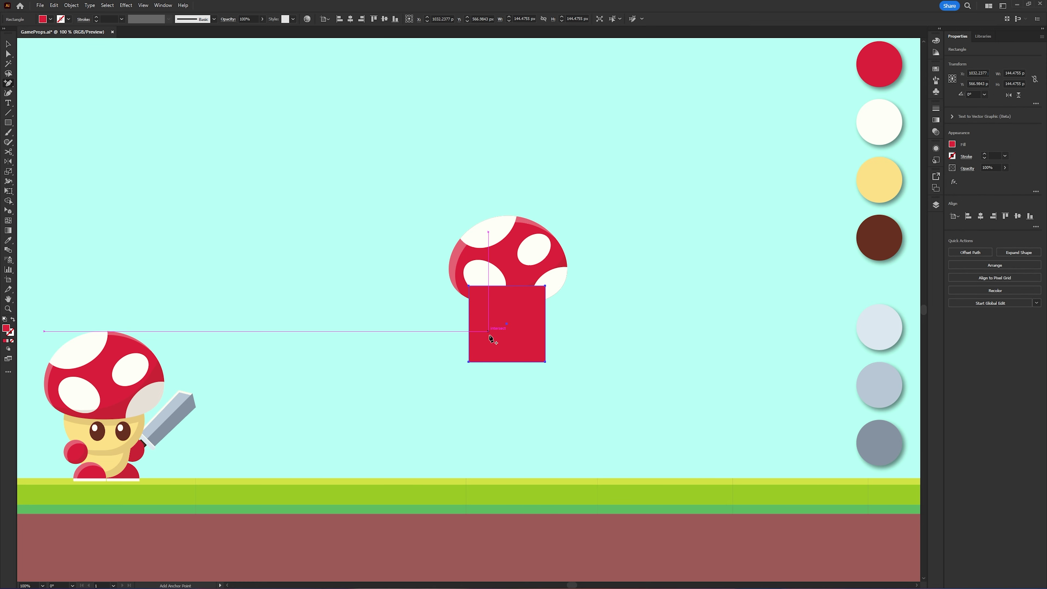
right_click(9, 84)
click(56, 95)
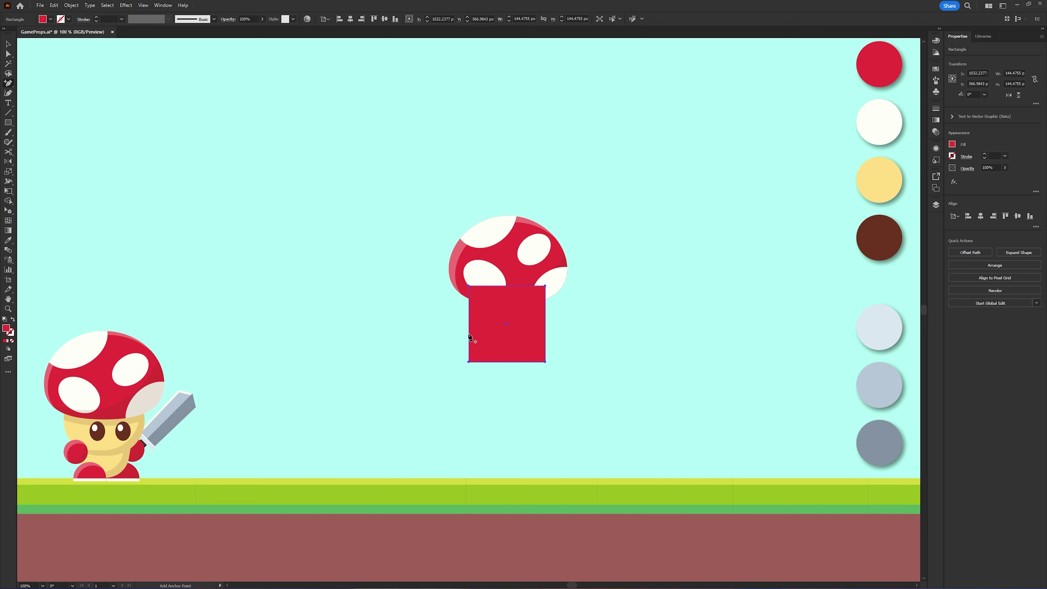
click(469, 324)
click(545, 324)
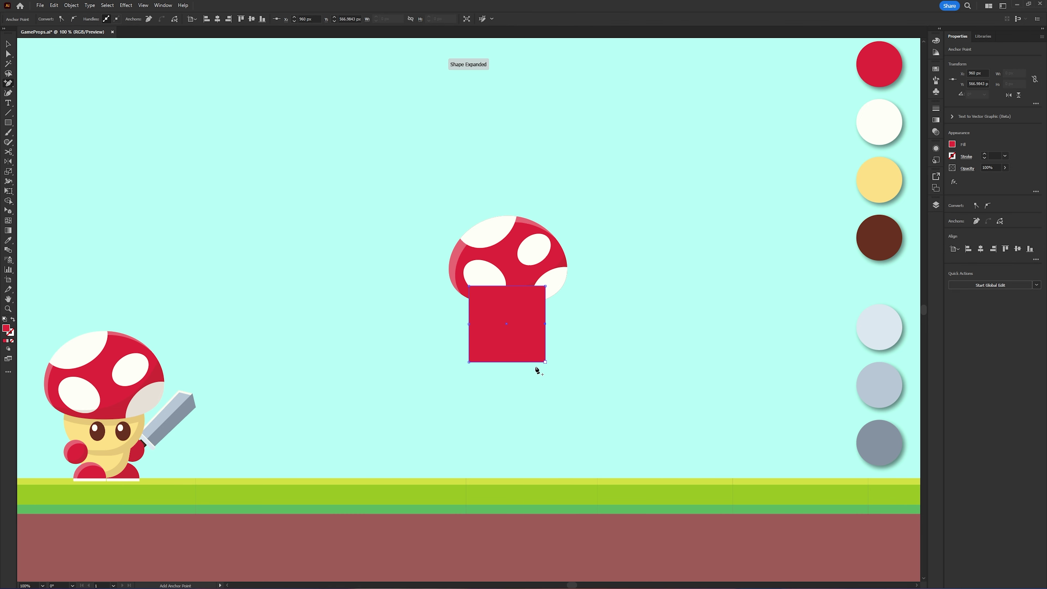
- Move the red square's upper two corner points inward by 15 px each to taper the stem's top
key(a)
click(514, 356)
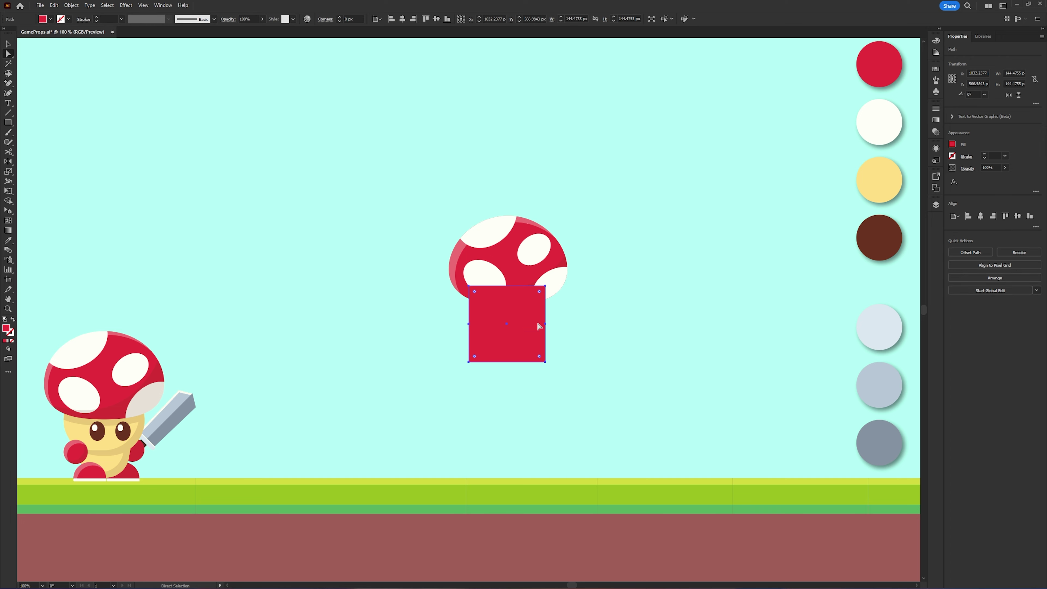
click(470, 287)
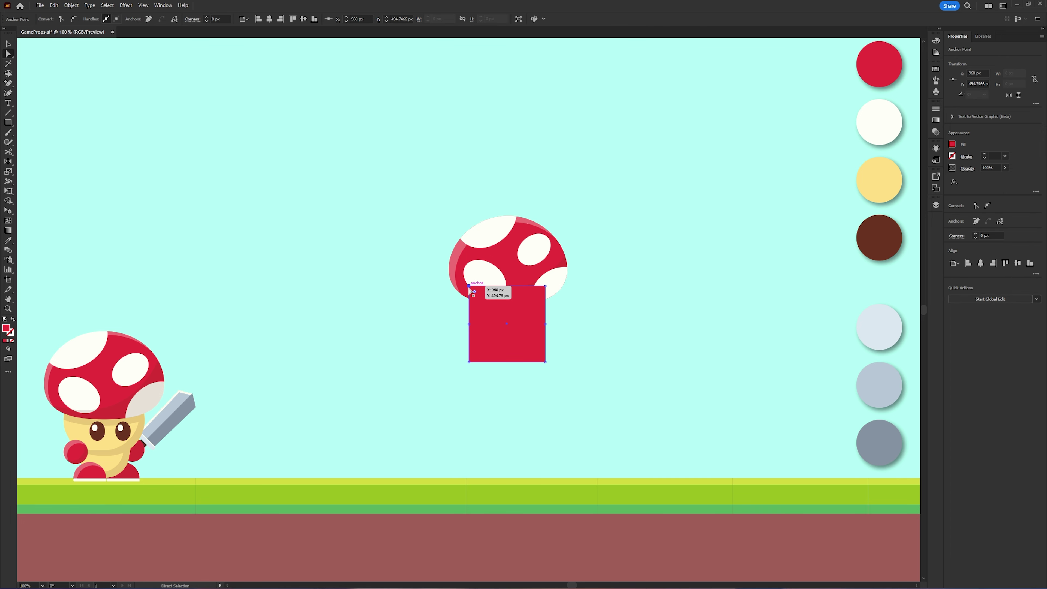
key(Right)
key(Right)
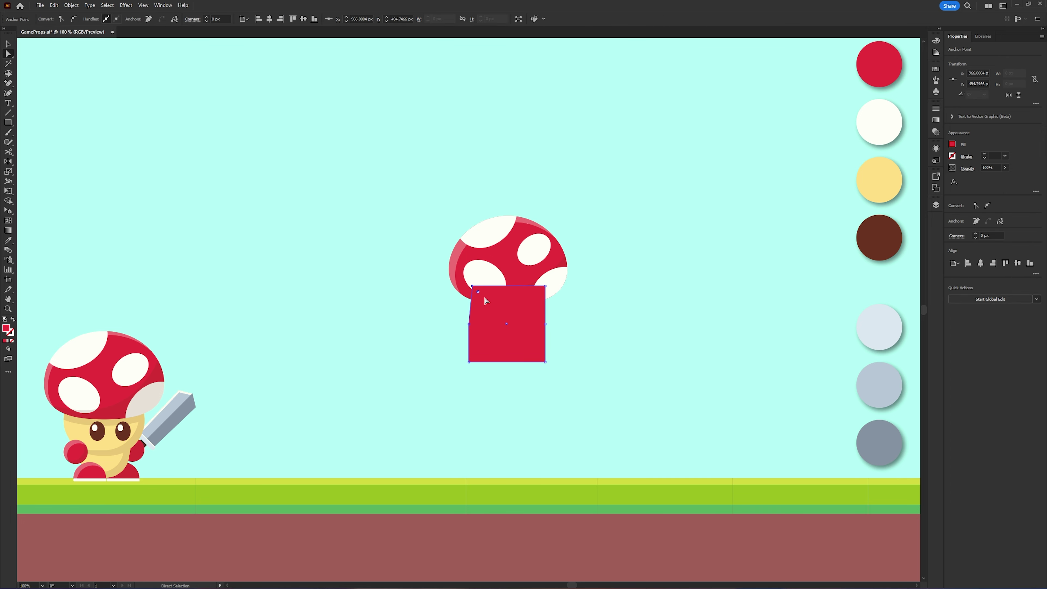
click(545, 287)
key(Left)
key(Left)
key(Left)
key(Left)
key(Left)
key(Left)
key(Left)
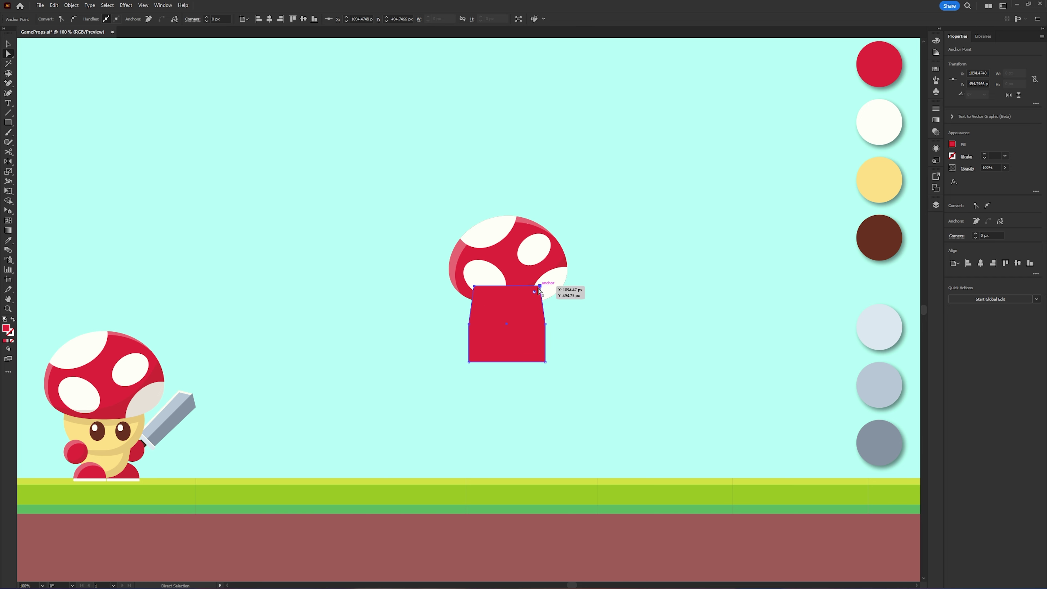
key(Left)
click(474, 286)
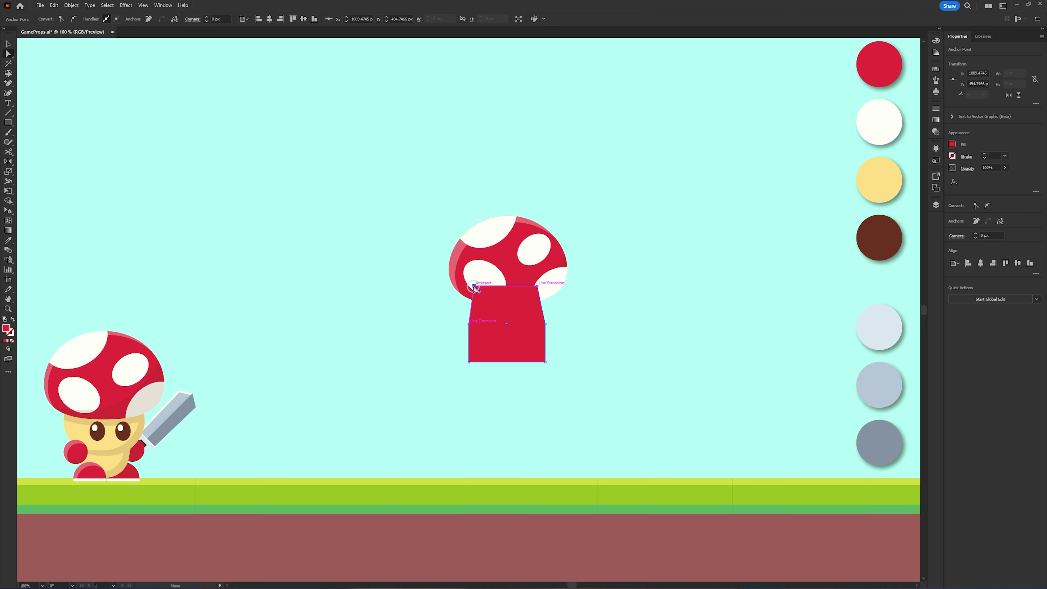
key(Right)
key(Right)
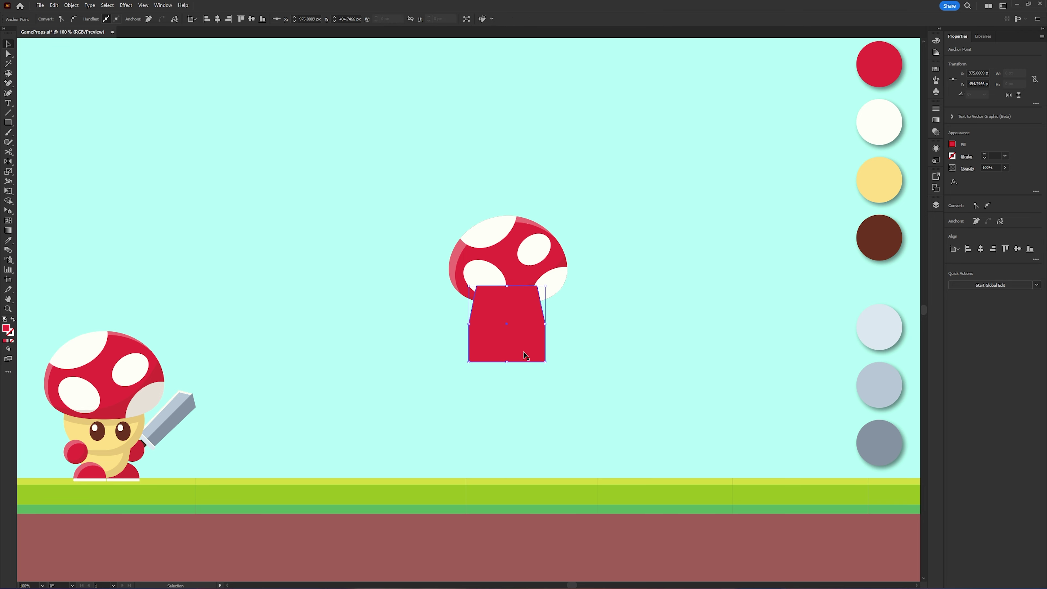
- Round all corners of the tapered stem shape as far as they go
click(524, 353)
drag(540, 356, 459, 266)
key(v)
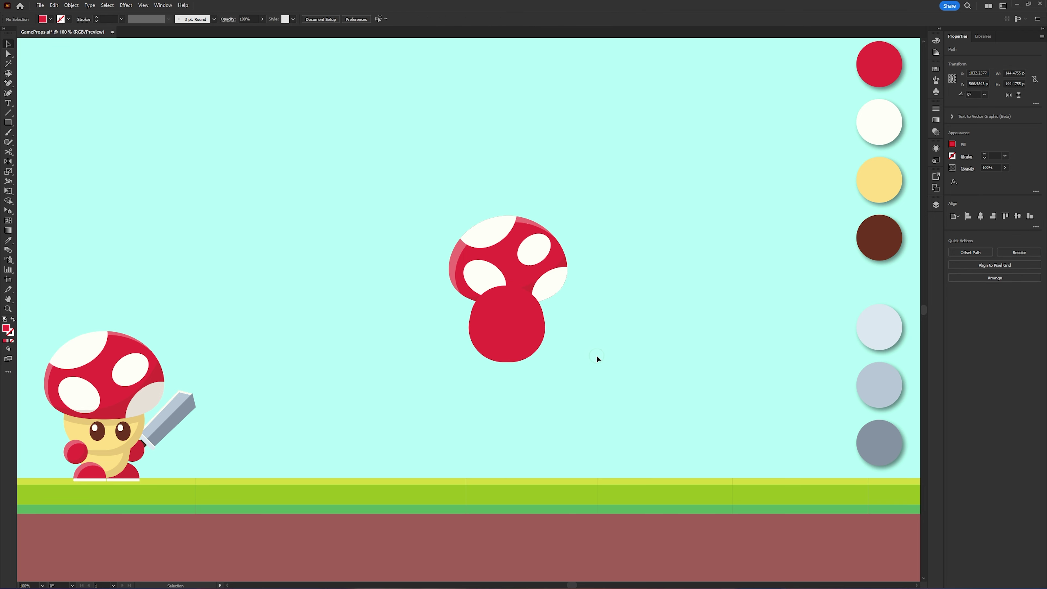
click(597, 357)
- Send the rounded stem behind the spotted cap and raise it about 27 px
drag(515, 331, 515, 324)
right_click(515, 322)
mouse_move(555, 528)
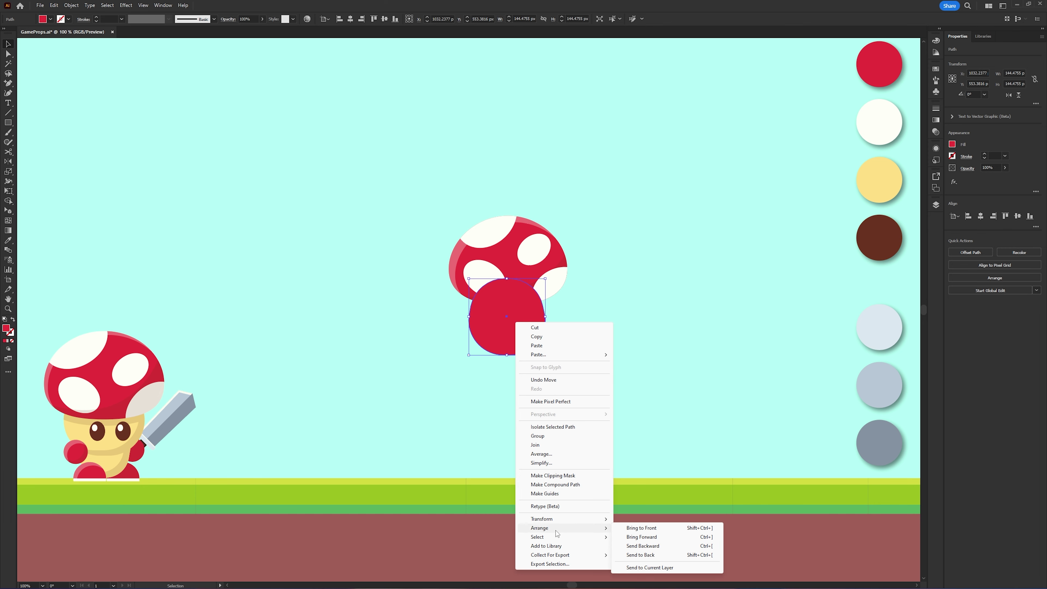
click(646, 555)
drag(513, 338, 514, 322)
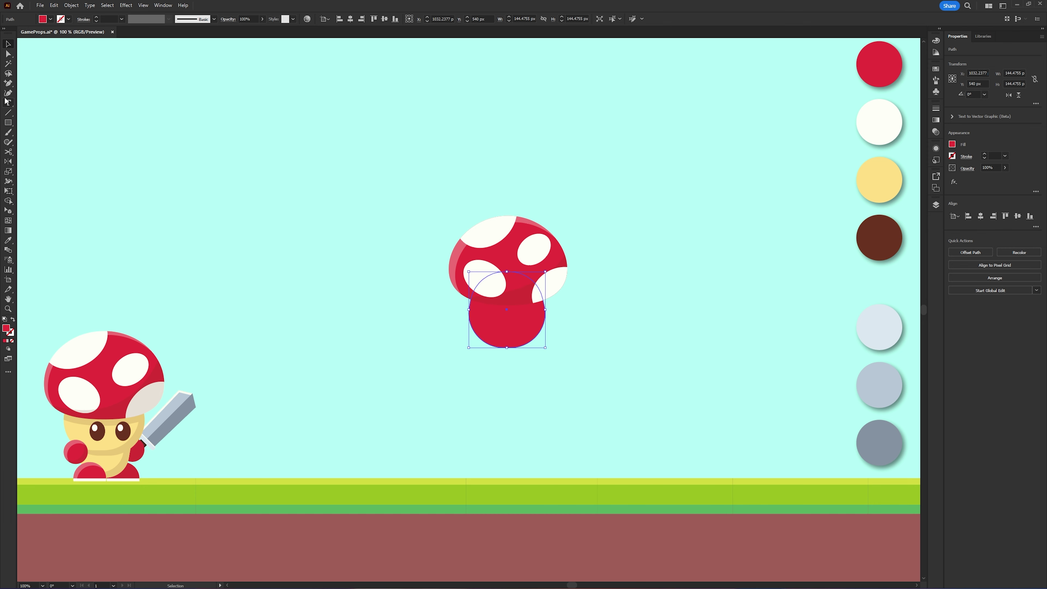
- Fill the stem with the yellow swatch colour using the Eyedropper
click(10, 242)
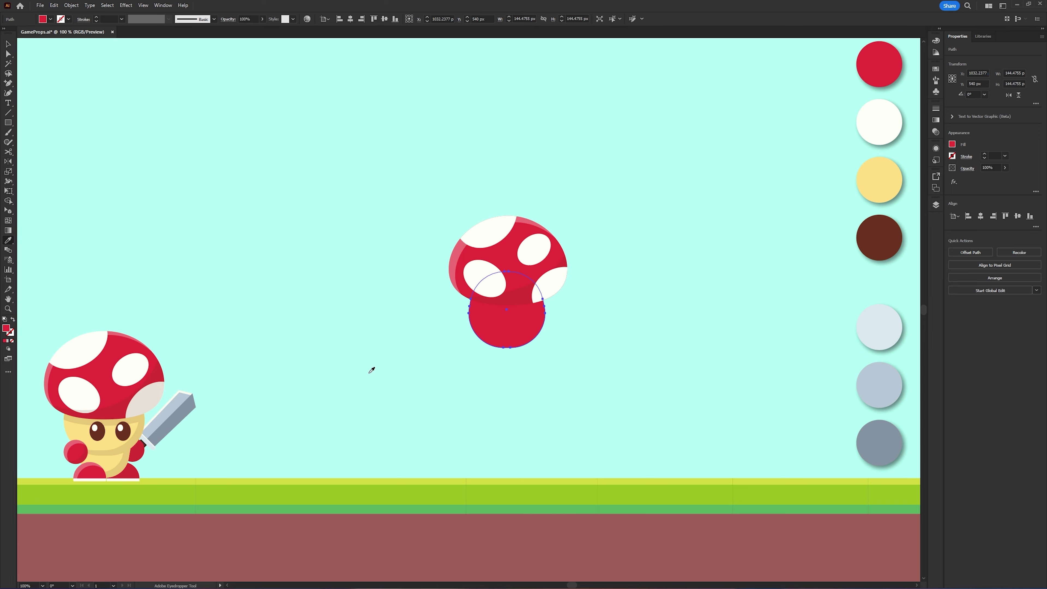
click(882, 180)
key(v)
click(474, 353)
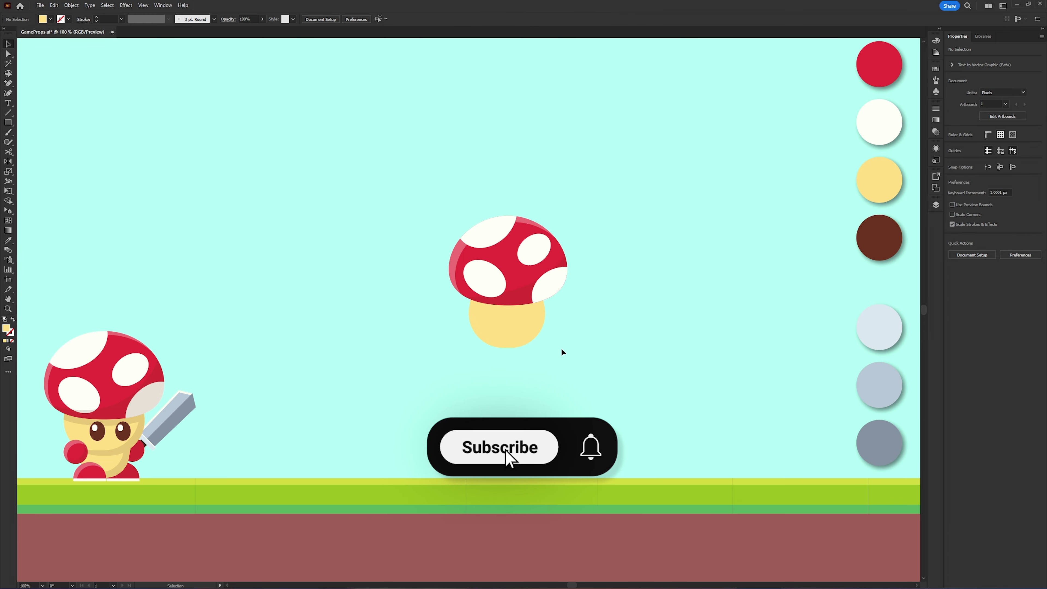
- Nudge the yellow stem straight up about 6 px so that it tucks further under the cap
click(524, 322)
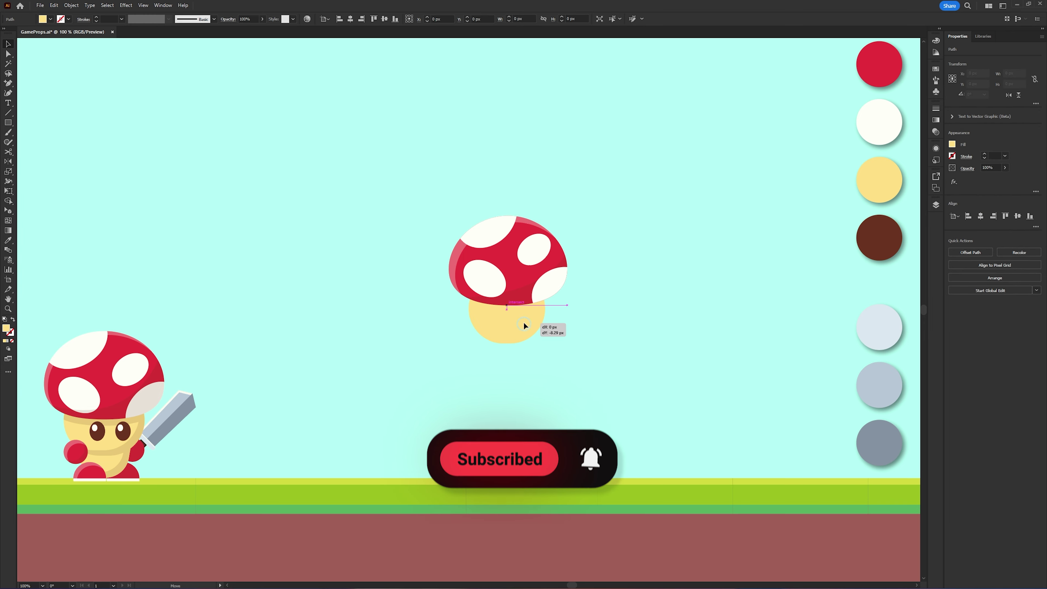
key(ctrl+z)
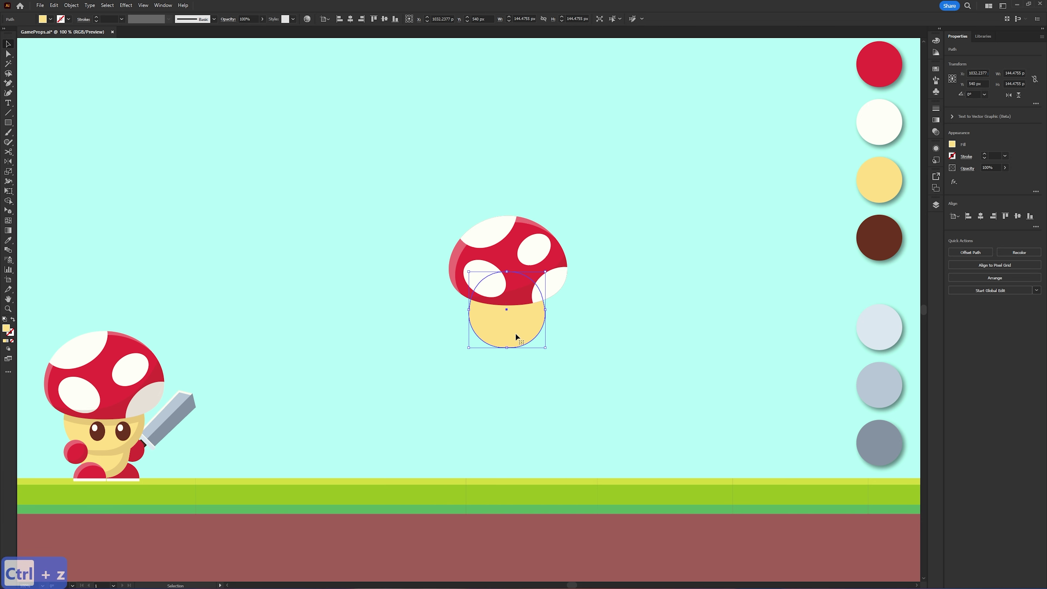
key(Up)
key(Up)
key(Up)
key(Up)
key(Up)
key(Up)
key(Up)
click(640, 362)
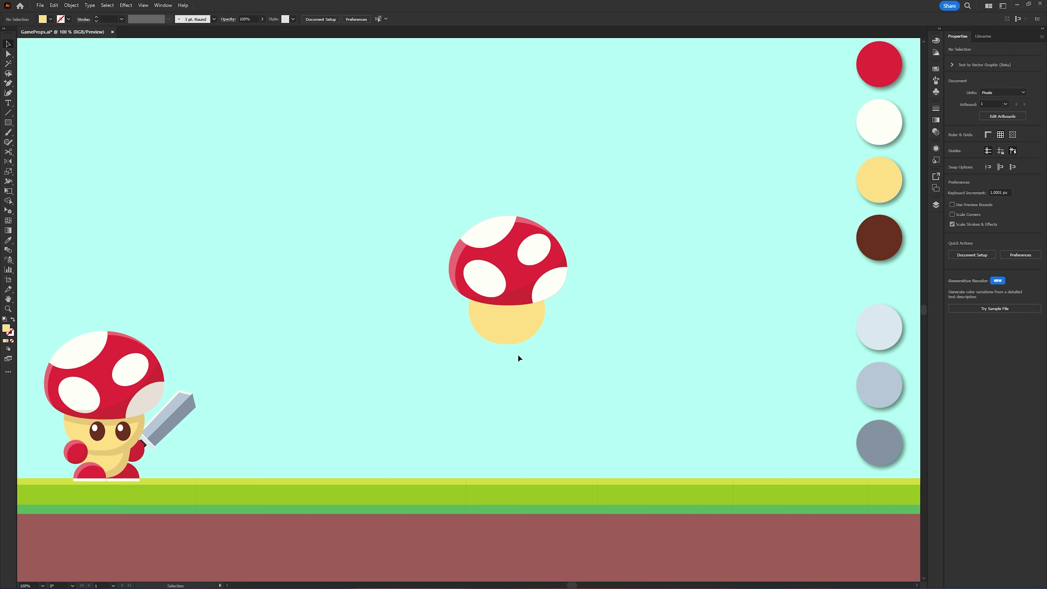
click(522, 338)
click(572, 353)
key(ctrl+z)
key(ctrl+z)
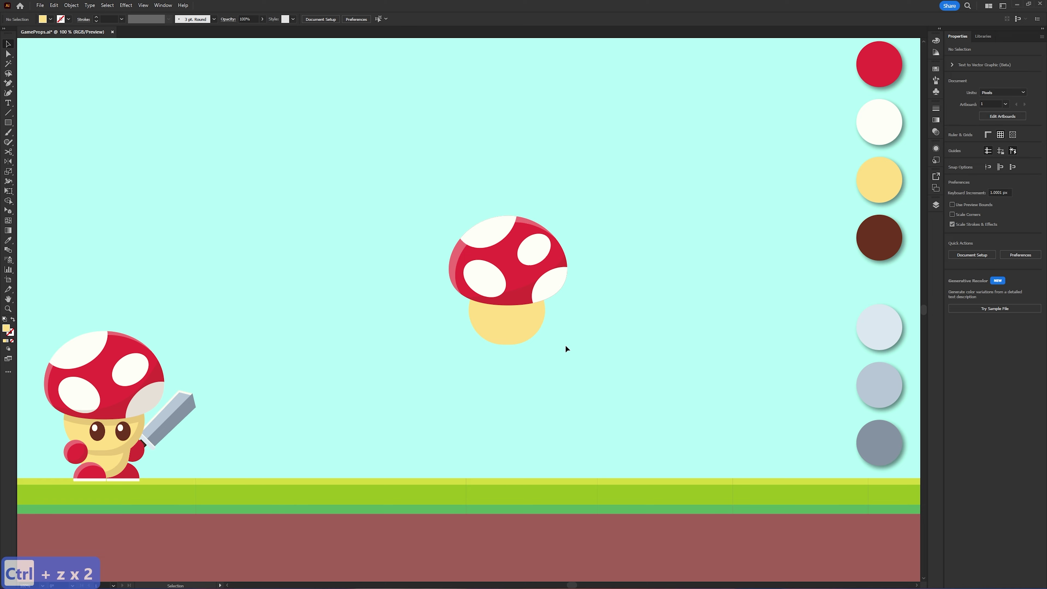
- Duplicate the cap without its spots together with the stem, placing the copy beside the original mushroom
click(518, 280)
shift+click(523, 324)
drag(522, 324, 687, 424)
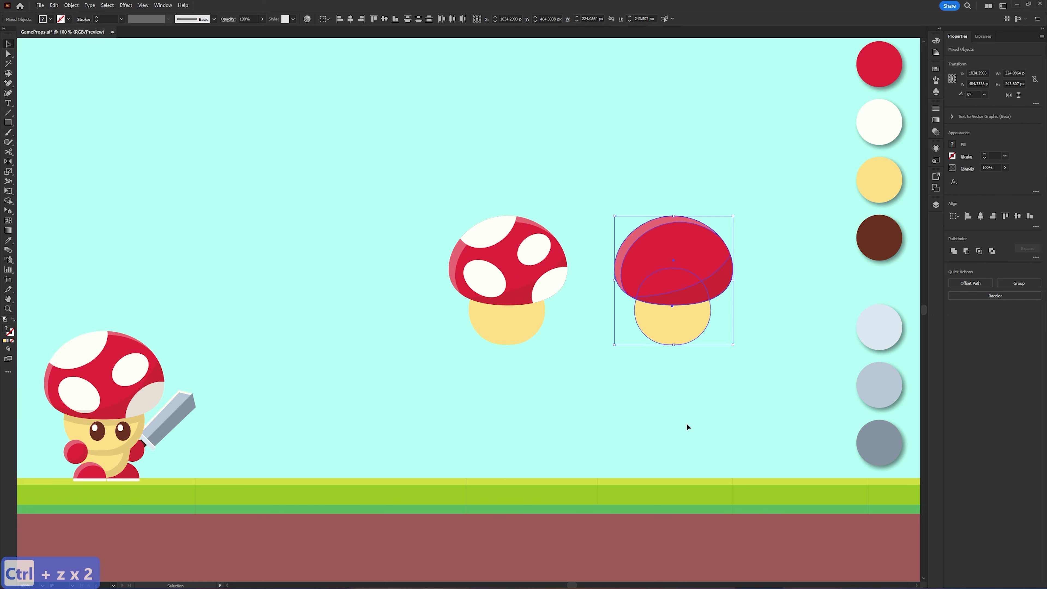
click(687, 423)
- Ungroup the copied cap and delete its dark shading and its pink highlight
right_click(671, 250)
click(725, 366)
click(724, 367)
click(706, 282)
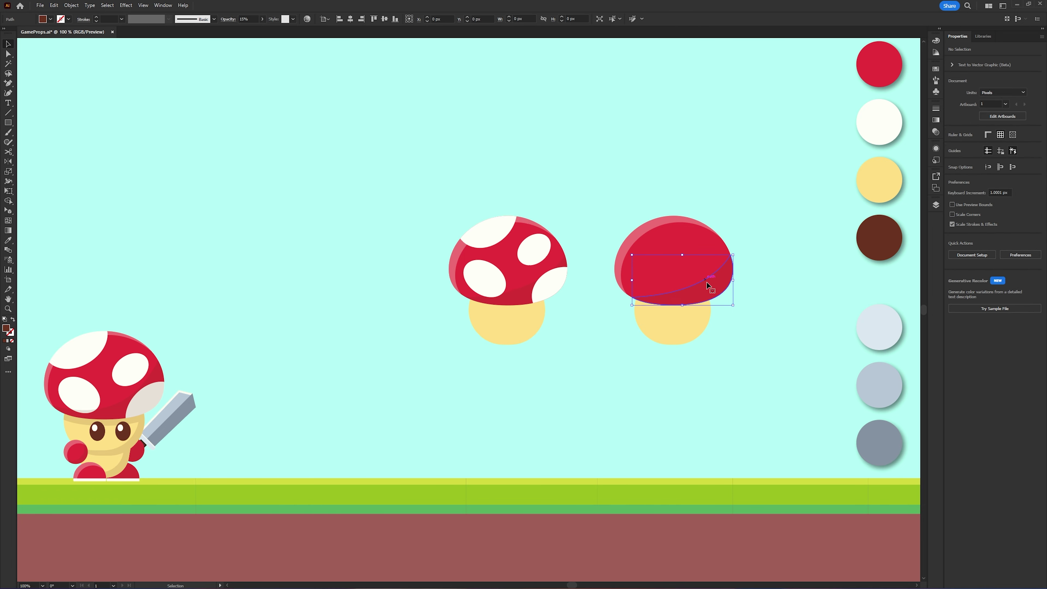
key(Delete)
right_click(651, 244)
click(679, 356)
click(679, 356)
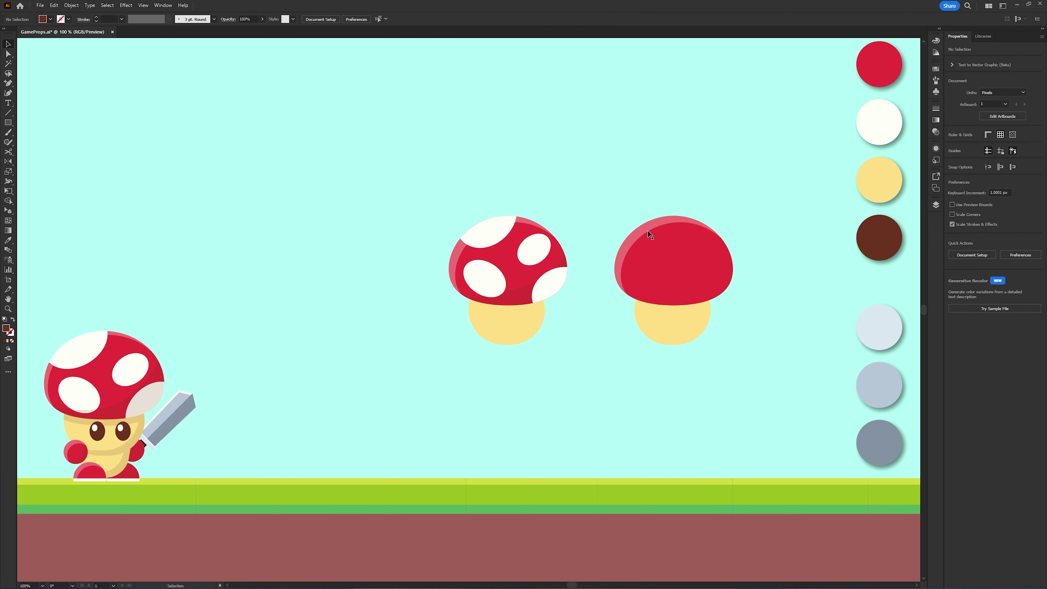
click(647, 231)
key(Delete)
- Copy the plain red cap in place and move the duplicate down 10 px
click(695, 287)
key(ctrl+c)
key(ctrl+f)
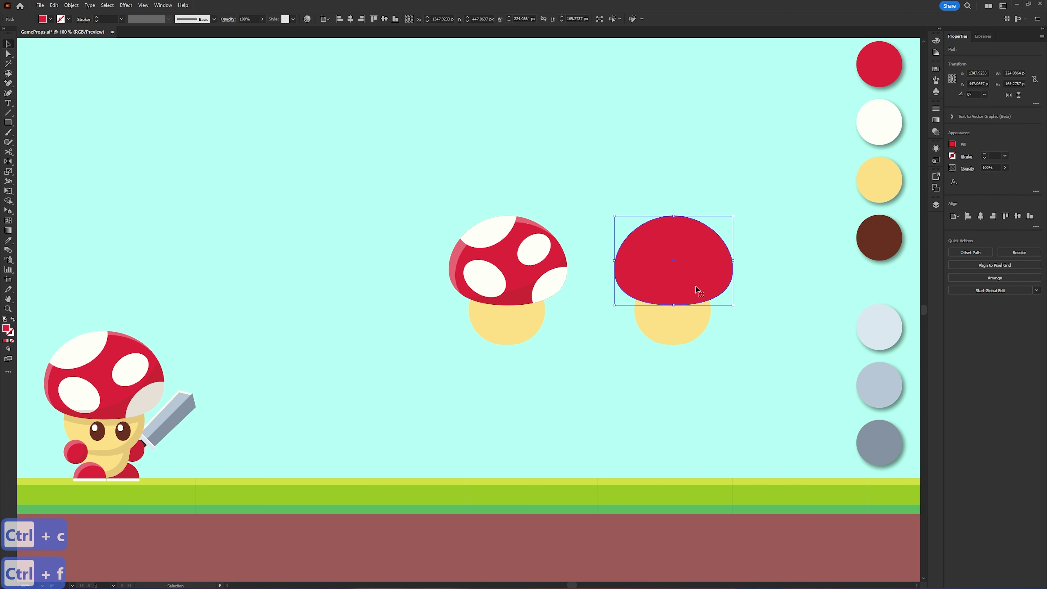
key(Down)
key(Down)
key(Down)
key(Down)
key(Down)
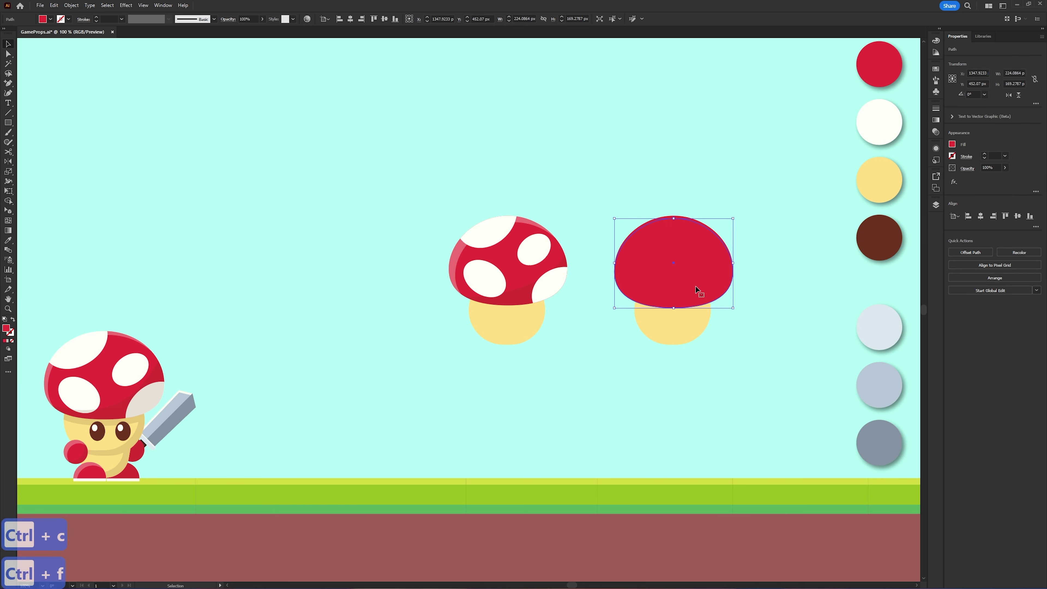
key(Down)
key(Down)
key(Down)
key(Down)
key(Down)
drag(735, 320, 680, 274)
key(shift+m)
click(664, 265)
key(v)
click(727, 340)
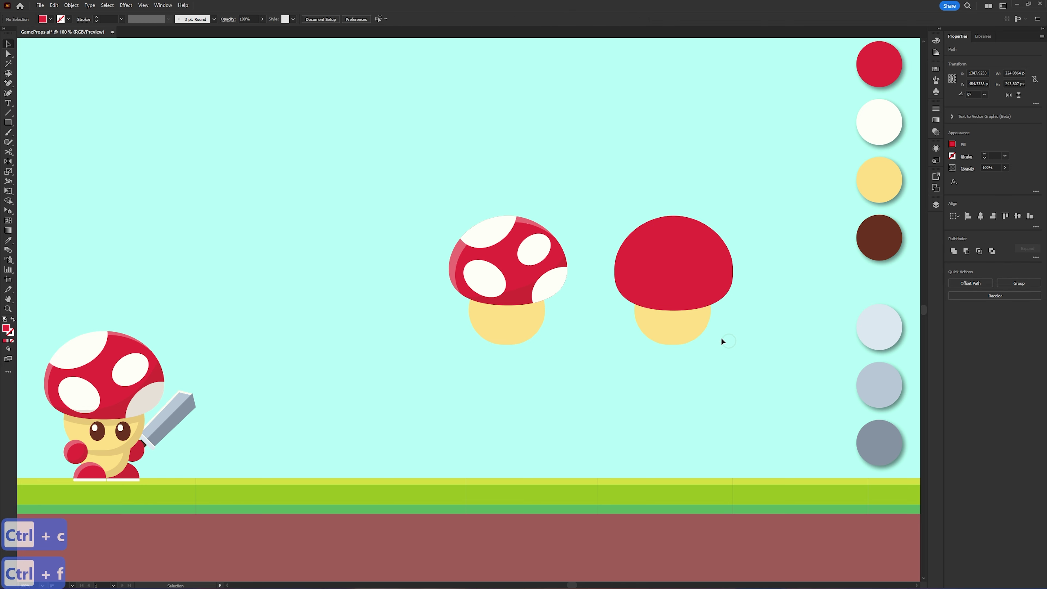
- Copy the yellow stem under the plain cap in place and offset the duplicate about 10 px left and up
click(695, 321)
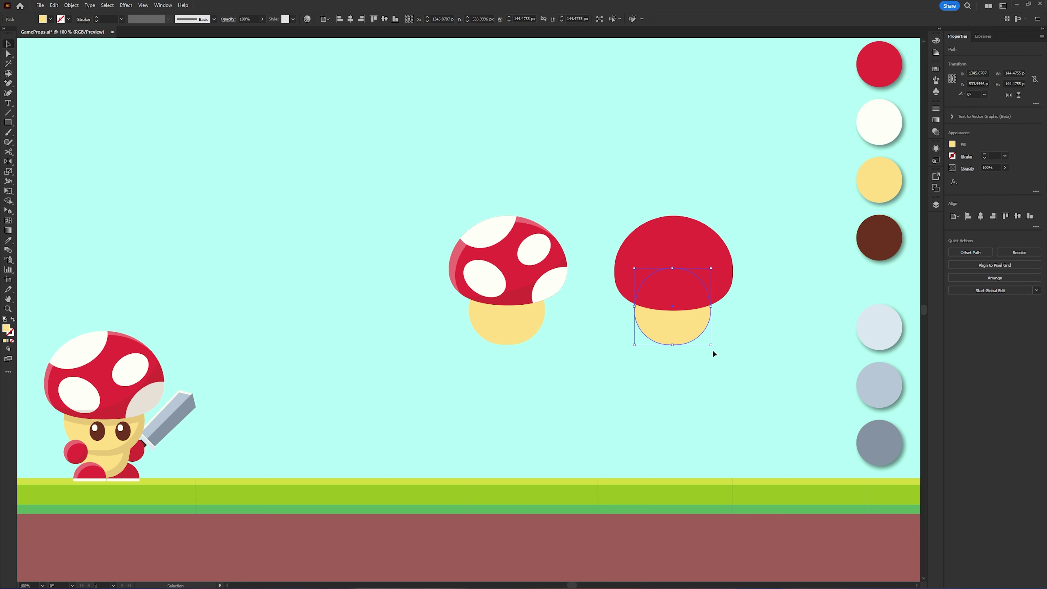
key(a)
key(ctrl+c)
key(ctrl+f)
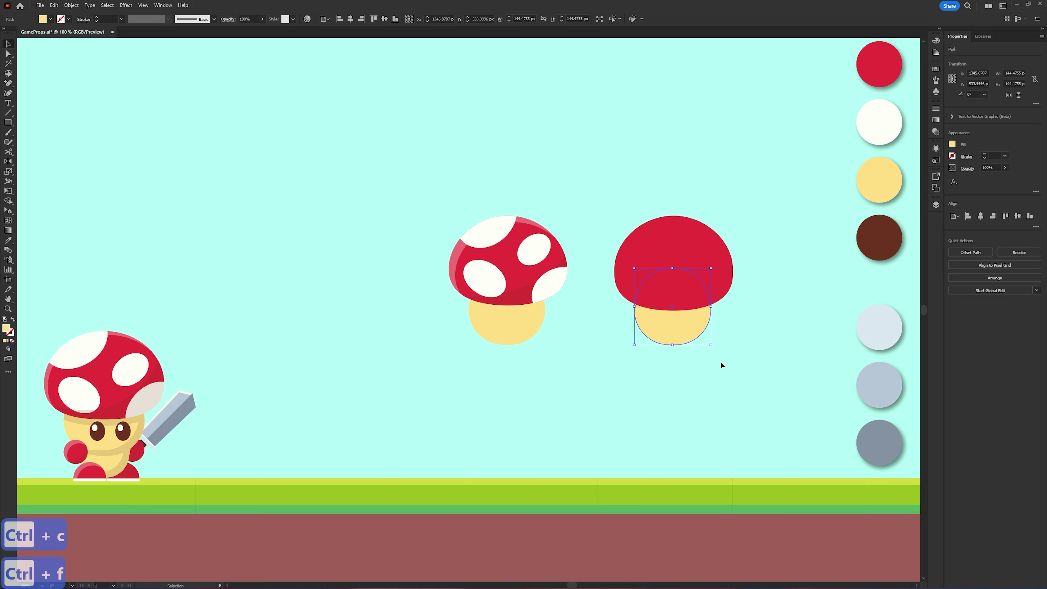
drag(701, 328, 695, 320)
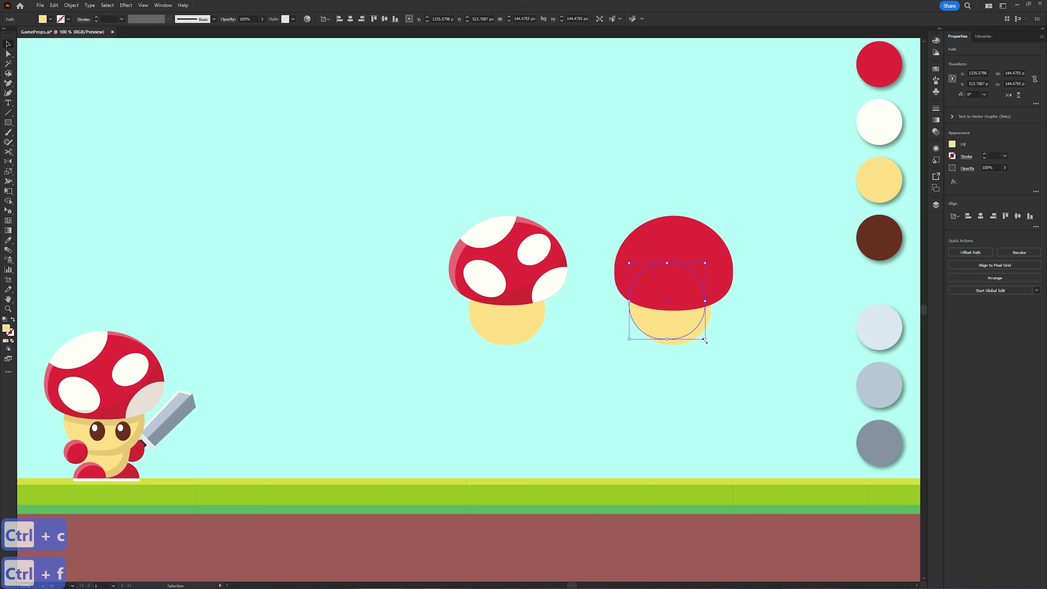
- Divide all the overlapping shapes of the copied mushroom with Pathfinder and ungroup the pieces
drag(757, 370, 585, 229)
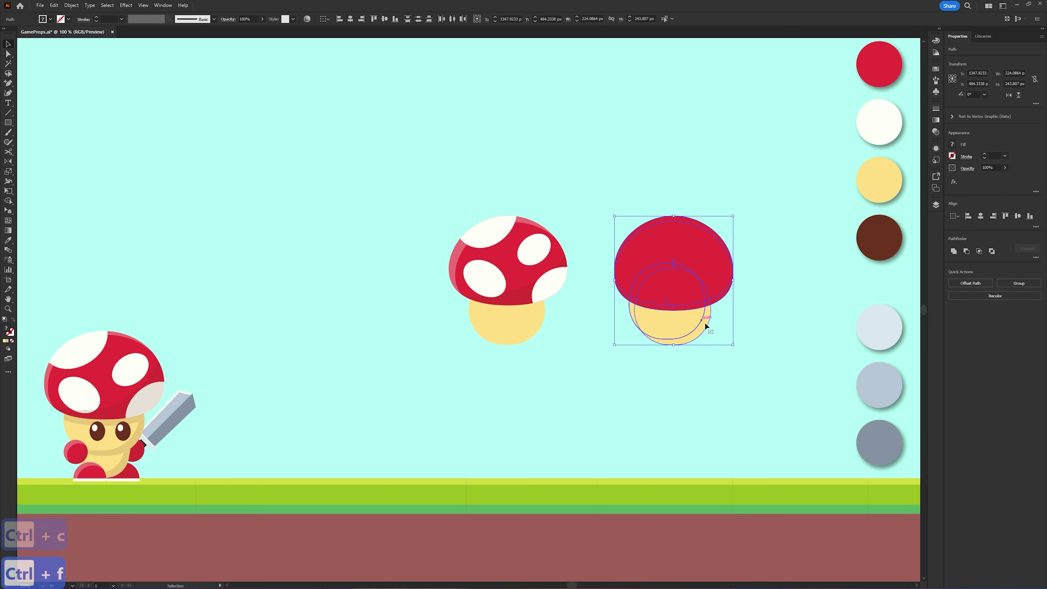
click(1035, 257)
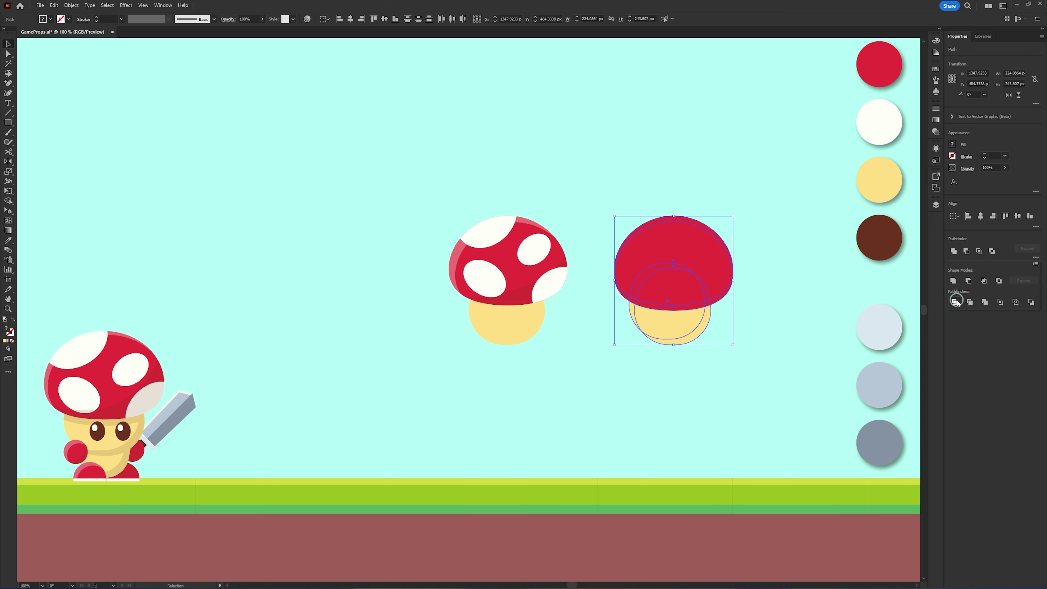
click(956, 302)
right_click(677, 300)
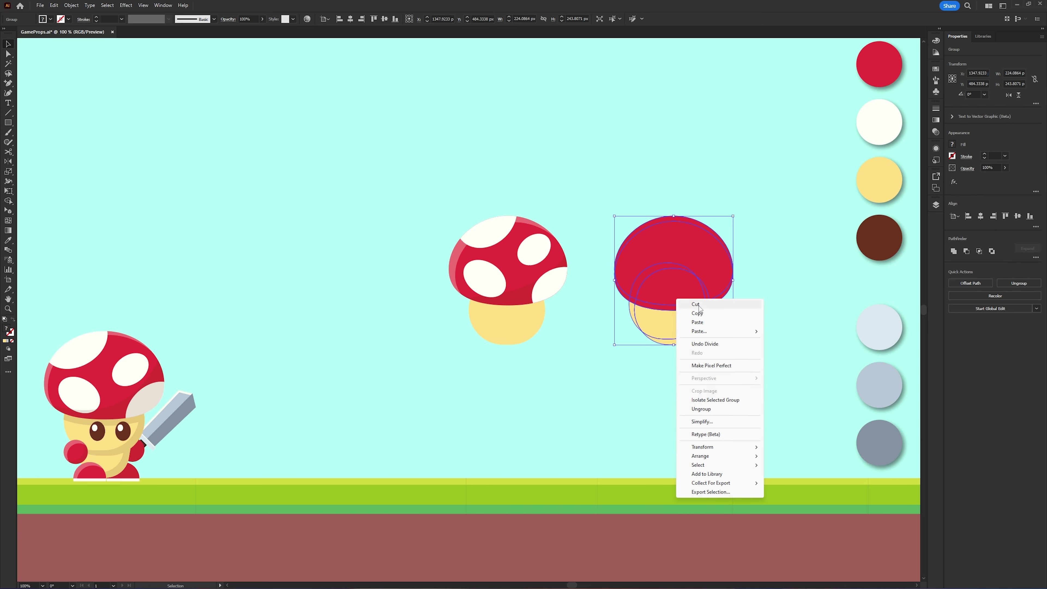
click(718, 409)
click(718, 384)
- Merge the stem's lower crescent with the band under the cap into one shadow shape using Shape Builder
click(692, 339)
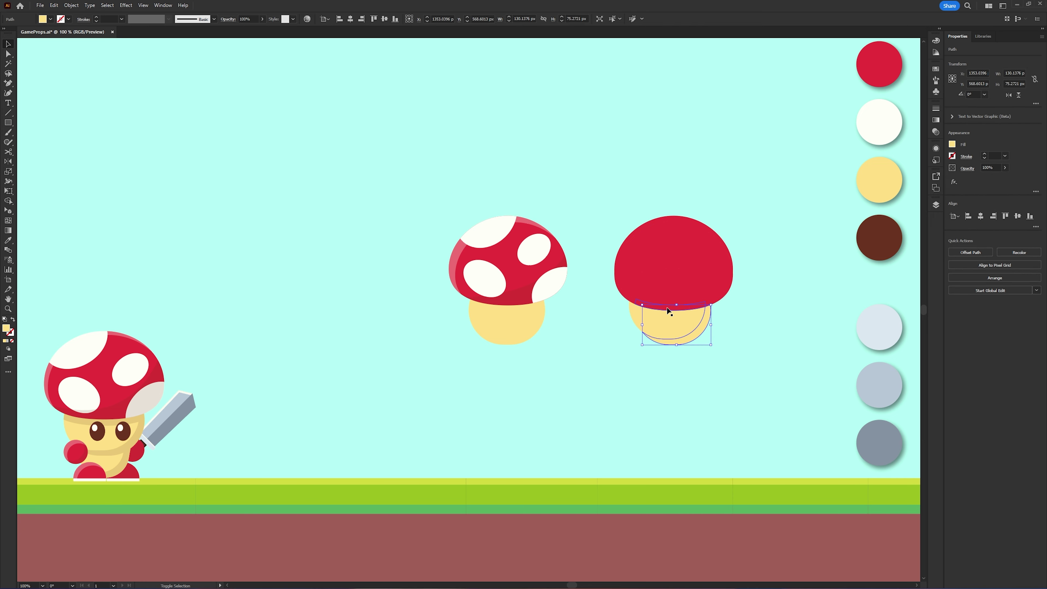
shift+click(716, 306)
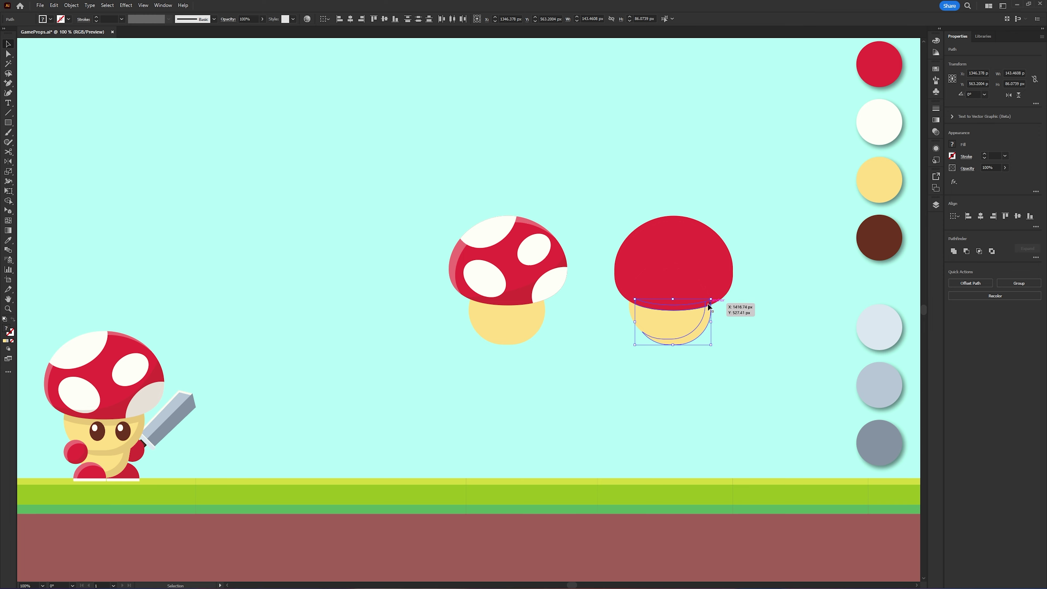
scroll(708, 306, up, 4)
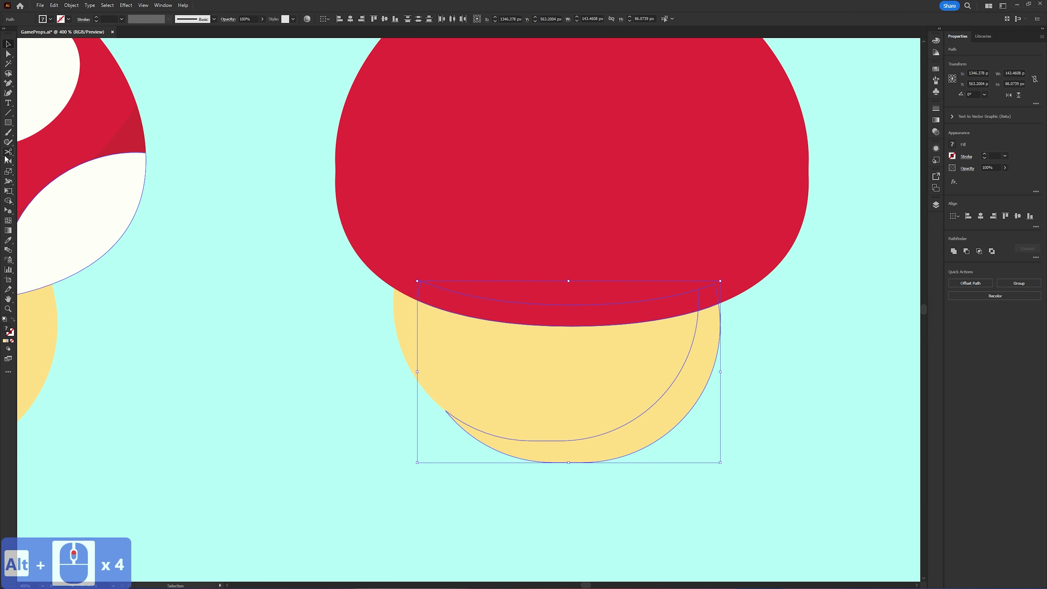
click(9, 201)
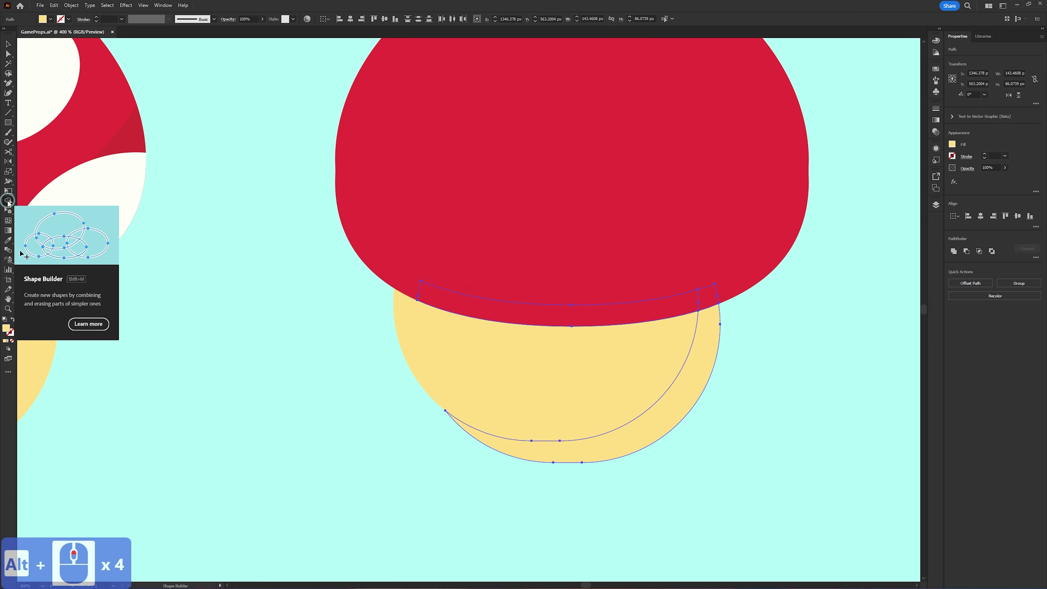
mouse_move(474, 304)
mouse_down()
mouse_move(555, 316)
mouse_move(708, 294)
mouse_move(711, 328)
mouse_move(671, 406)
mouse_up()
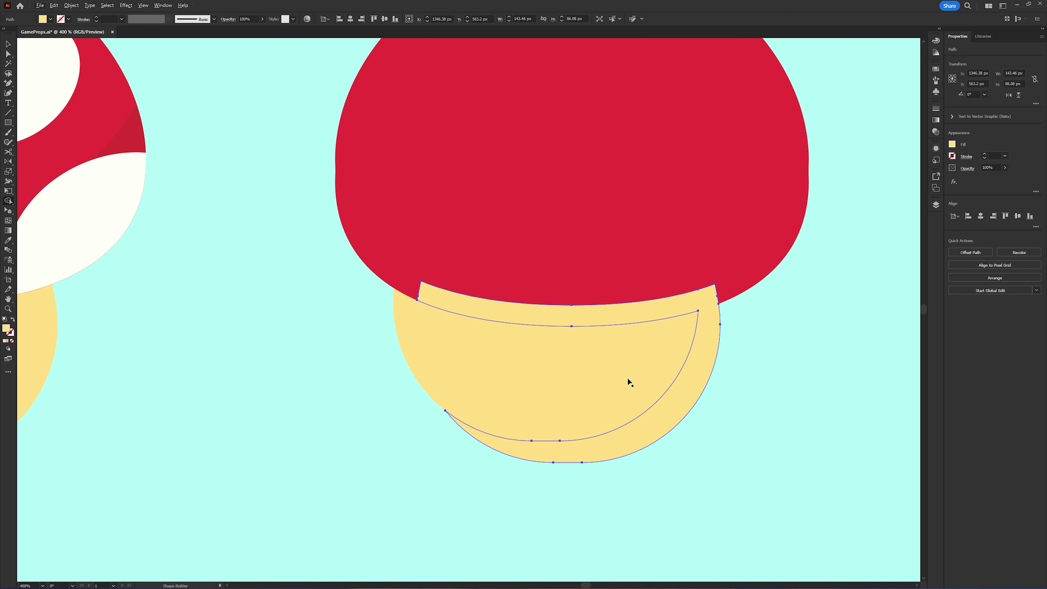
key(v)
scroll(708, 305, down, 4)
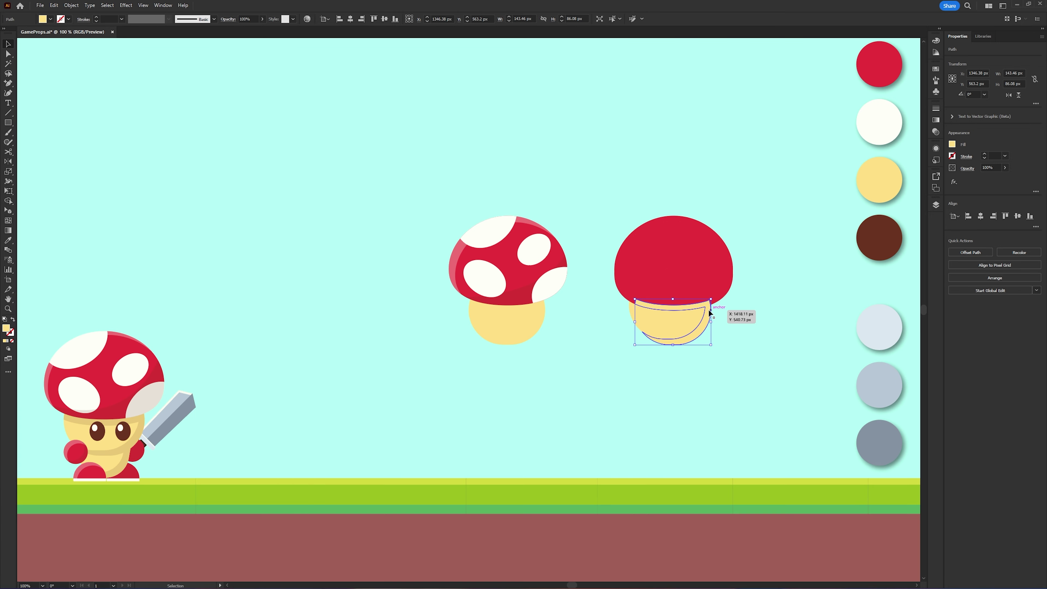
- Fill the merged stem shadow shape with the dark brown swatch colour using the Eyedropper
click(7, 242)
click(879, 237)
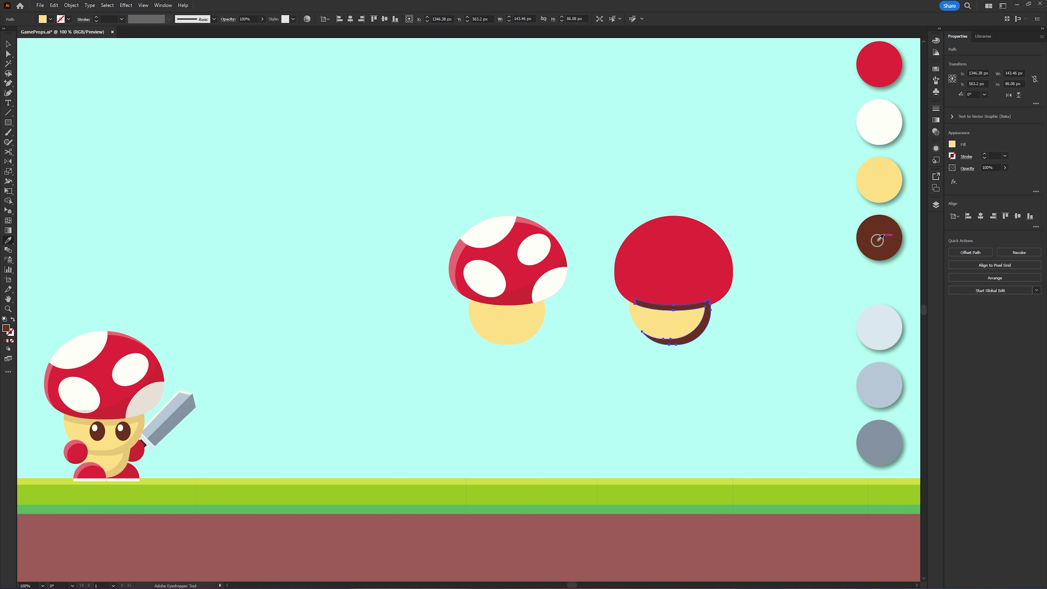
click(8, 45)
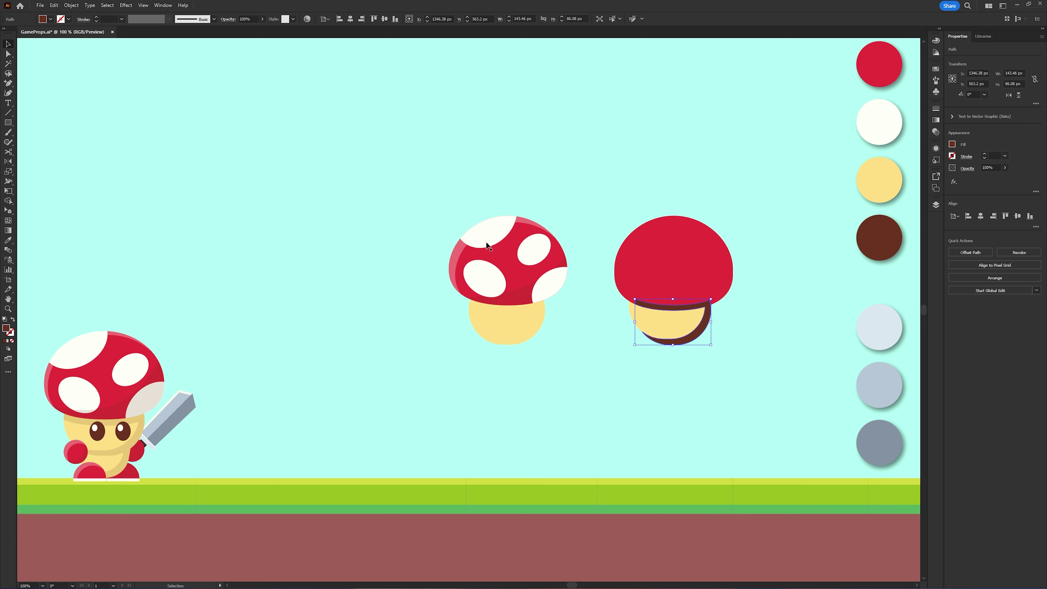
- Set the dark brown stem shadow's opacity to 15%
click(994, 164)
text(15)
key(Return)
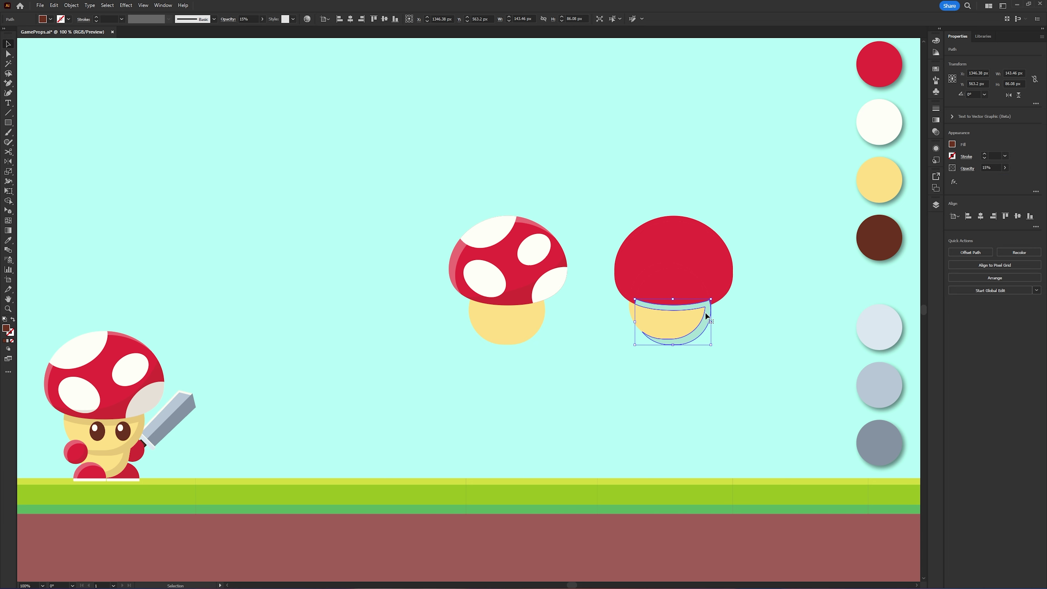
- Move the stem shadow onto the spotted mushroom's stem and delete the leftover plain mushroom copy
drag(708, 323, 544, 323)
click(589, 335)
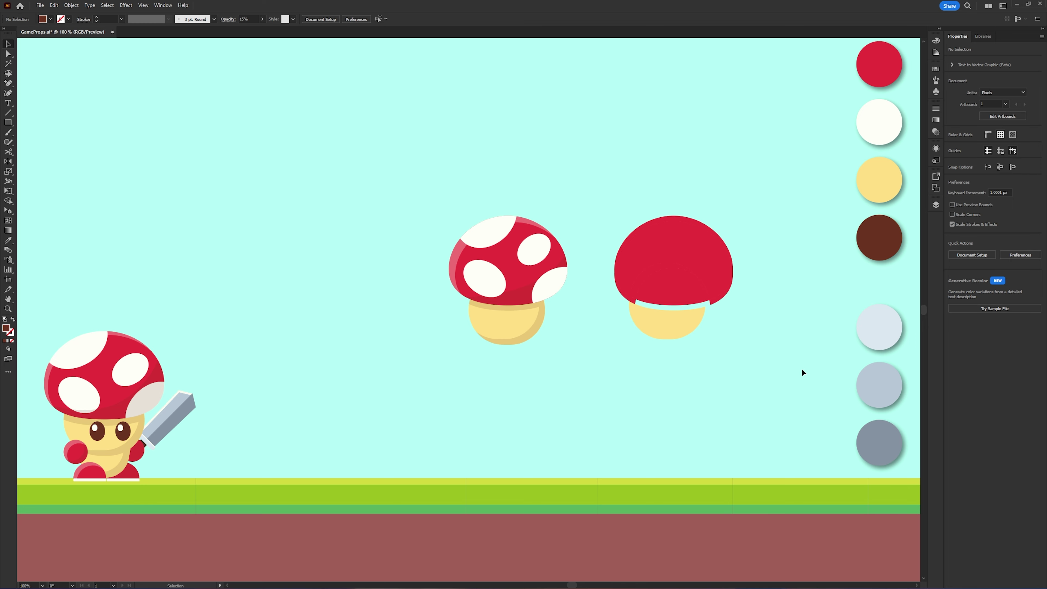
drag(602, 163, 602, 162)
key(Delete)
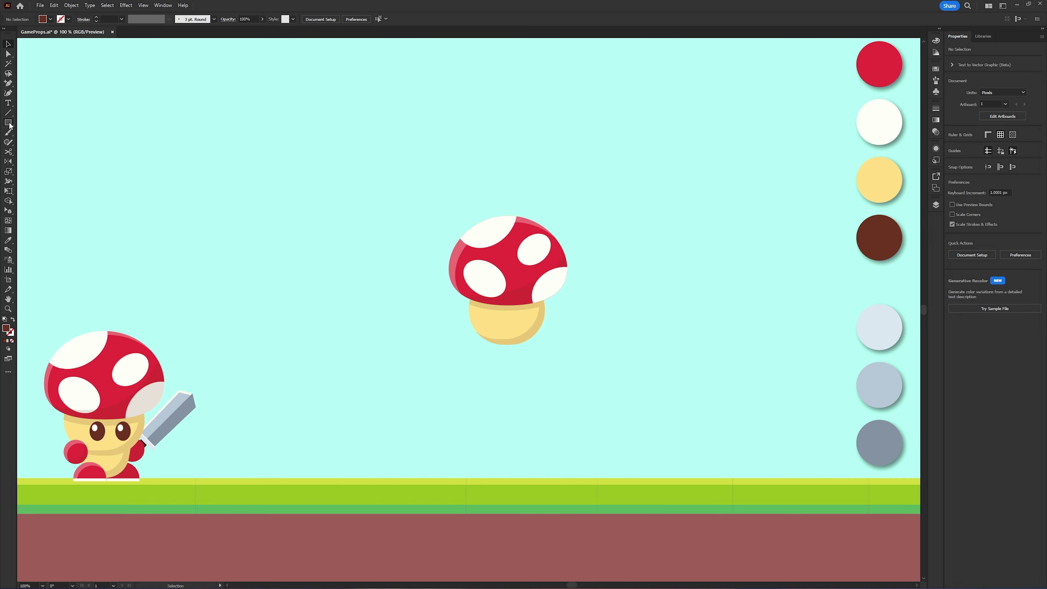
- Draw a dark brown ellipse about 33 px wide and 45 px high beside the spotted mushroom's stem
drag(9, 125, 36, 144)
mouse_move(542, 322)
mouse_down()
mouse_move(563, 351)
mouse_move(551, 339)
mouse_up()
key(ctrl+z)
click(566, 368)
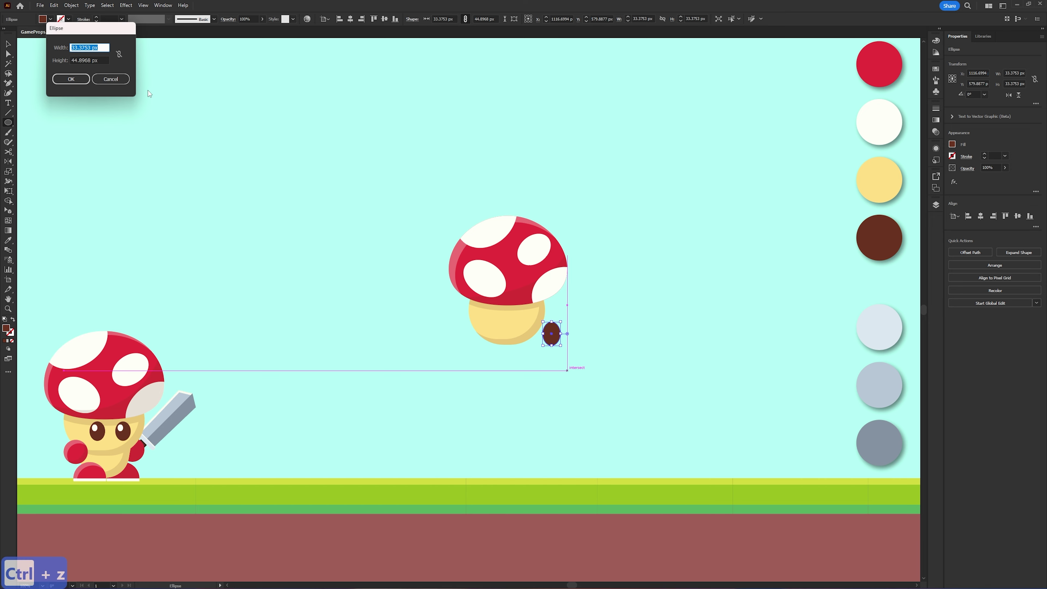
click(122, 80)
key(v)
click(201, 206)
scroll(513, 296, up, 1)
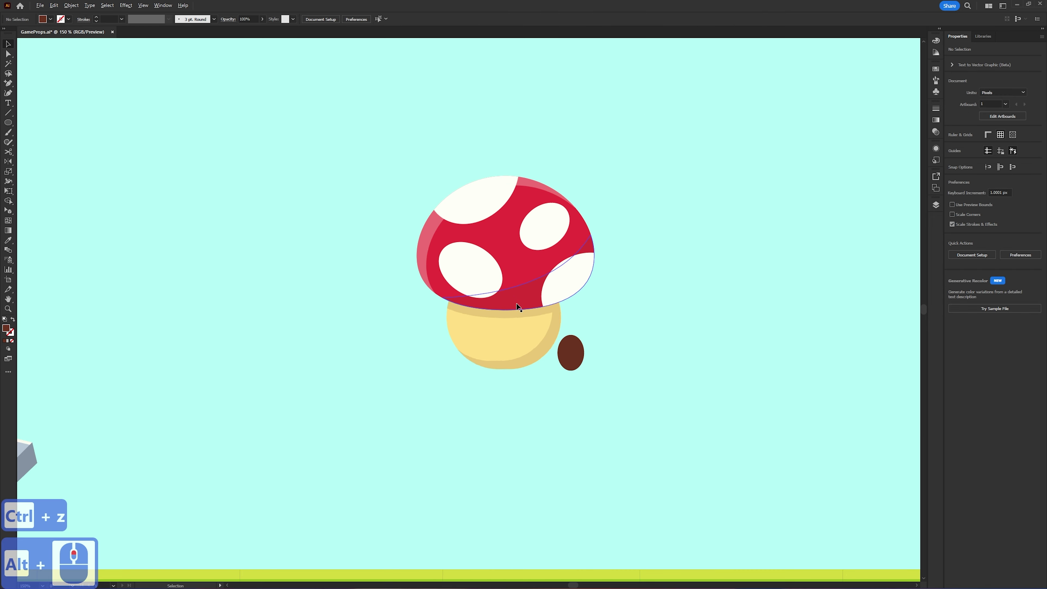
- Set the brown ellipse's height to 40 px and move it below the stem's lower right
click(570, 358)
drag(570, 370, 571, 367)
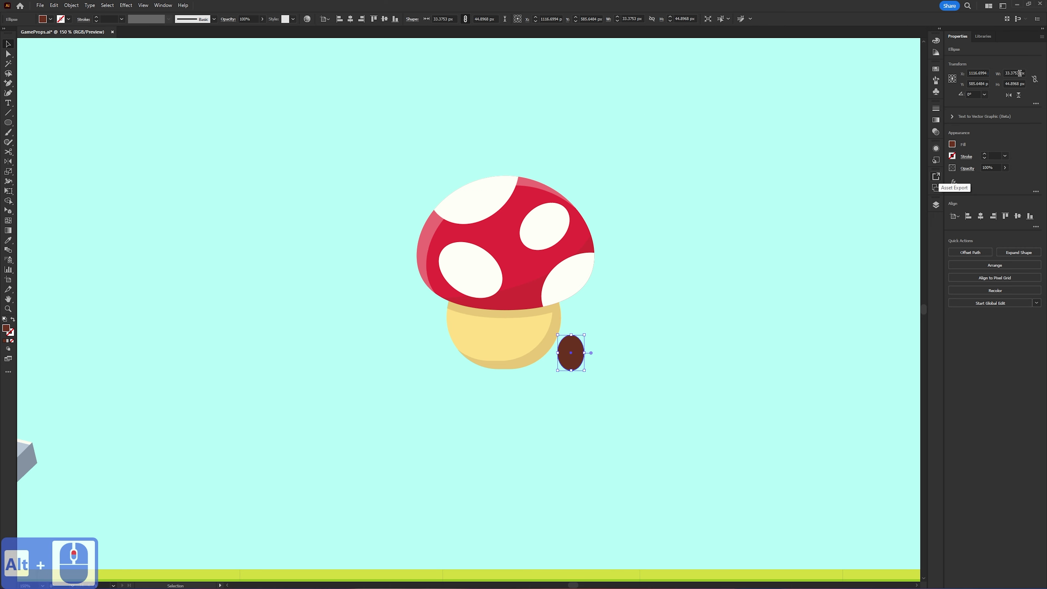
click(1016, 83)
text(40)
key(Return)
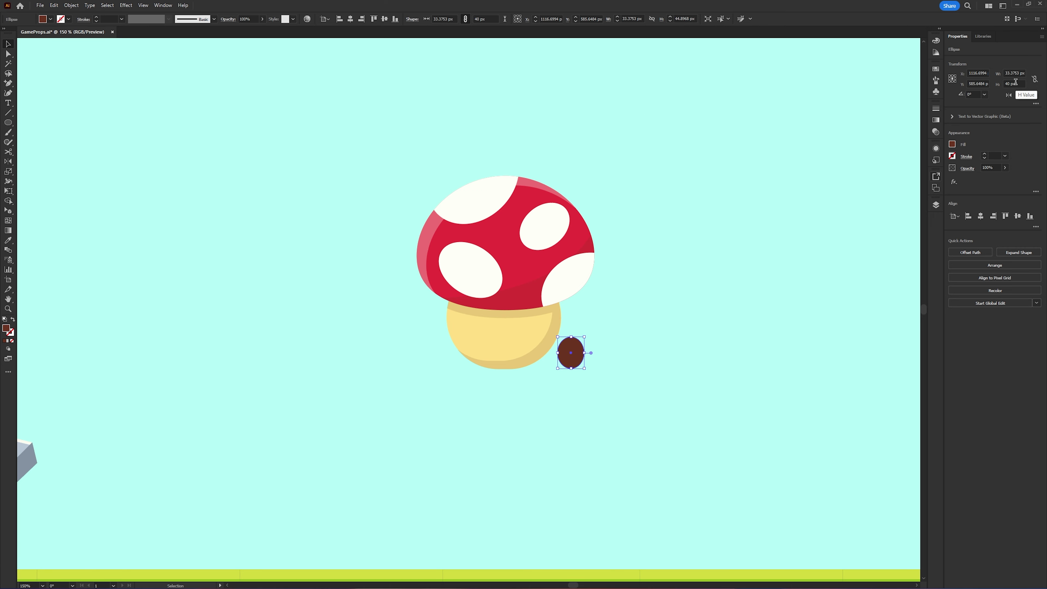
click(782, 394)
drag(574, 361, 561, 392)
- Copy the brown ellipse in place and shrink the copy to about 14 by 17 px near the eye's upper left
key(ctrl+c)
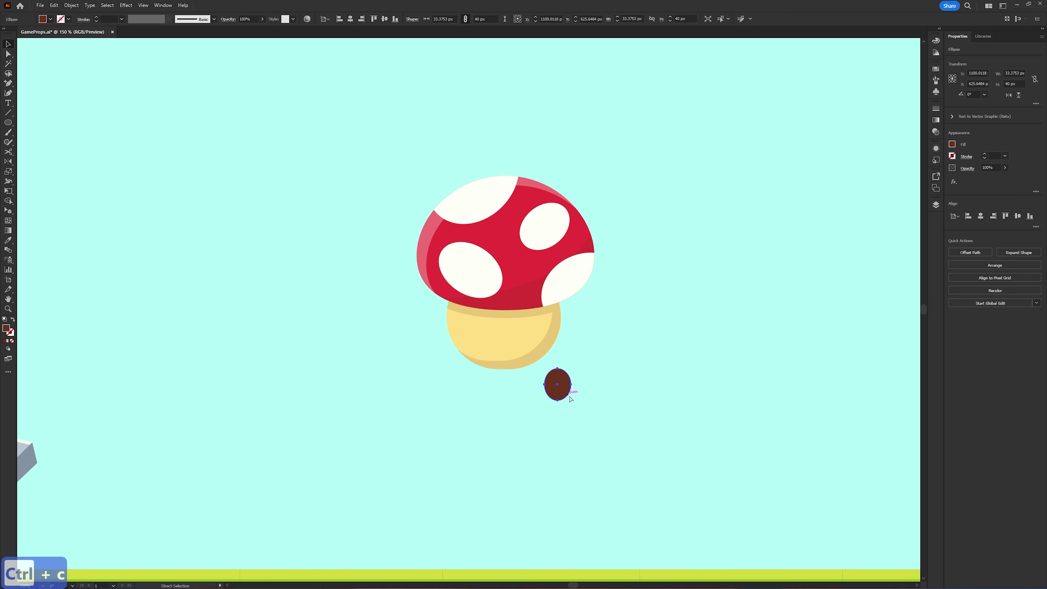
key(ctrl+f)
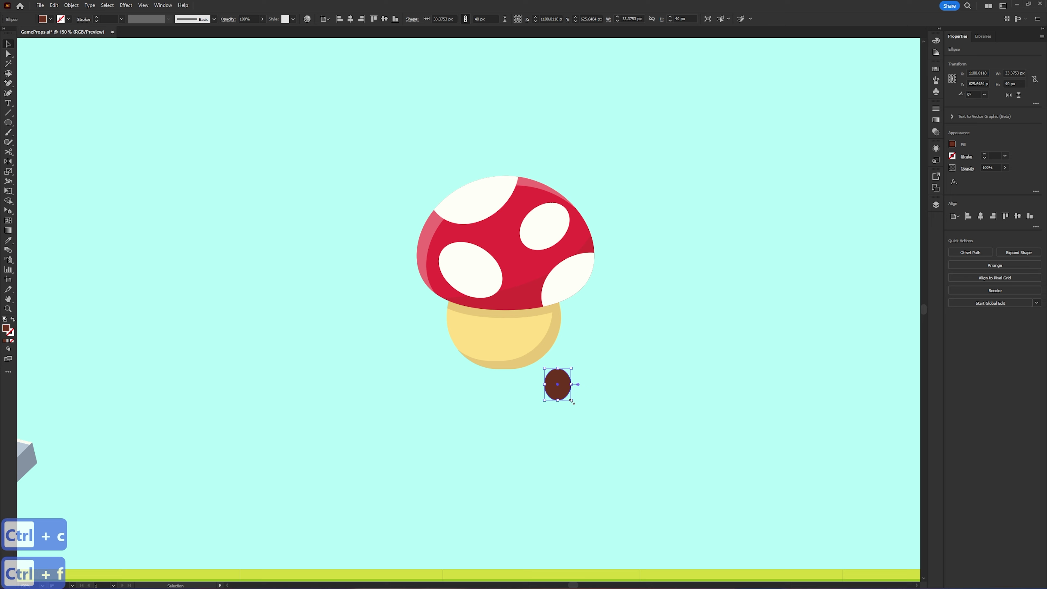
drag(571, 401, 559, 383)
key(Down)
key(Down)
key(Down)
key(Right)
key(Right)
key(Right)
key(Right)
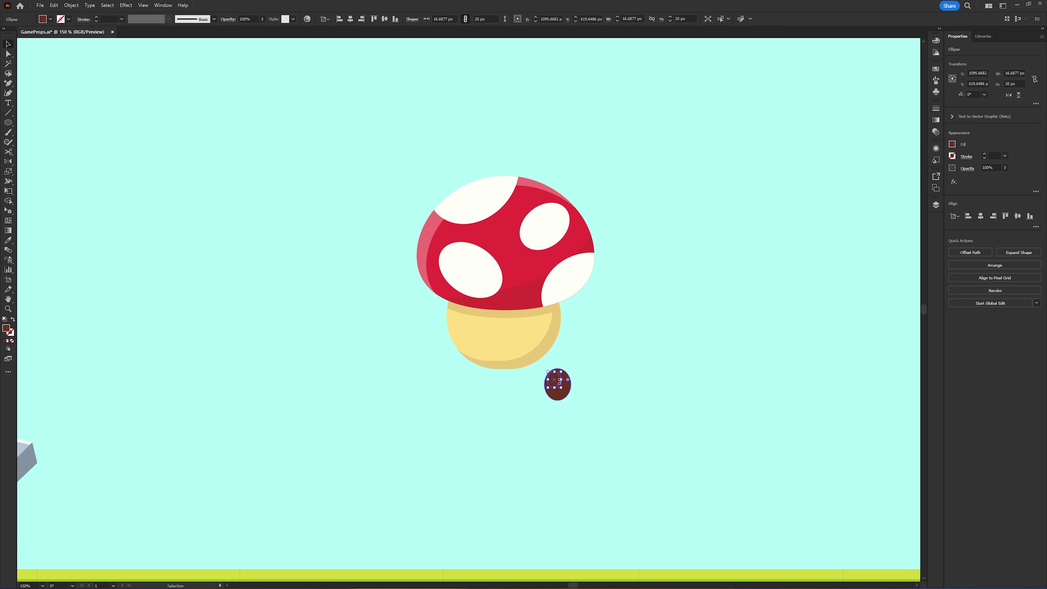
drag(561, 388, 561, 389)
drag(561, 388, 559, 384)
- Fill the small eye highlight ellipse with the cap spots' white using the Eyedropper
click(8, 241)
click(477, 268)
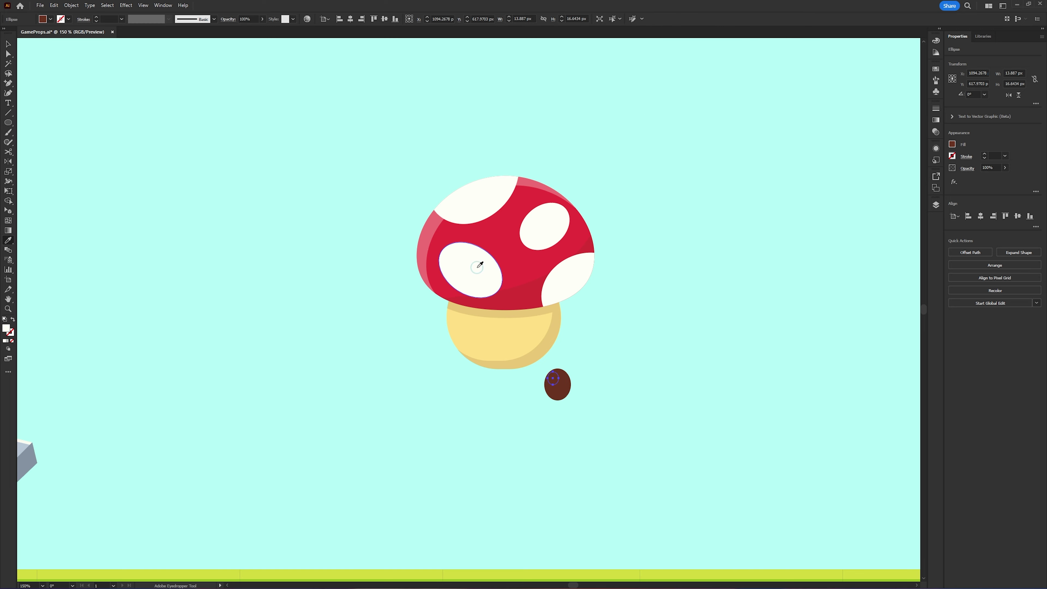
key(v)
click(662, 388)
- Group the brown eye with its white highlight and place a duplicate to its left
drag(551, 395, 500, 390)
key(ctrl+g)
click(539, 427)
click(503, 392)
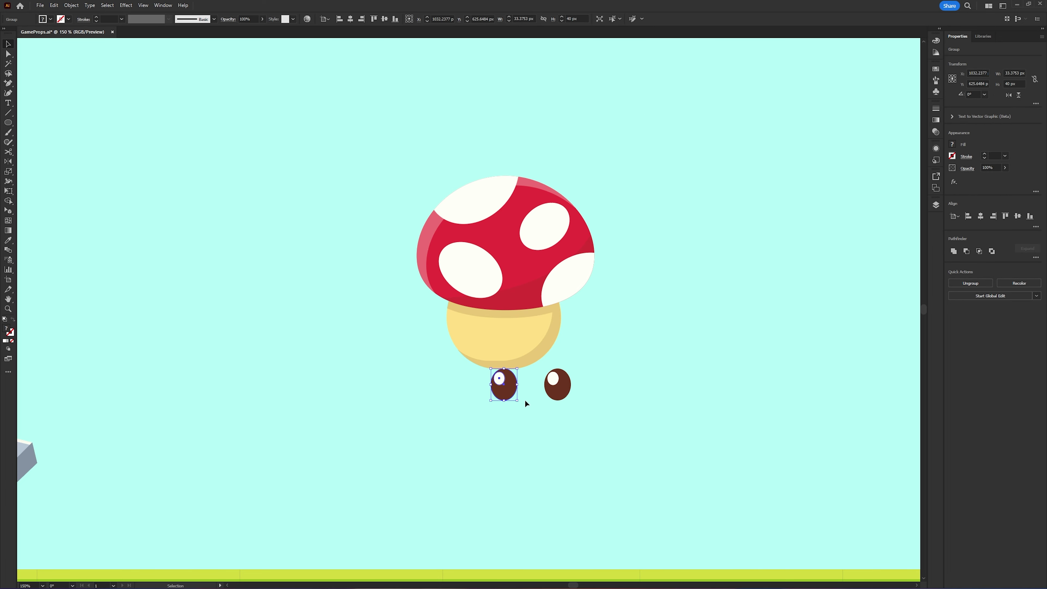
- Nudge the right eye left to bring it closer to the left eye
click(539, 408)
key(ctrl+minus)
click(547, 361)
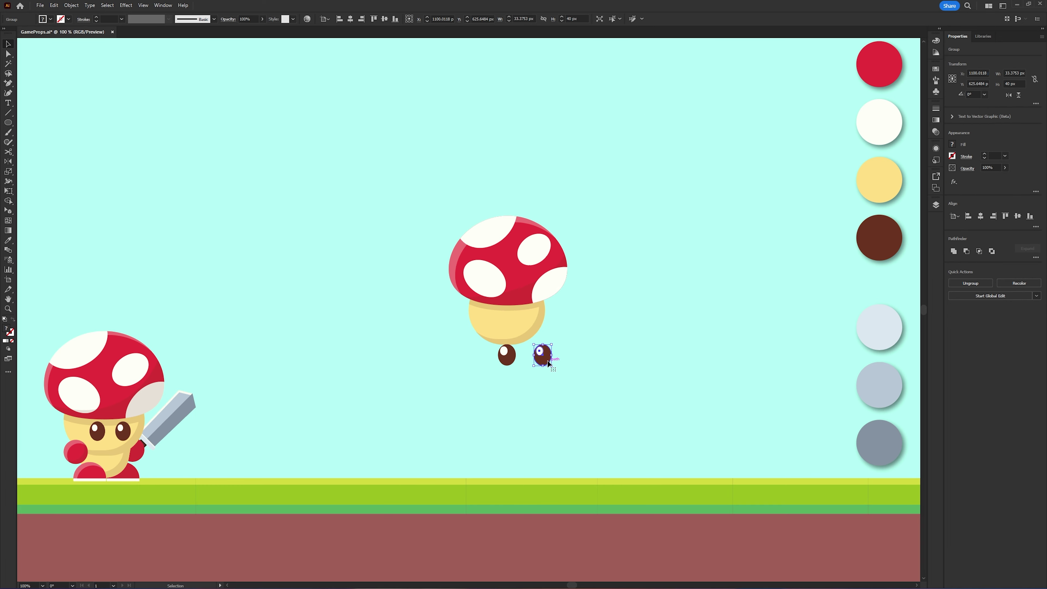
key(Left)
key(Left)
key(Left)
key(Left)
key(Left)
key(Left)
- Group the two eyes together, and group the mushroom's cap and stem shapes
click(571, 382)
click(542, 361)
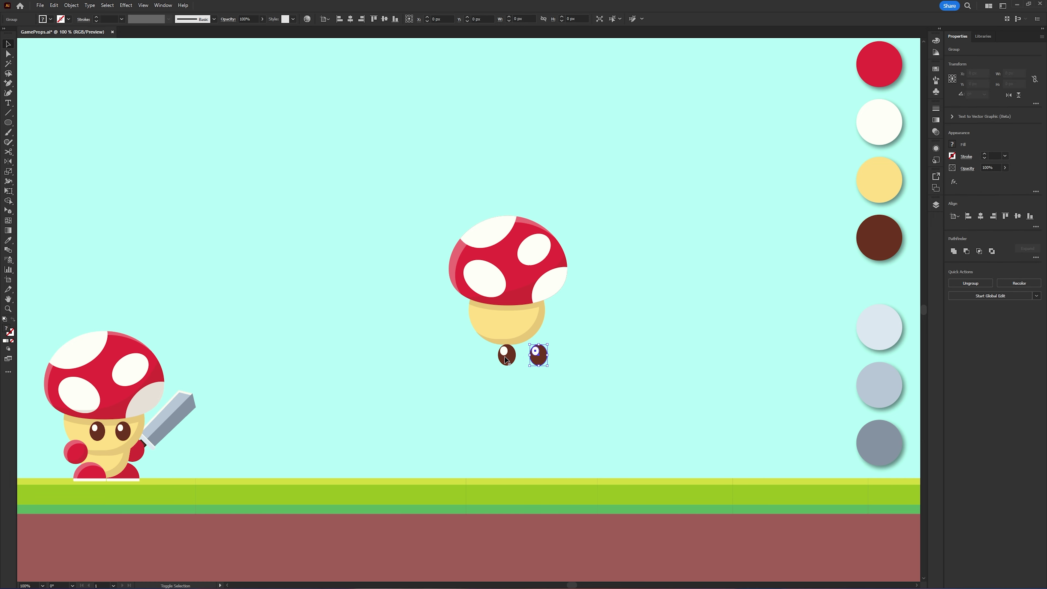
shift+click(505, 356)
key(ctrl+g)
click(574, 347)
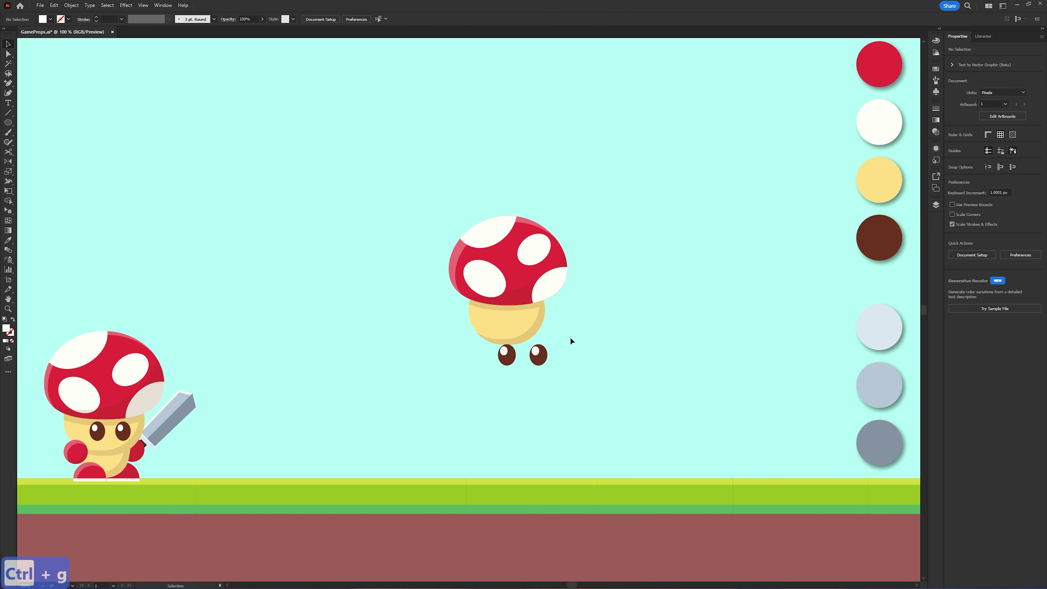
drag(408, 198, 407, 197)
key(ctrl+g)
click(623, 285)
- Align the eyes and the mushroom on their horizontal centres and move the eyes up onto the stem
click(540, 355)
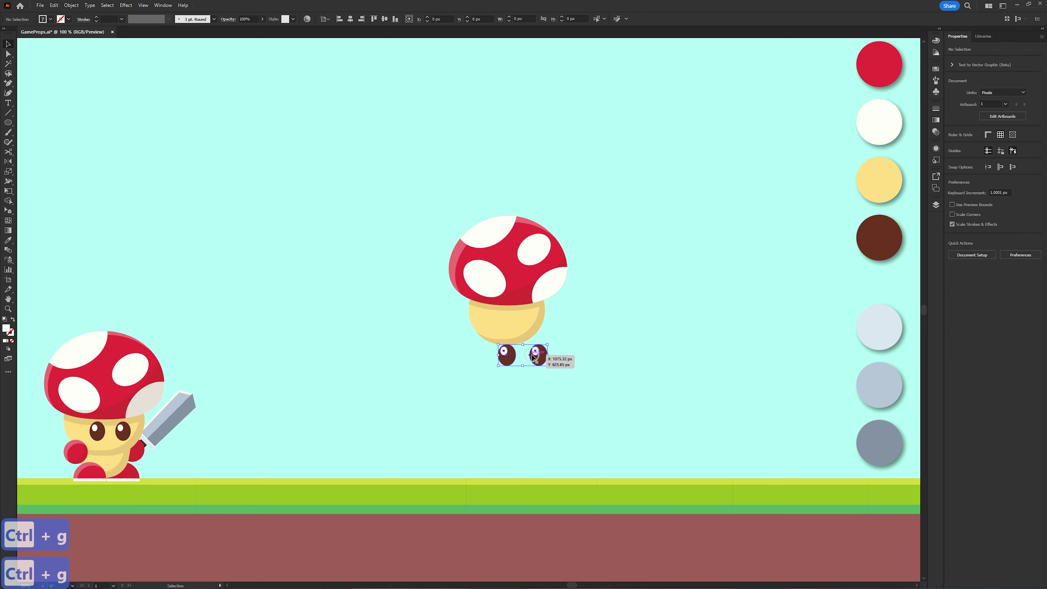
shift+click(523, 274)
click(981, 215)
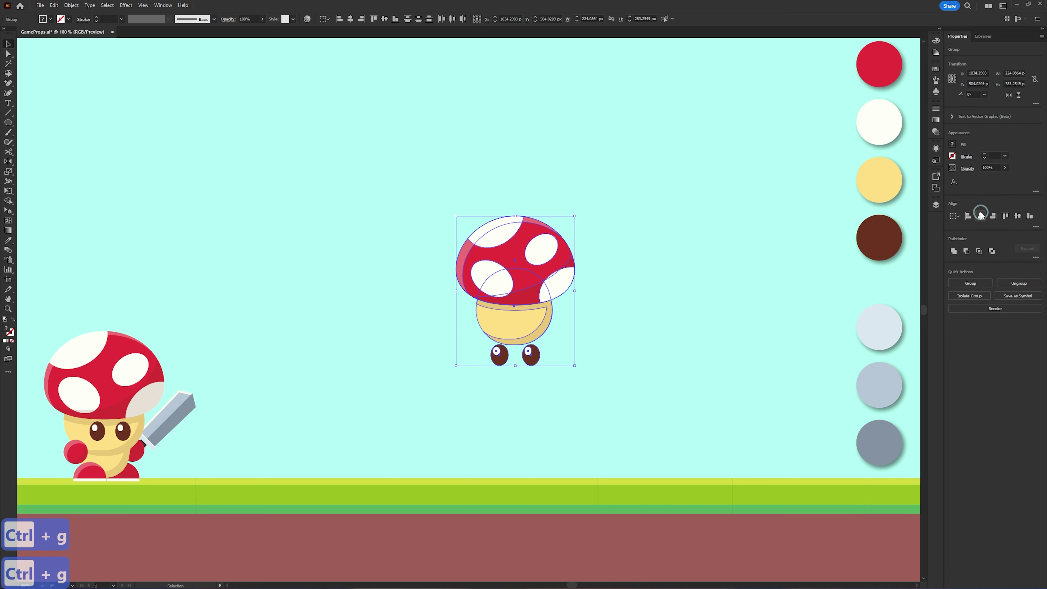
click(677, 311)
drag(539, 346, 538, 317)
click(578, 360)
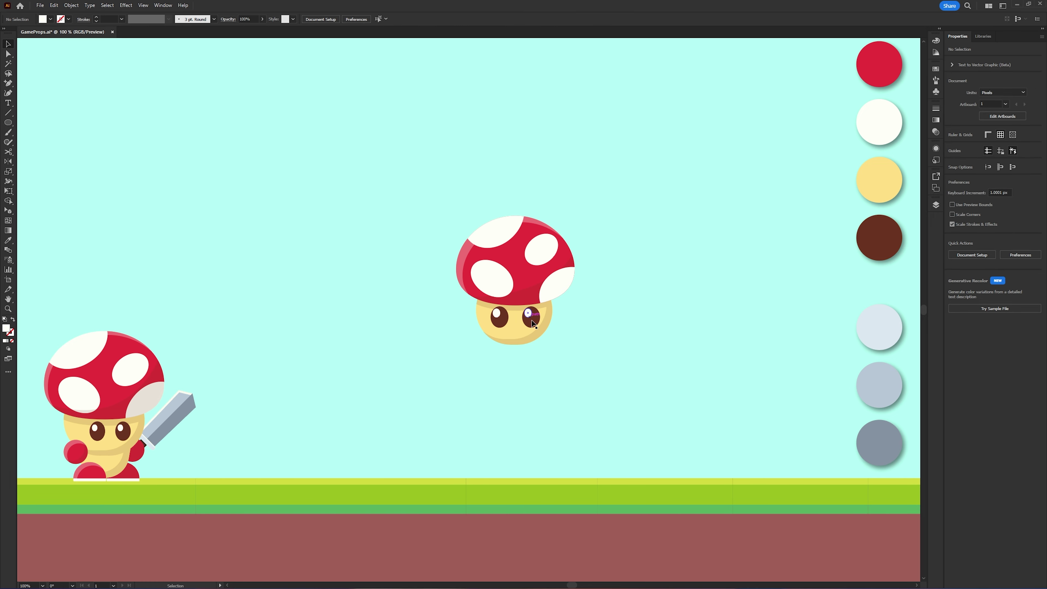
- Move the left eye slightly closer to the right eye on the mushroom's face
click(500, 323)
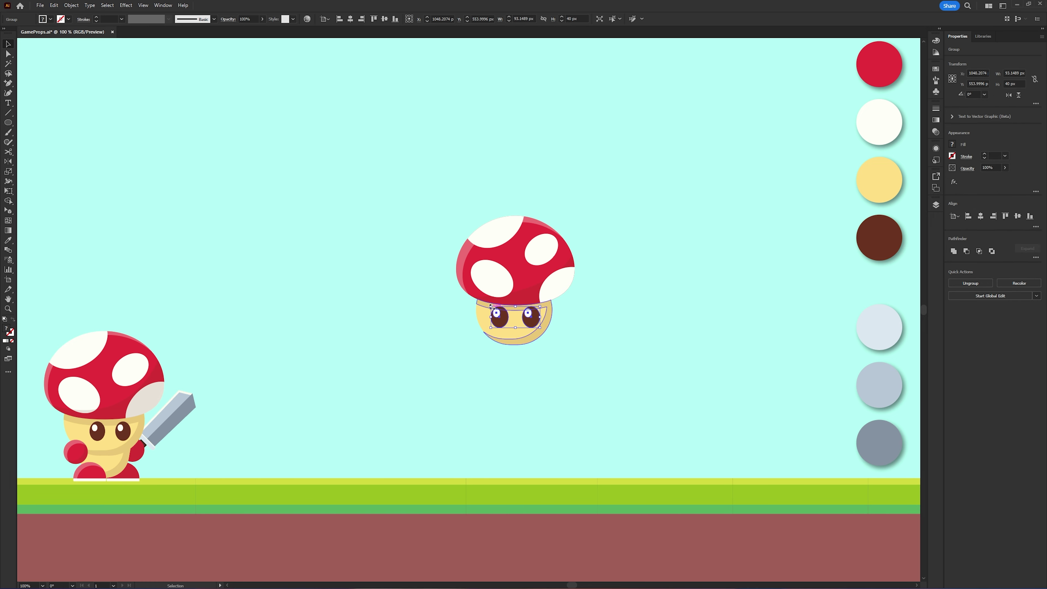
drag(491, 306, 535, 411)
key(Up)
key(Up)
key(Up)
click(599, 358)
- Copy the yellow stem circle below the mushroom and rotate the copy 180°
click(516, 328)
key(ctrl+c)
key(ctrl+f)
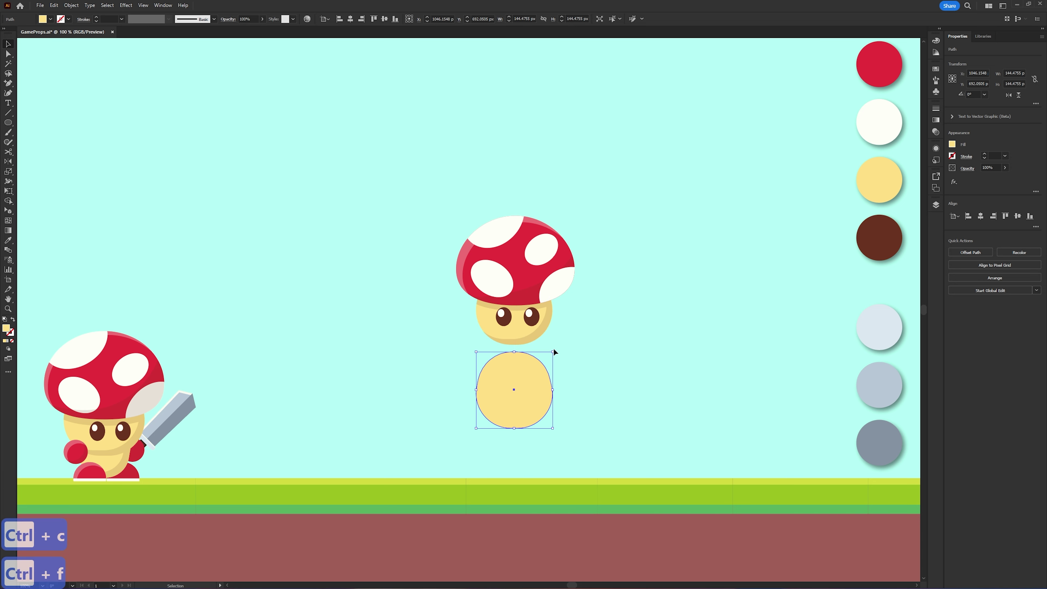
drag(555, 349, 469, 437)
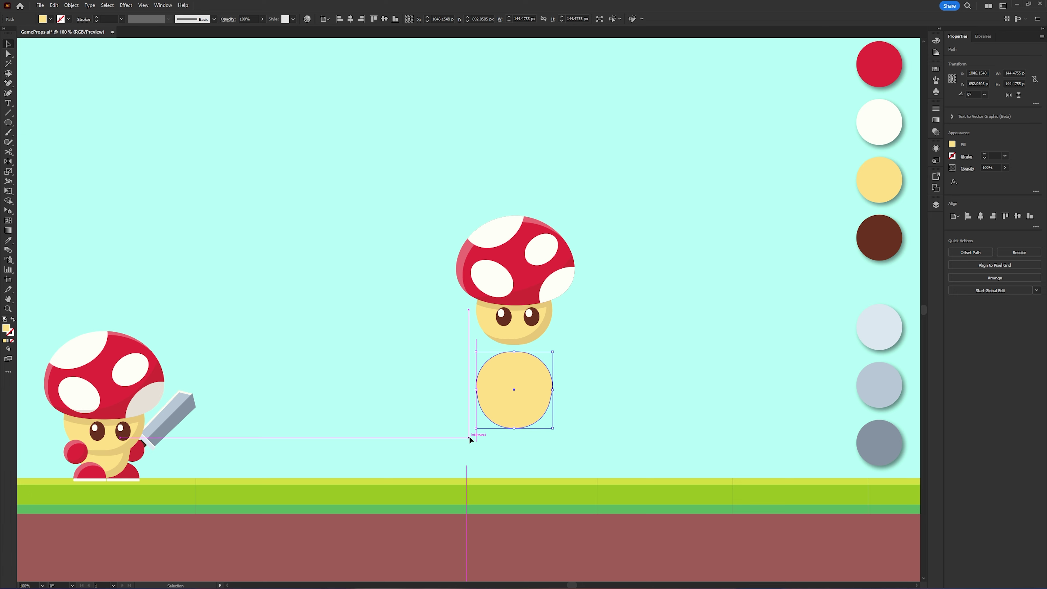
- Shrink the rotated circle to about 106 px and place it behind the face's lower edge as the body
drag(553, 429, 519, 423)
key(ctrl+z)
drag(518, 422, 519, 344)
click(547, 388)
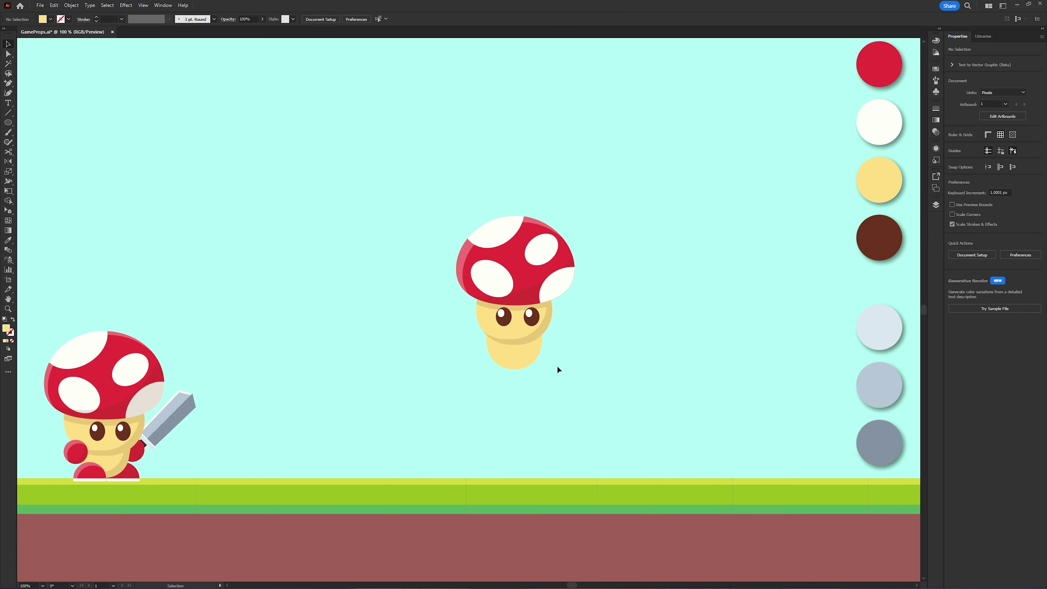
- Copy the yellow body circle beside the mushroom and offset a second copy about 11 px up and left
drag(528, 356, 587, 343)
key(ctrl+c)
key(ctrl+f)
key(ctrl+c)
key(ctrl+f)
click(627, 382)
drag(630, 382, 596, 349)
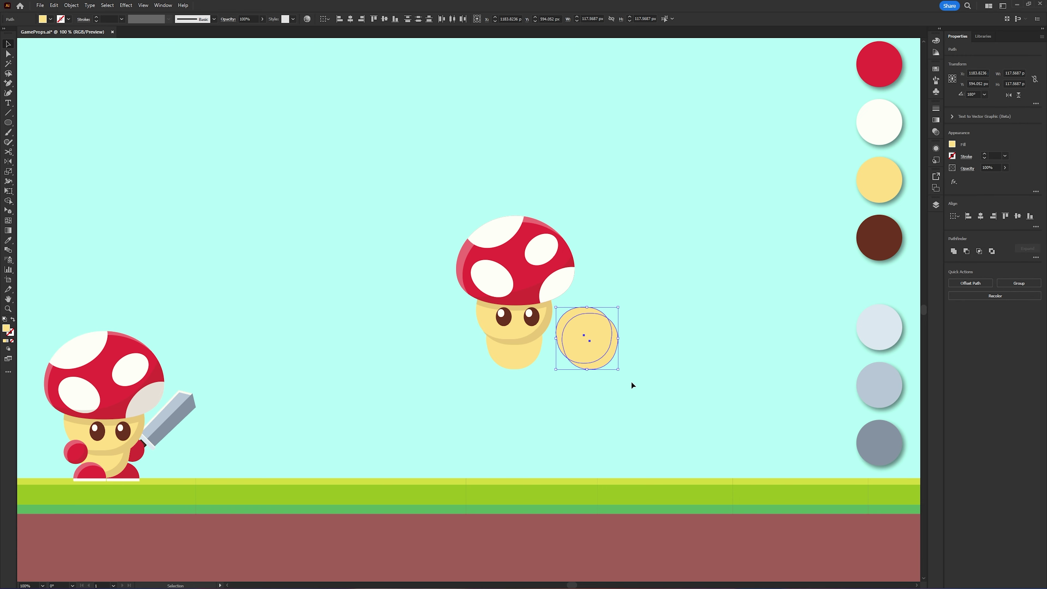
- Divide the two overlapping body circles with Pathfinder and ungroup the pieces
key(ctrl+4)
click(637, 378)
right_click(597, 345)
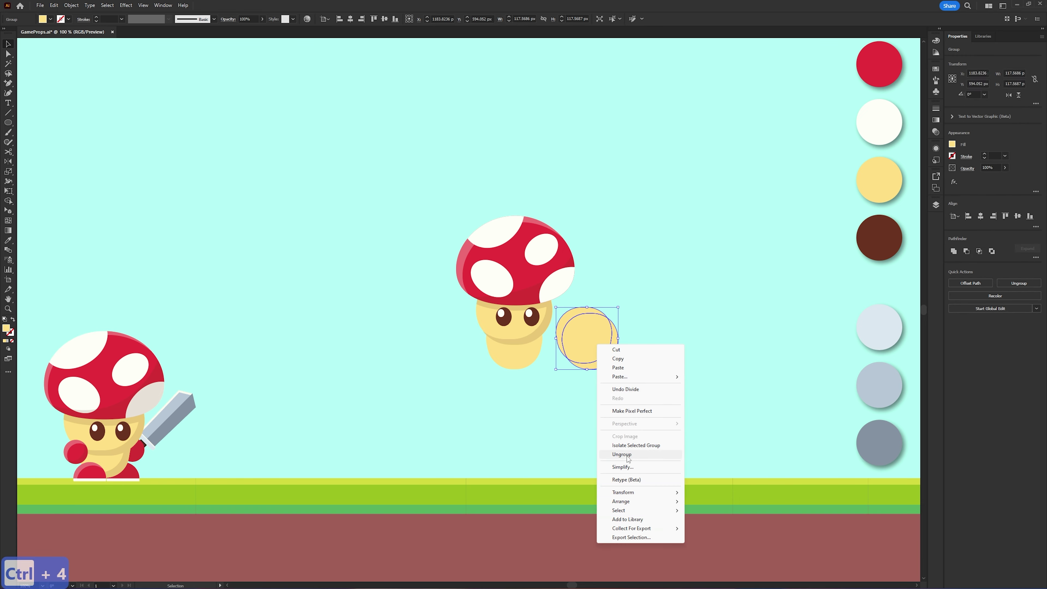
click(626, 455)
- Delete the divided circle pieces, keeping only the lower-right crescent
click(626, 315)
click(587, 310)
key(Delete)
click(594, 343)
key(Delete)
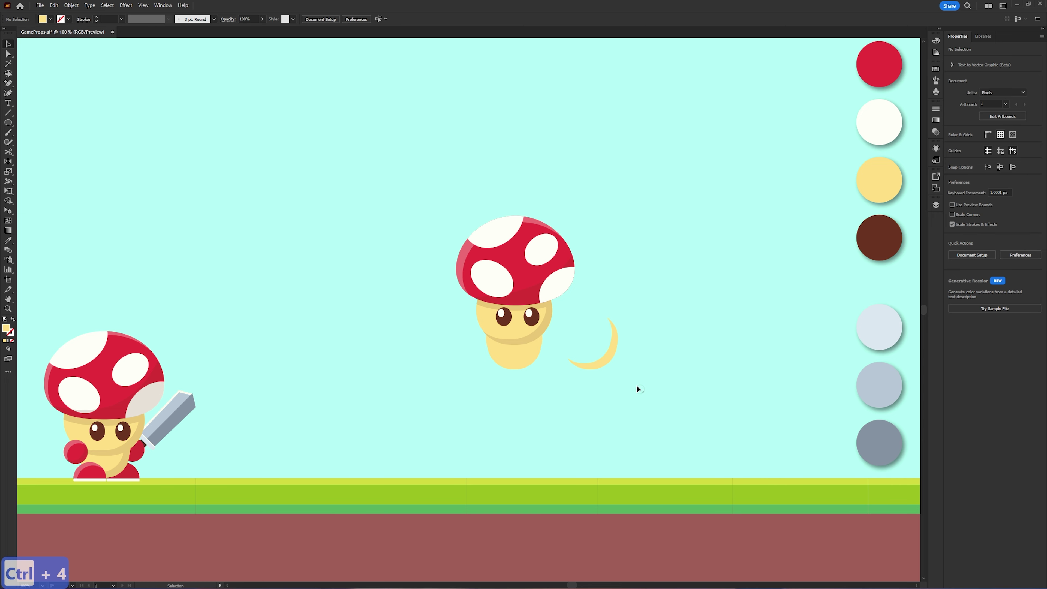
- Apply the face shadow's brown fill and 15% opacity to the crescent using the Eyedropper
drag(637, 385, 597, 326)
click(8, 240)
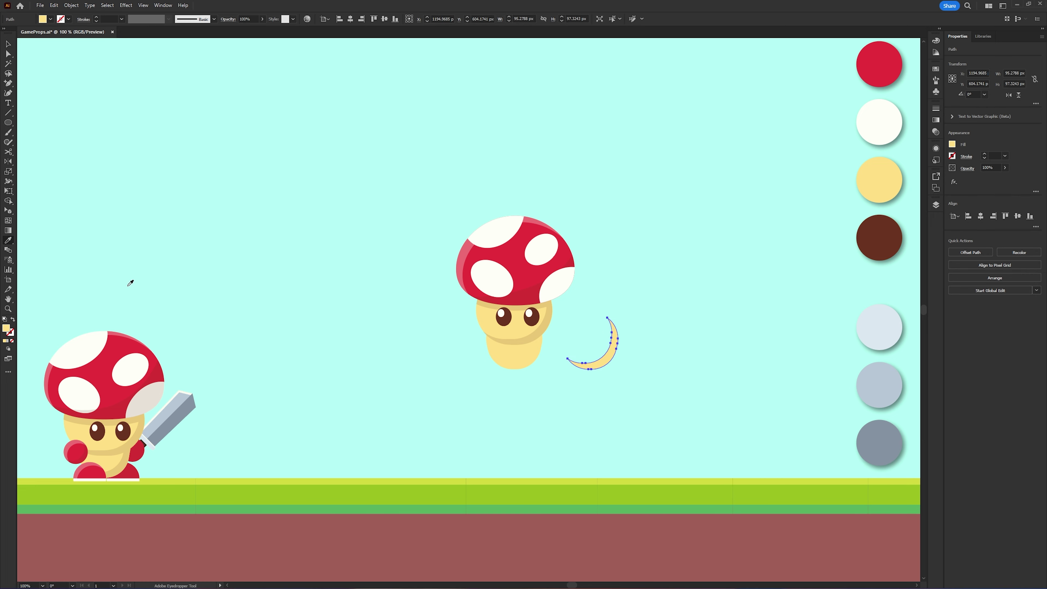
click(549, 325)
key(v)
- Move the crescent shadow onto the body's lower-right edge and nudge it right into alignment
click(583, 342)
drag(604, 359, 533, 352)
key(Right)
key(Right)
key(Right)
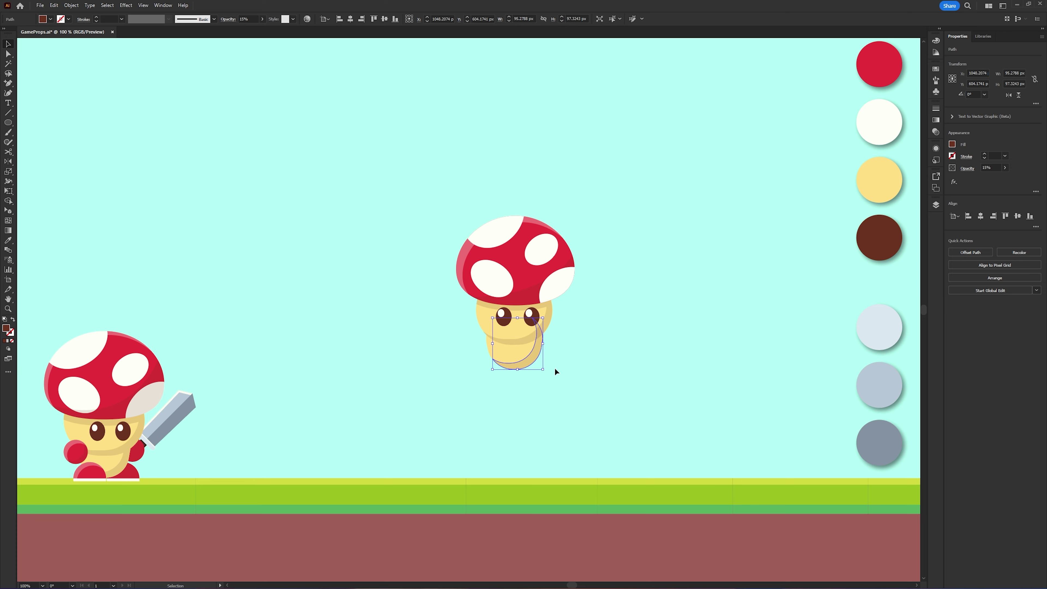
click(594, 379)
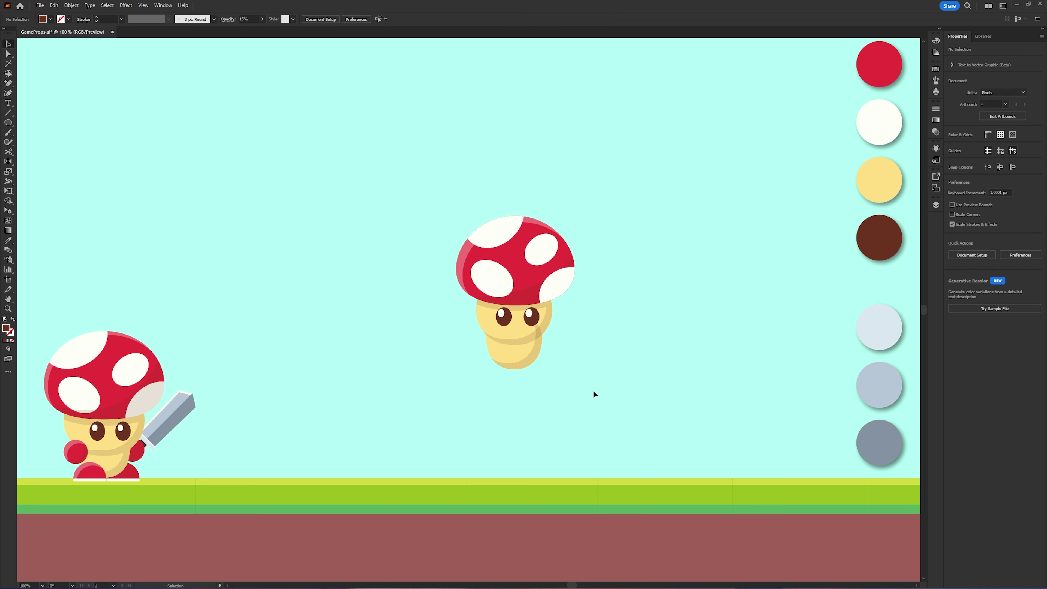
- Send the body's crescent shadow and the yellow body circle backward behind the face
click(530, 354)
key(ctrl+bracketleft)
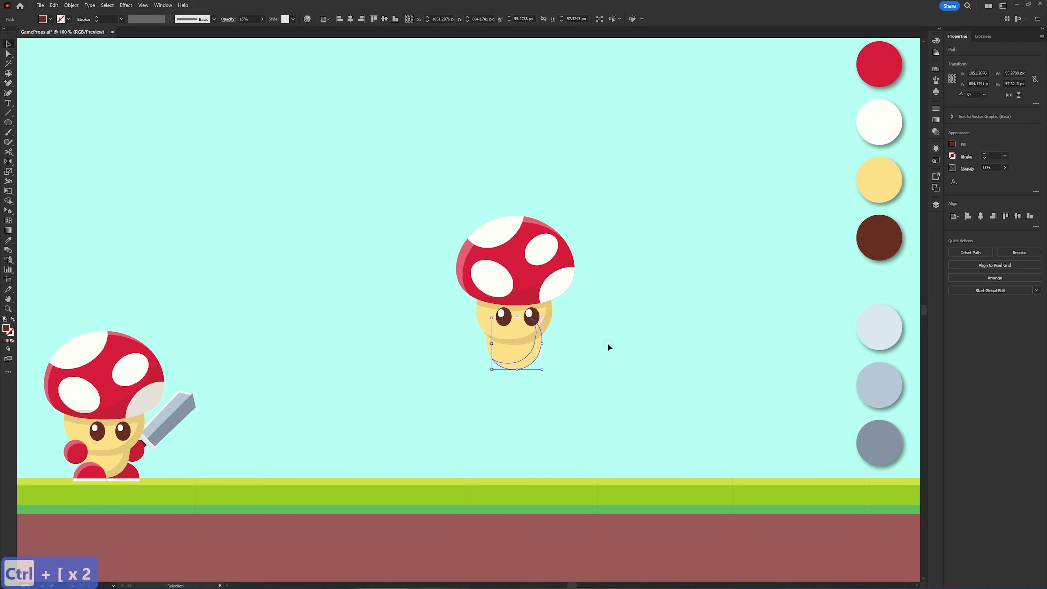
click(609, 343)
click(511, 351)
key(ctrl+bracketleft)
key(ctrl+bracketleft)
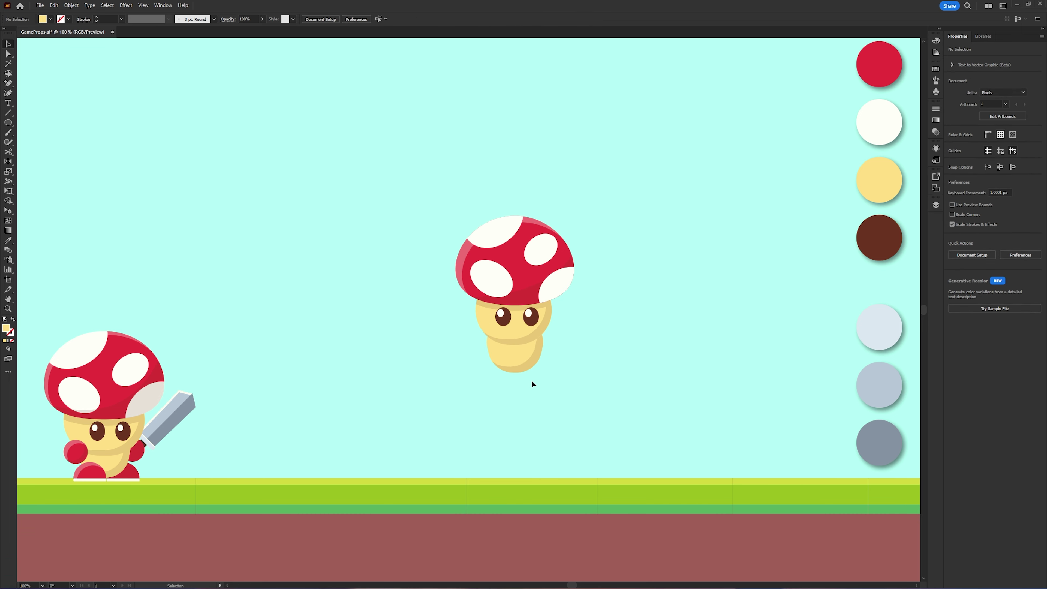
- Adjust the shaded body group's vertical position under the face, nudging it slightly upward
drag(512, 362, 512, 366)
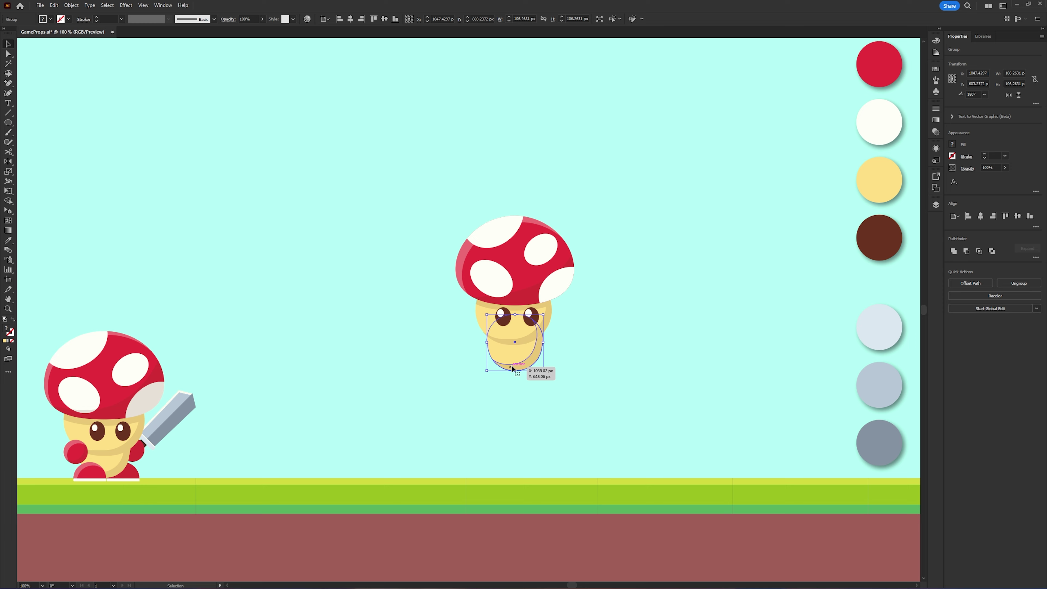
click(639, 341)
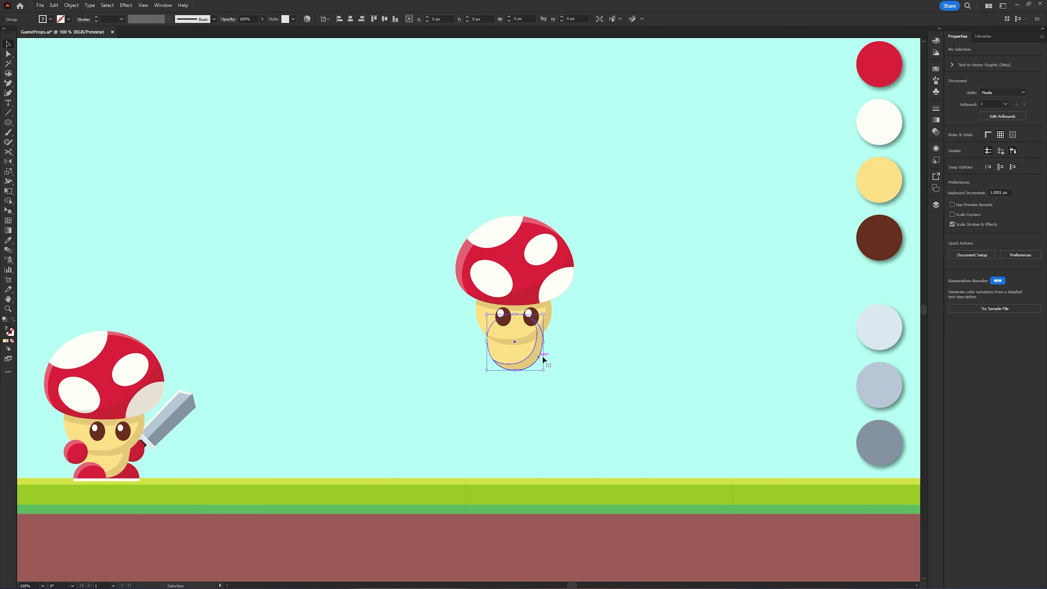
key(Up)
key(Up)
key(Up)
key(Up)
key(Up)
click(557, 370)
- Draw a yellow circle about 61 px in diameter beside the body and delete its bottom anchor point
key(l)
drag(571, 347, 599, 378)
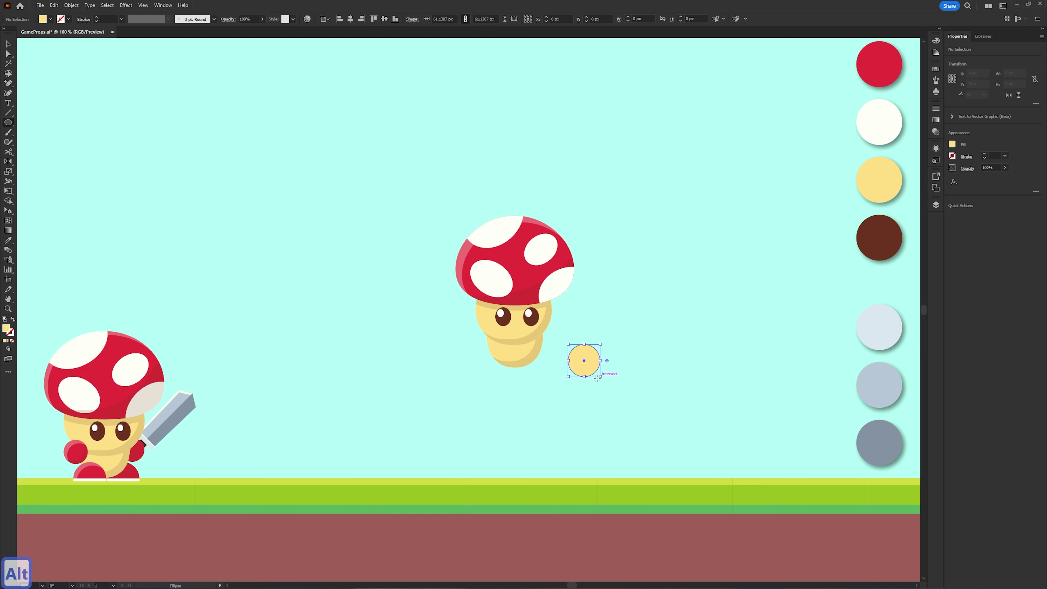
key(a)
click(584, 377)
key(Delete)
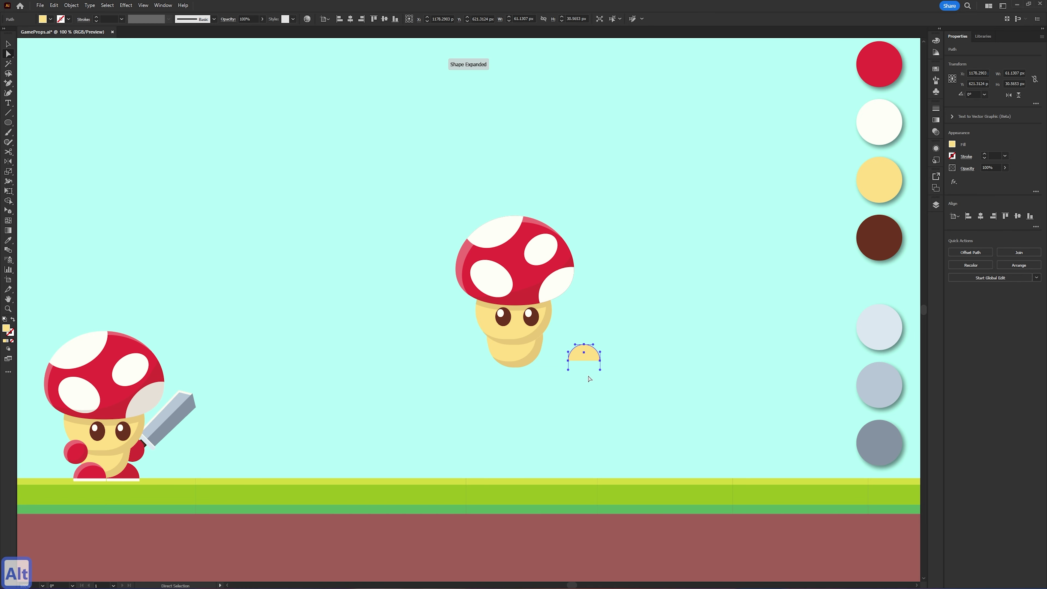
- Close the half circle's open path along its flat base with the Pen tool
key(p)
click(569, 361)
key(v)
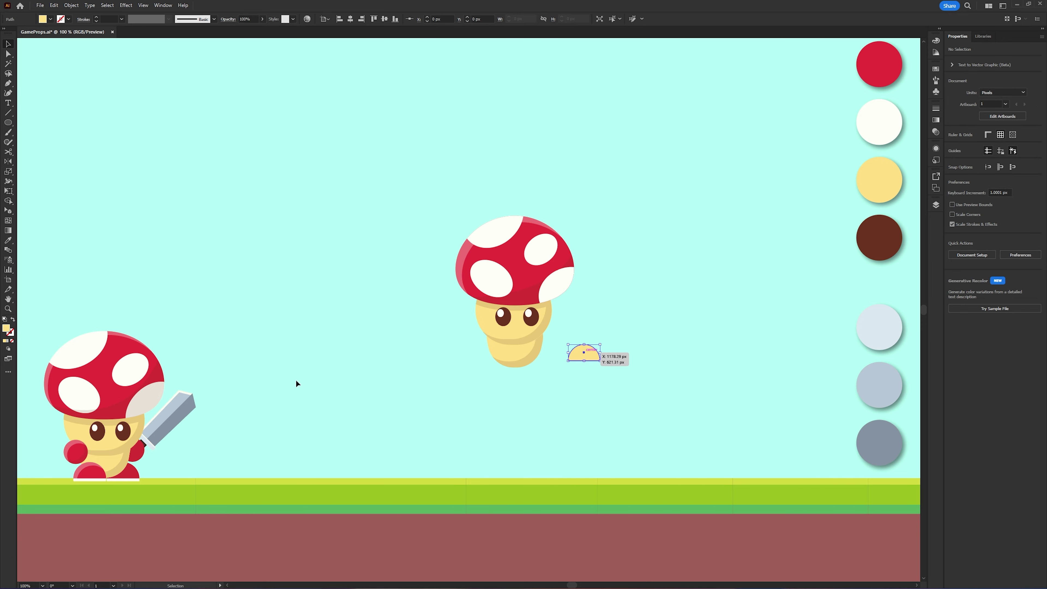
- Undo the stray path edit and outline a thin rectangular strip along the half circle's flat base with the Pen tool
key(p)
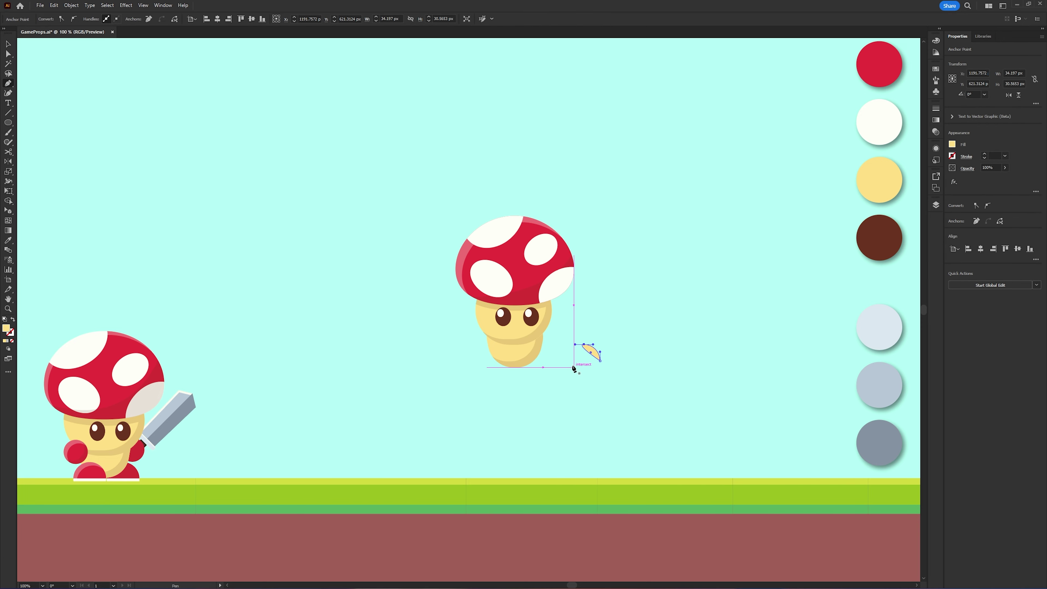
key(ctrl+z)
scroll(571, 365, up, 3)
drag(560, 355, 559, 371)
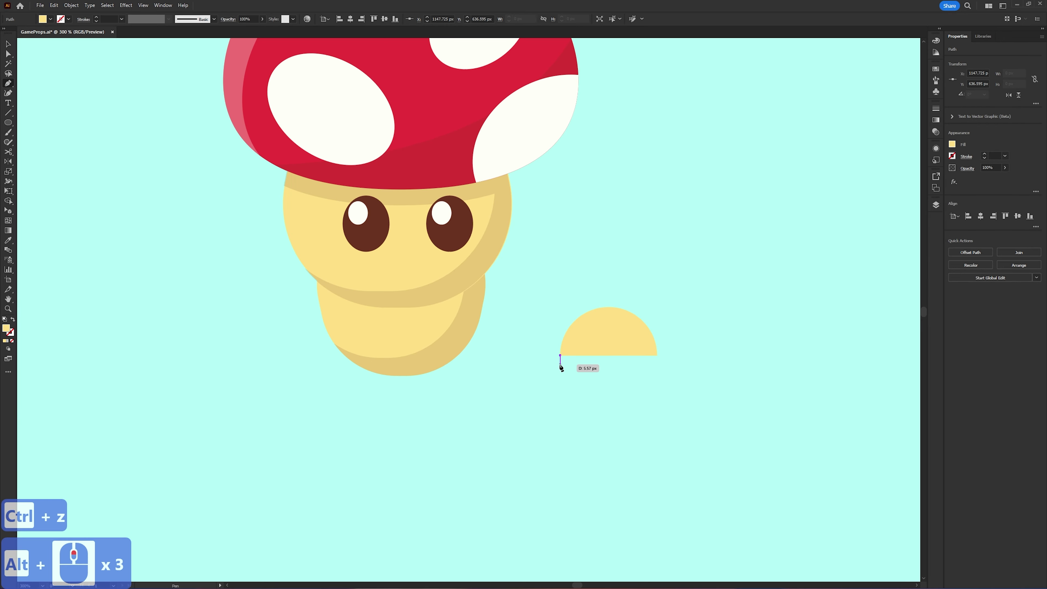
click(560, 364)
click(658, 365)
click(656, 355)
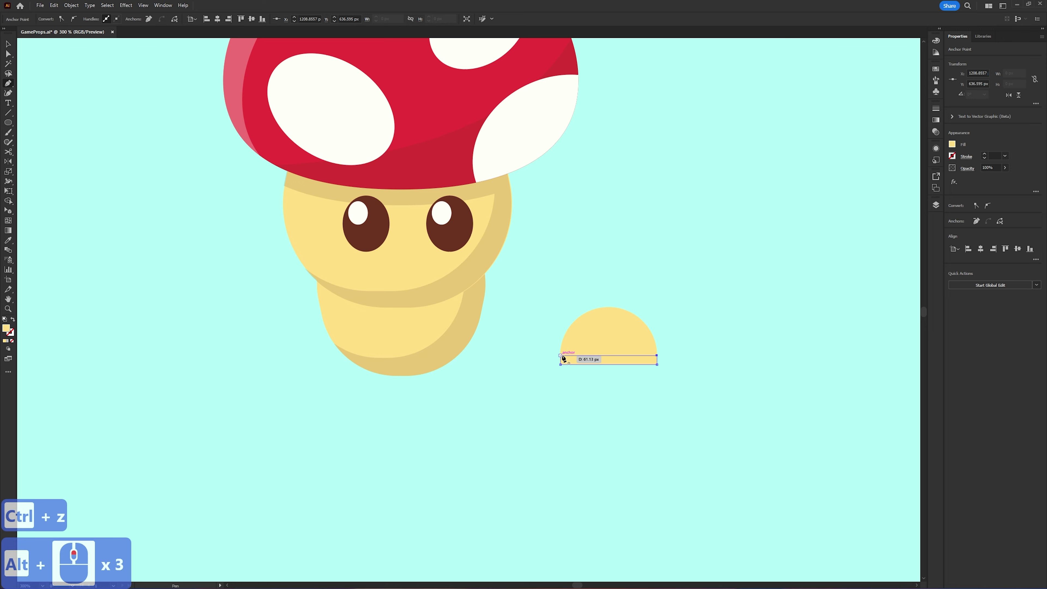
key(i)
click(427, 123)
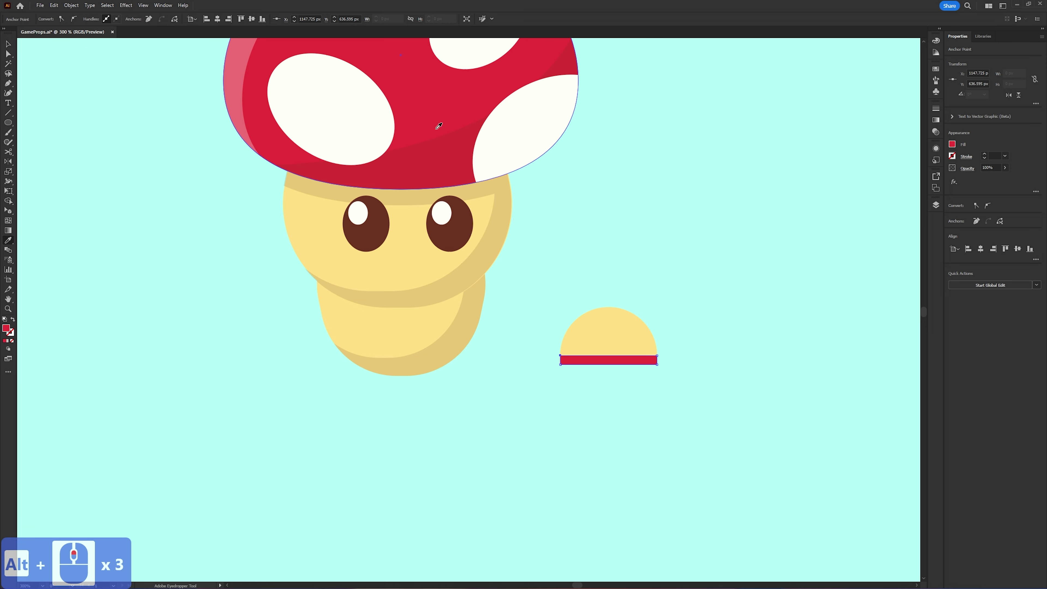
drag(602, 338, 612, 338)
key(ctrl+z)
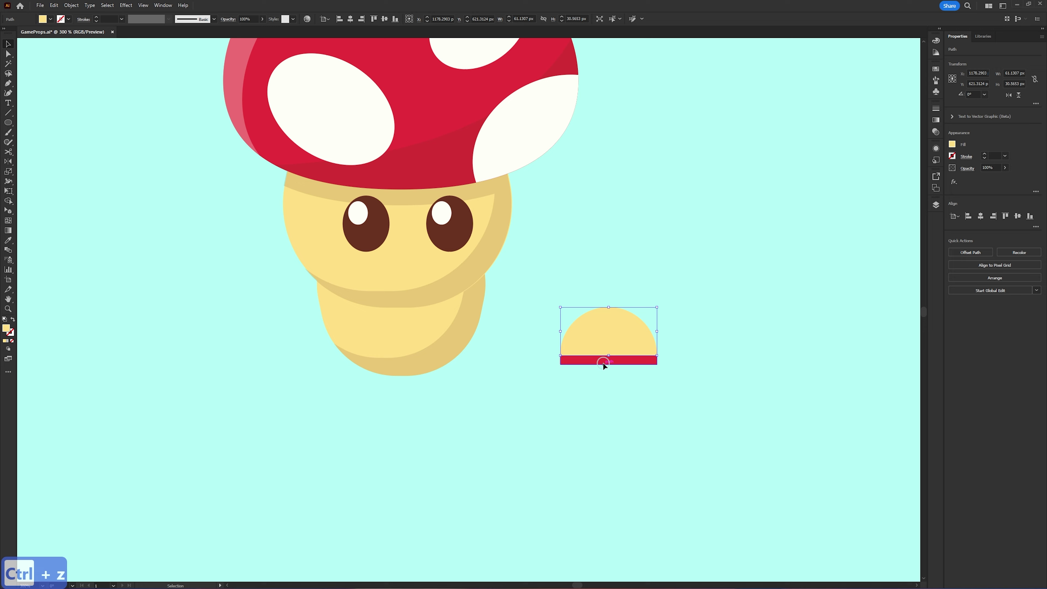
- Fill the strip with the white of the cap's spots and the half circle with the cap's red
click(603, 361)
key(i)
click(350, 124)
ctrl+click(608, 319)
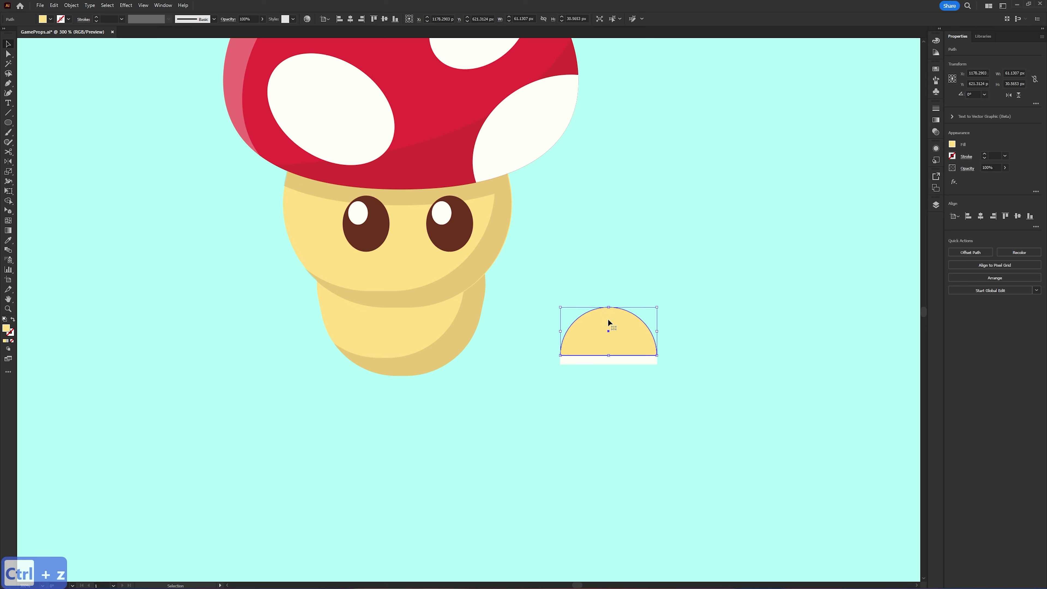
click(443, 98)
key(v)
click(631, 387)
- Duplicate the red half circle beside the original and paste another copy in front, offset diagonally downward
click(637, 351)
alt+drag(626, 338, 768, 351)
key(ctrl+c)
key(ctrl+f)
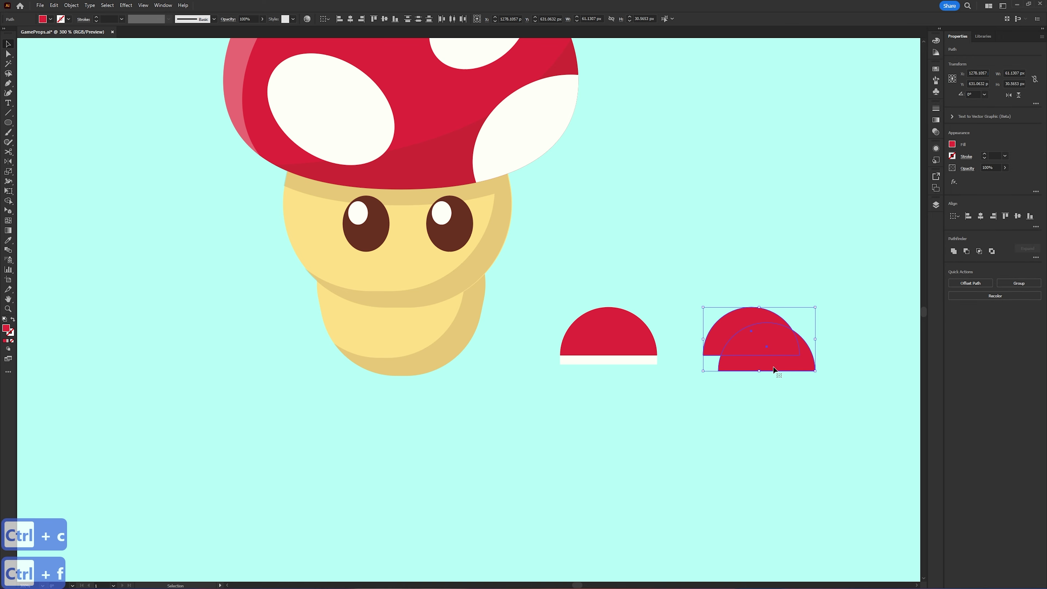
- Fine-tune the front half circle's offset from the one behind it with small nudges
click(774, 383)
click(770, 362)
key(Left)
key(Left)
key(Up)
key(Up)
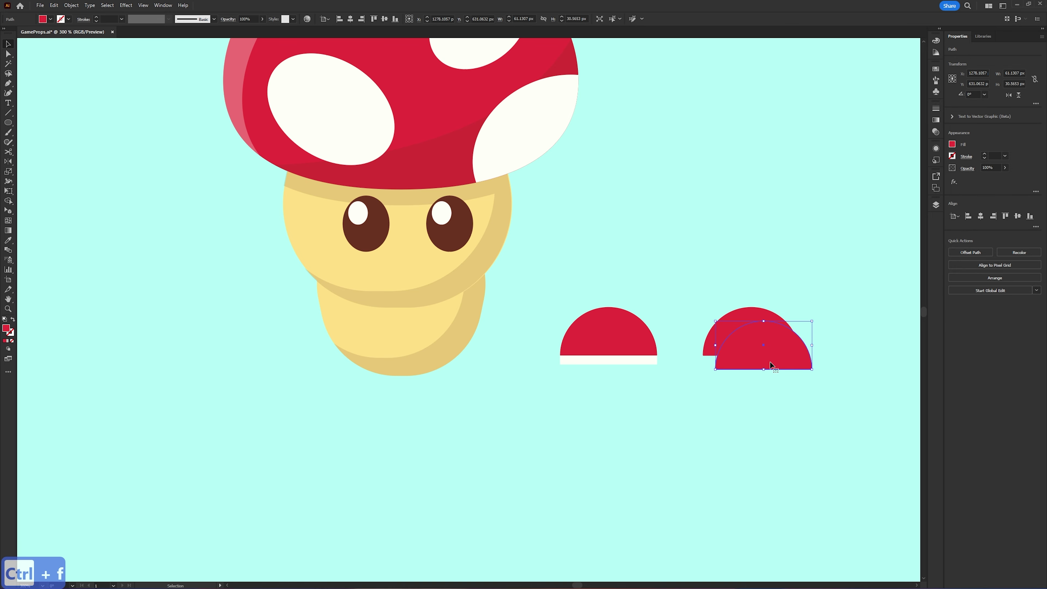
click(828, 401)
click(782, 365)
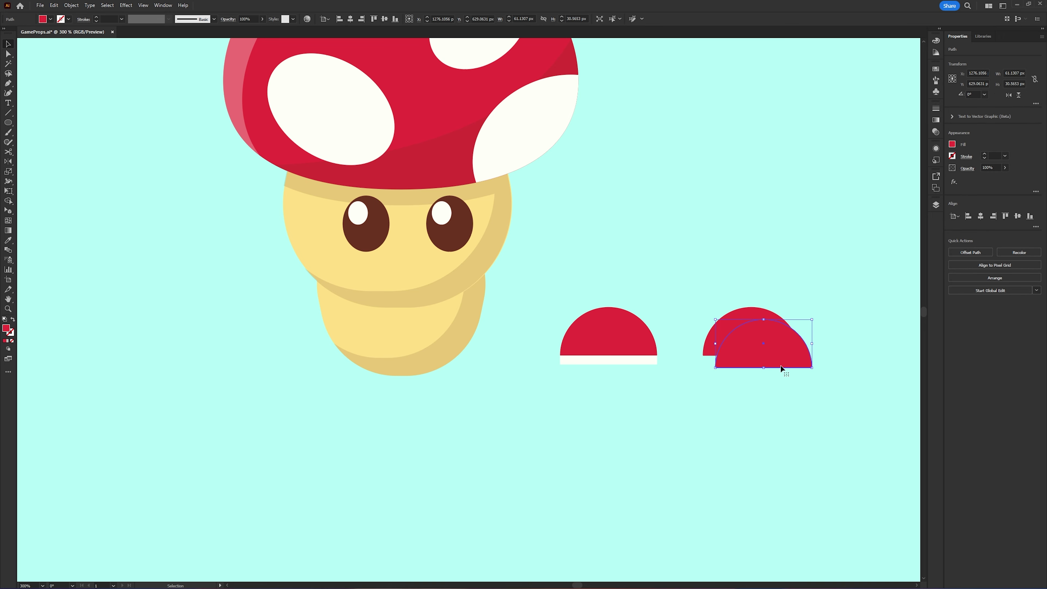
key(Right)
key(Down)
- Divide the two overlapping half circles, ungroup them and delete the excess pieces, keeping only the upper crescent
drag(799, 364, 733, 266)
key(ctrl+z)
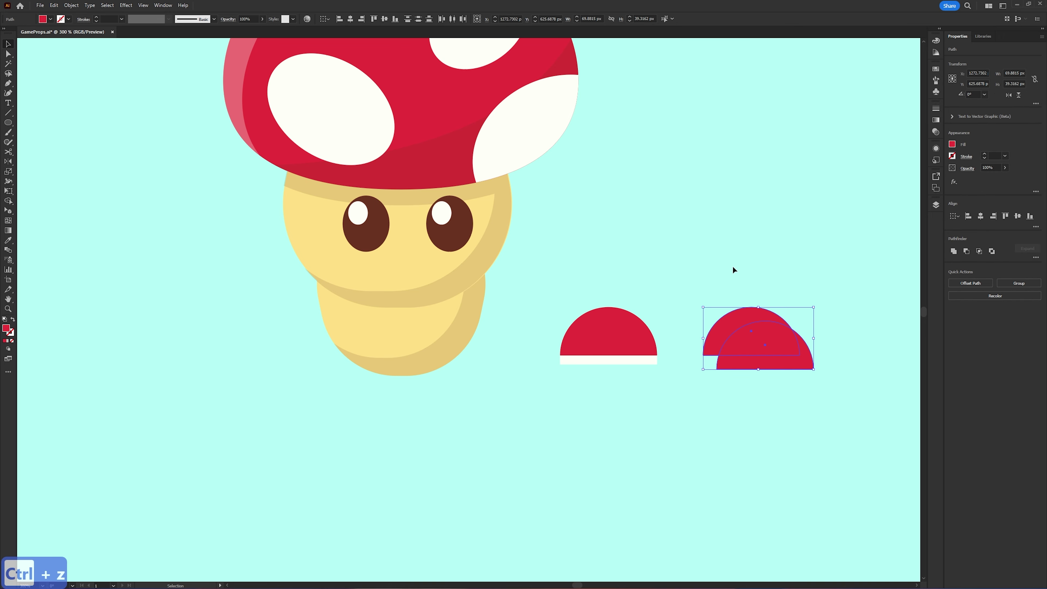
click(1035, 258)
right_click(751, 339)
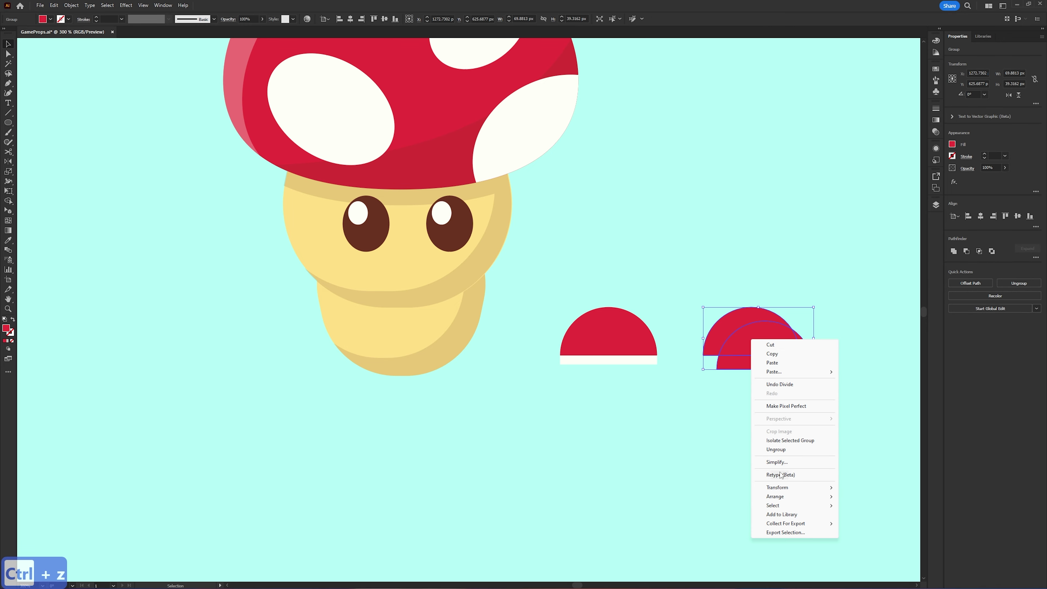
click(781, 451)
click(765, 368)
key(Delete)
click(762, 343)
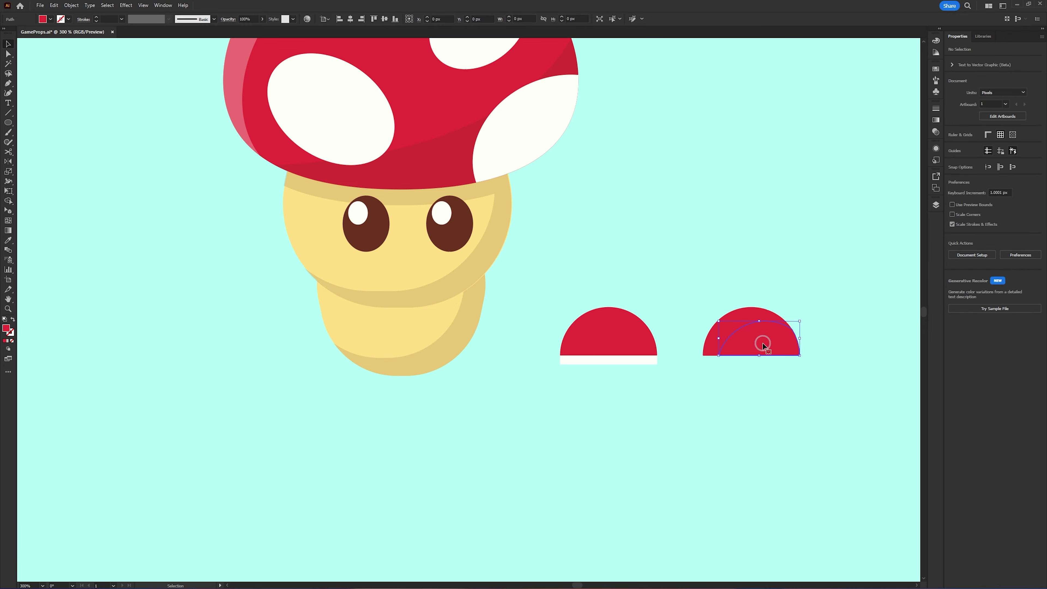
key(Delete)
- Move the crescent onto the red half circle and fill it with the white of the cap's spot
drag(743, 322, 588, 315)
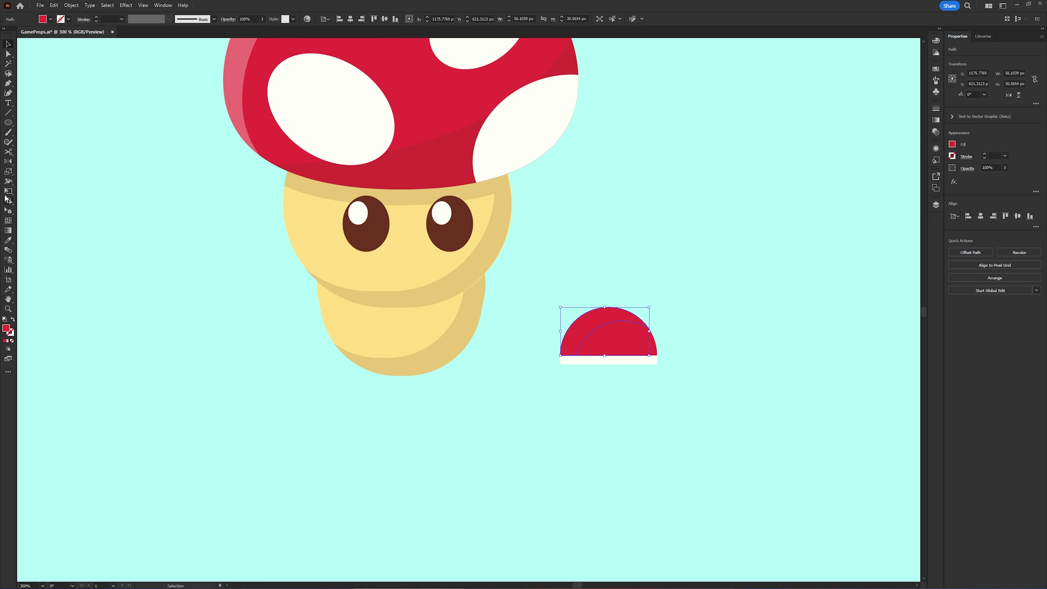
click(8, 240)
click(369, 117)
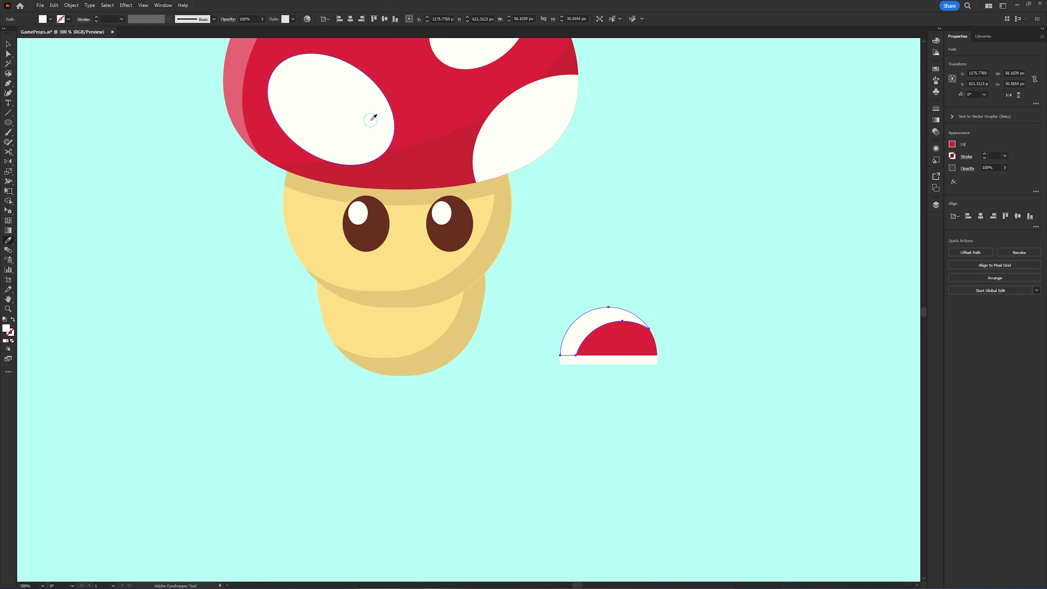
- Set the foot's crescent highlight to 30% opacity
text(16)
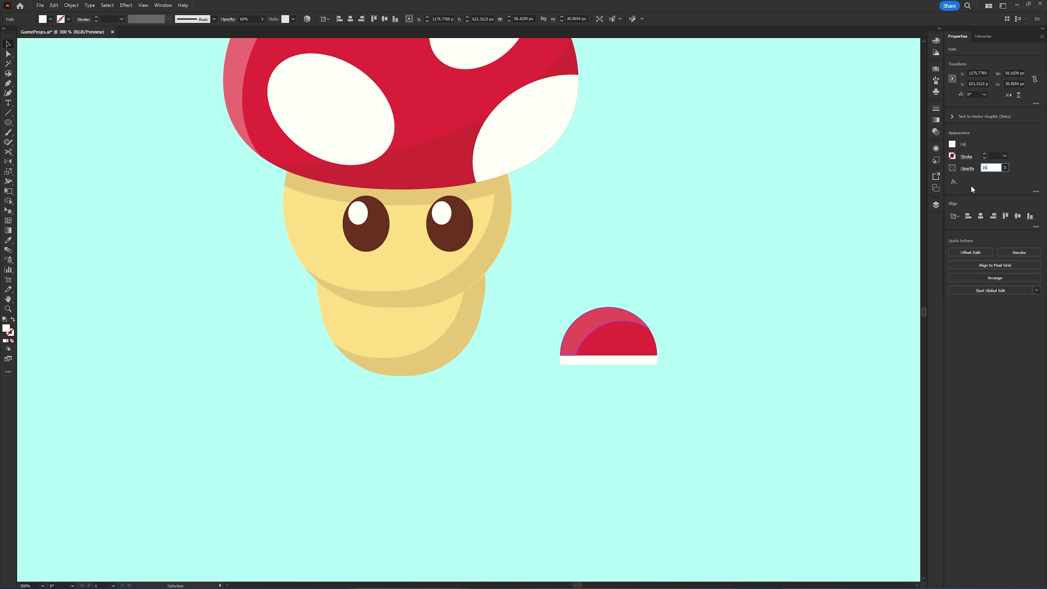
text(515)
click(765, 306)
click(606, 317)
click(987, 164)
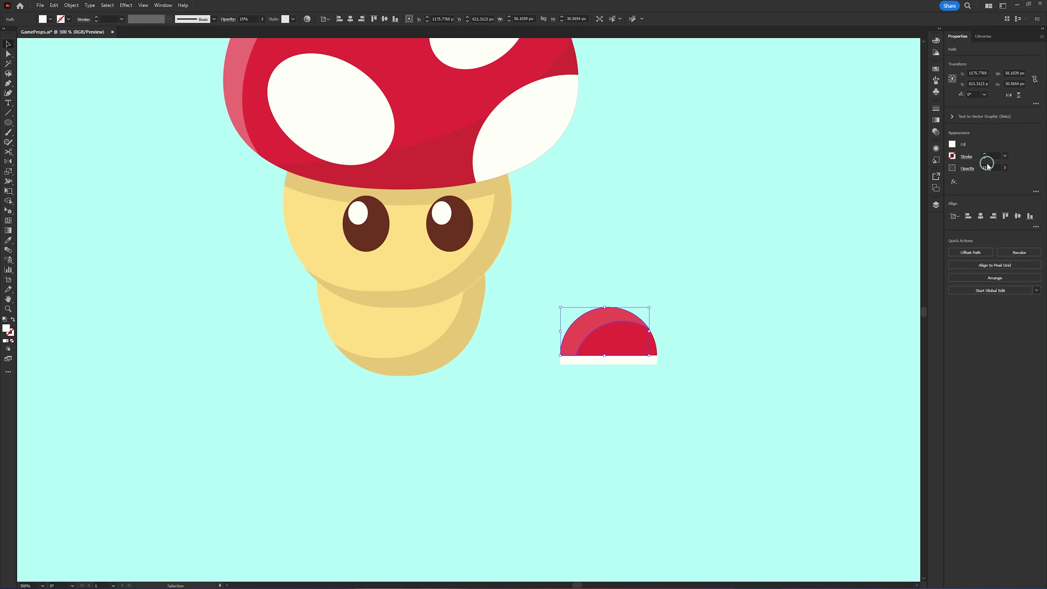
text(30)
key(Return)
click(824, 304)
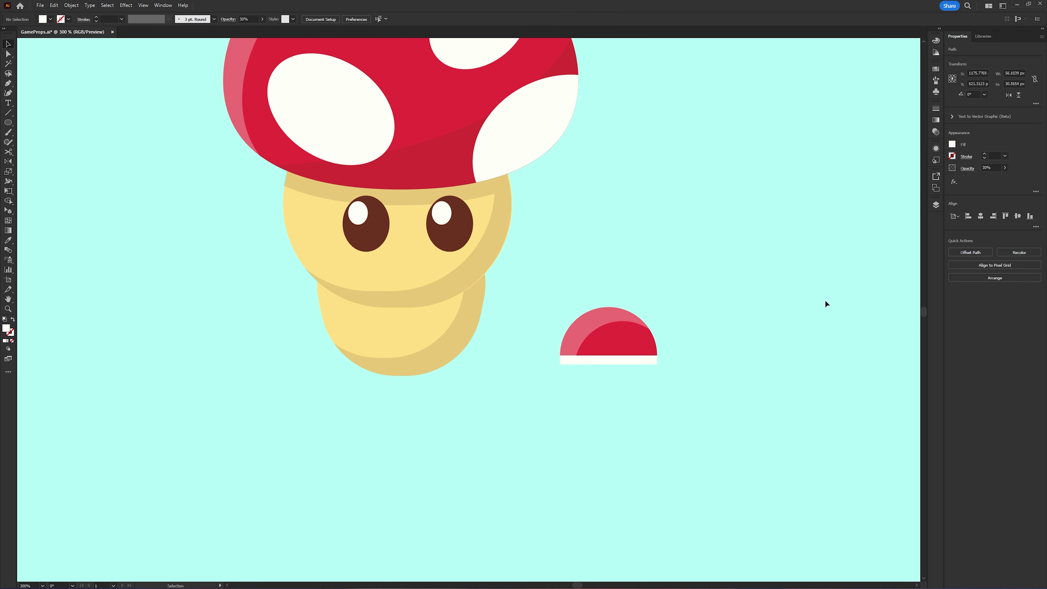
- Group the red half circle, crescent highlight and white strip into one foot
drag(569, 363, 550, 336)
key(ctrl+g)
click(580, 428)
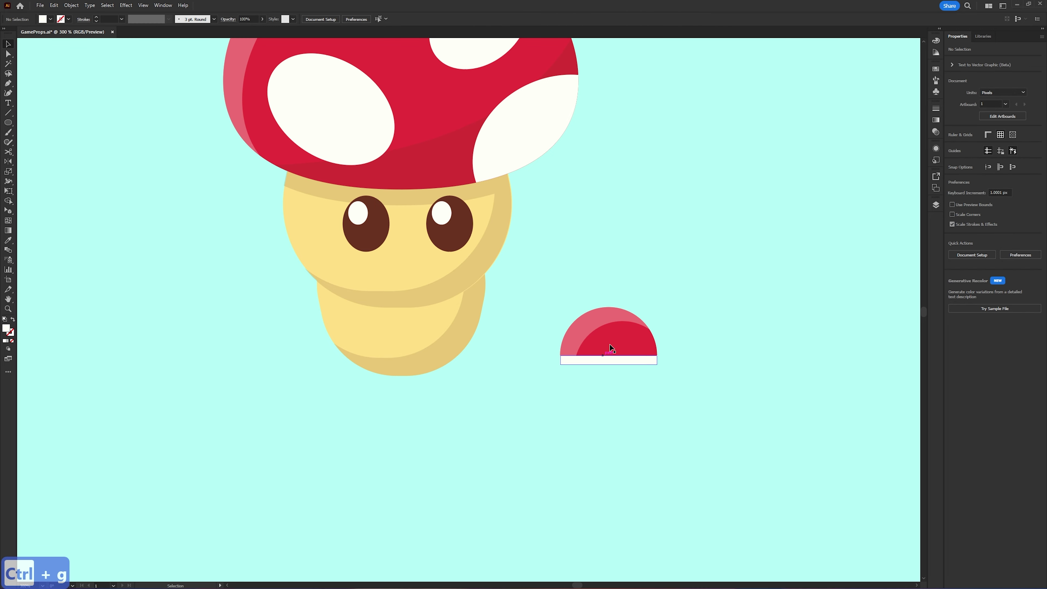
- Place the foot under the mushroom's body and add a copy beside it as the second foot
drag(619, 353, 344, 395)
scroll(572, 362, down, 3)
drag(497, 371, 552, 370)
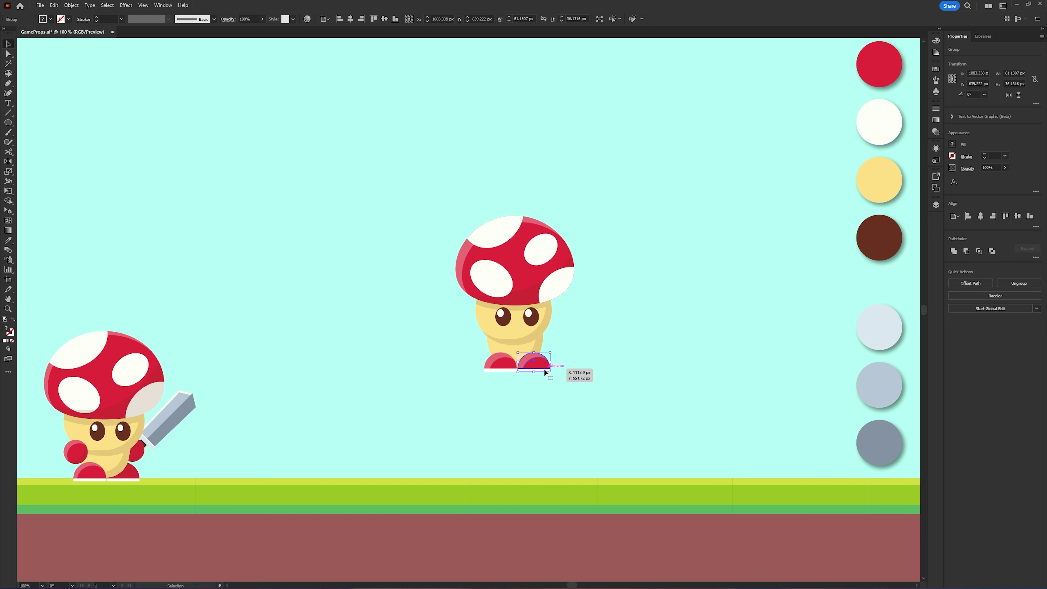
- Send the second foot behind the mushroom's body
right_click(538, 366)
mouse_move(585, 524)
click(651, 550)
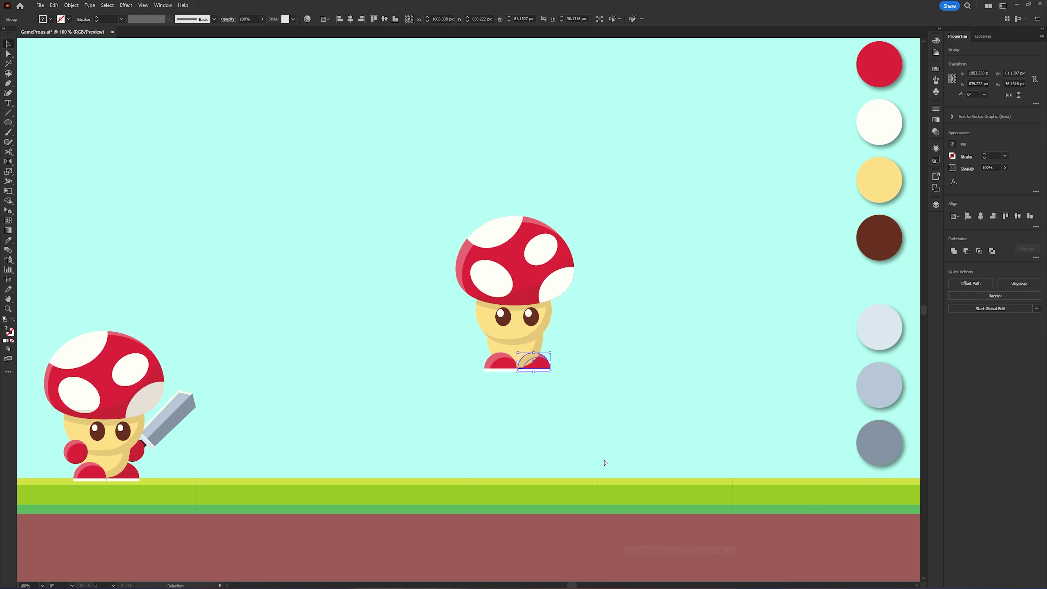
key(ctrl+g)
click(580, 409)
- Draw a 45 px circle beside the body for a hand and fill it with the cap's red
click(8, 124)
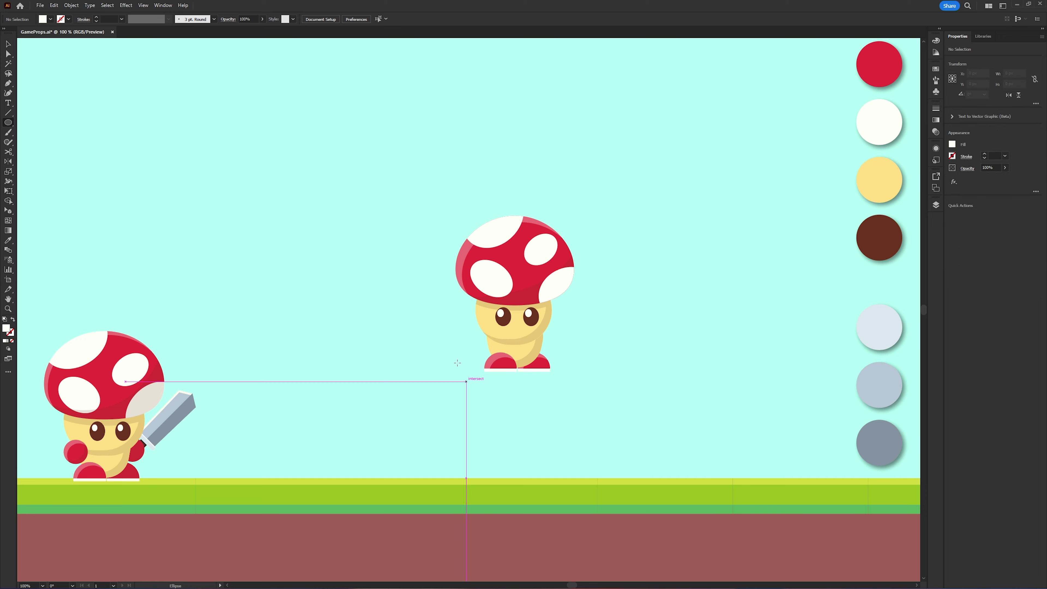
drag(462, 341, 473, 345)
key(i)
click(521, 275)
key(v)
click(438, 384)
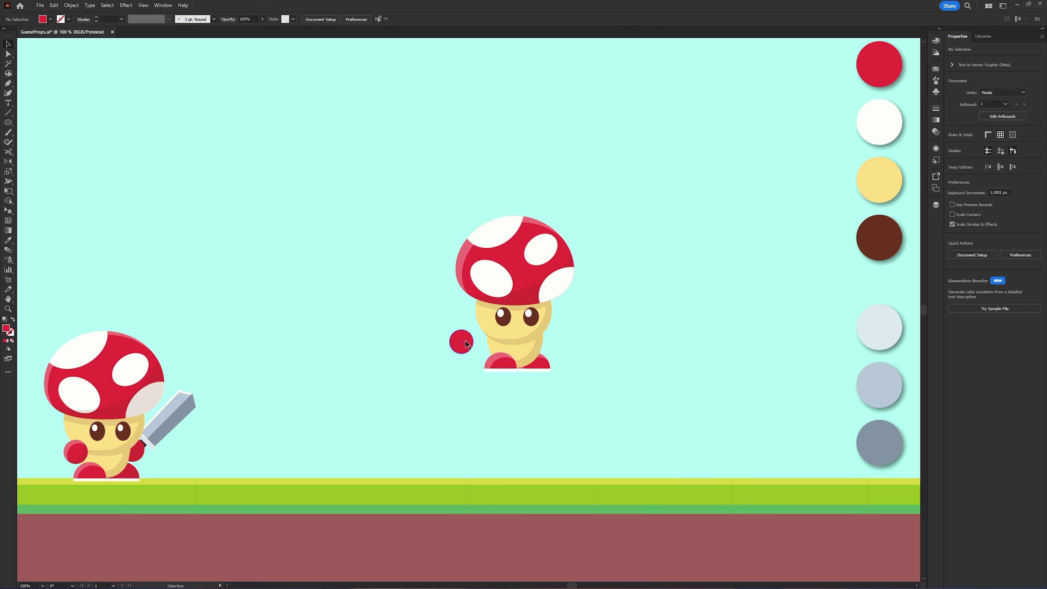
- Paste a copy of the hand circle in front and offset it slightly diagonally downward
scroll(466, 345, up, 2)
click(461, 346)
key(ctrl+c)
key(ctrl+f)
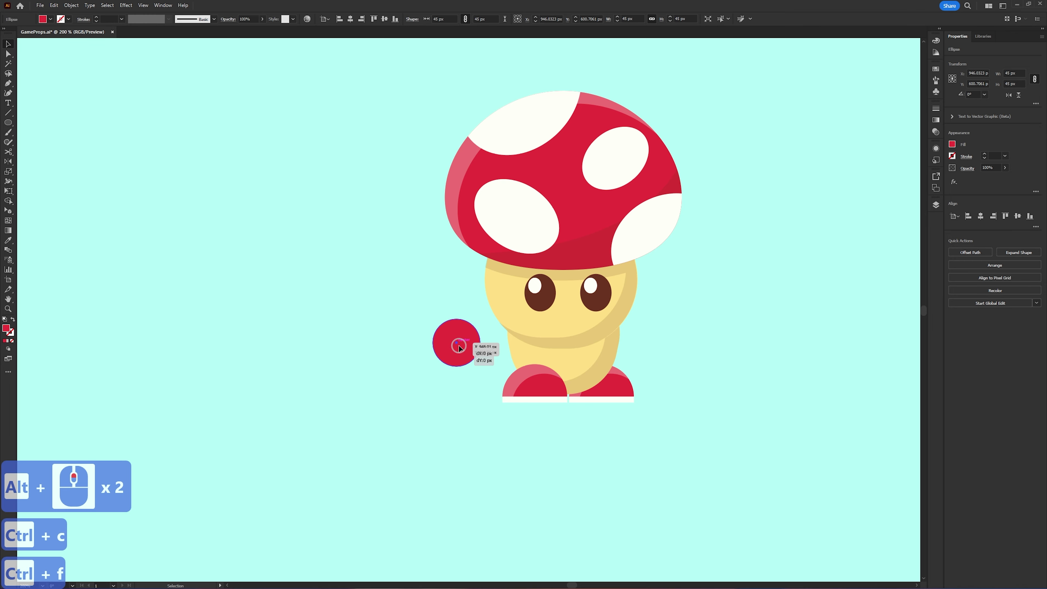
drag(459, 347, 459, 352)
click(463, 386)
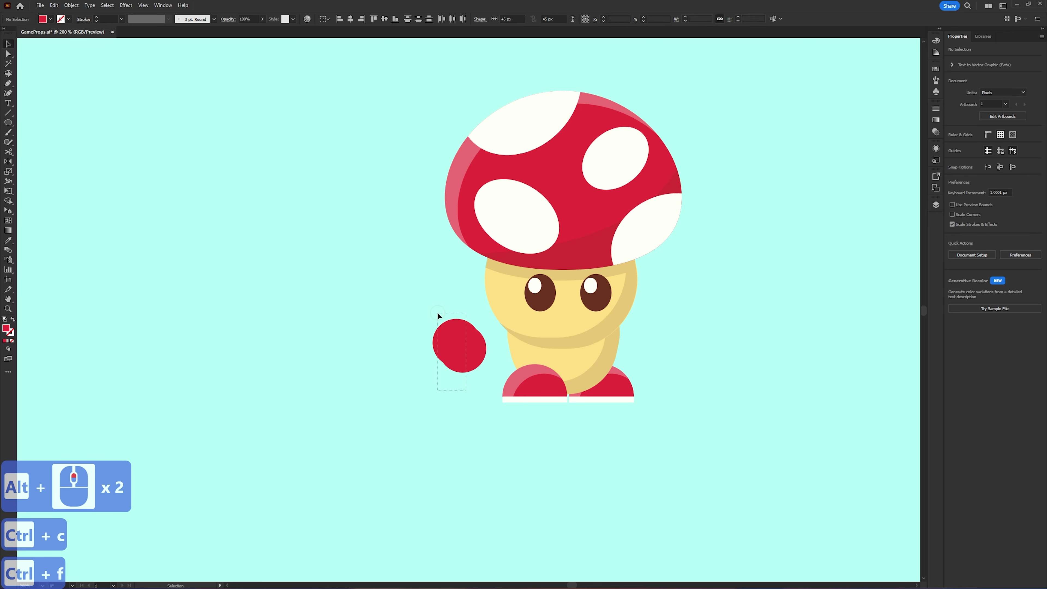
- Divide the two overlapping circles, ungroup them and remove the excess pieces, keeping a crescent over the full hand circle
drag(437, 313, 454, 327)
click(1036, 258)
click(954, 302)
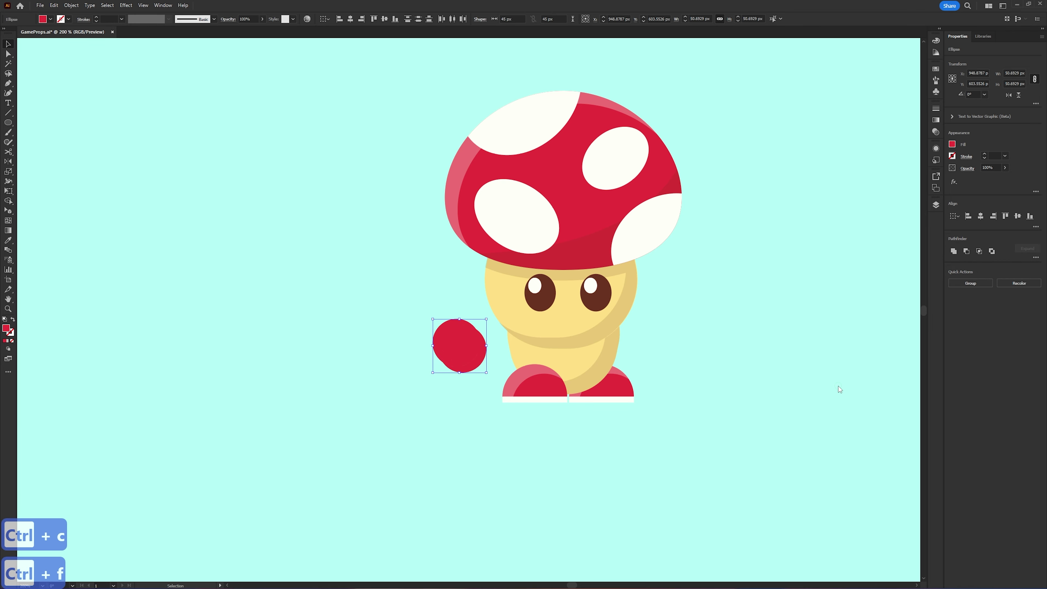
click(840, 389)
right_click(443, 337)
click(469, 447)
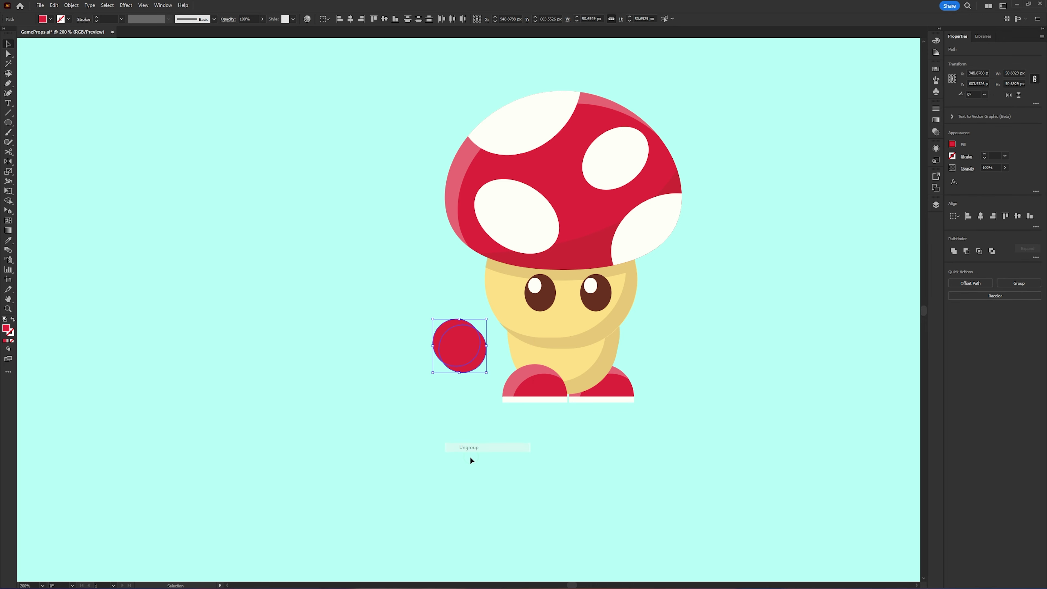
click(468, 369)
key(ctrl+z)
key(ctrl+f)
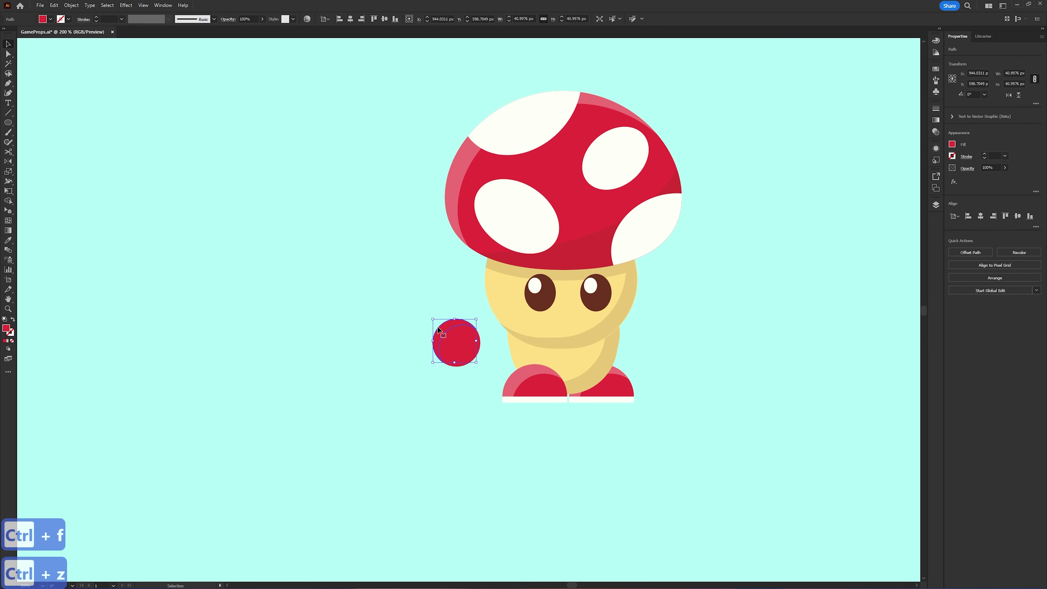
- Apply the cap highlight's translucent white to the hand's crescent with the Eyedropper
click(457, 179)
key(v)
click(402, 347)
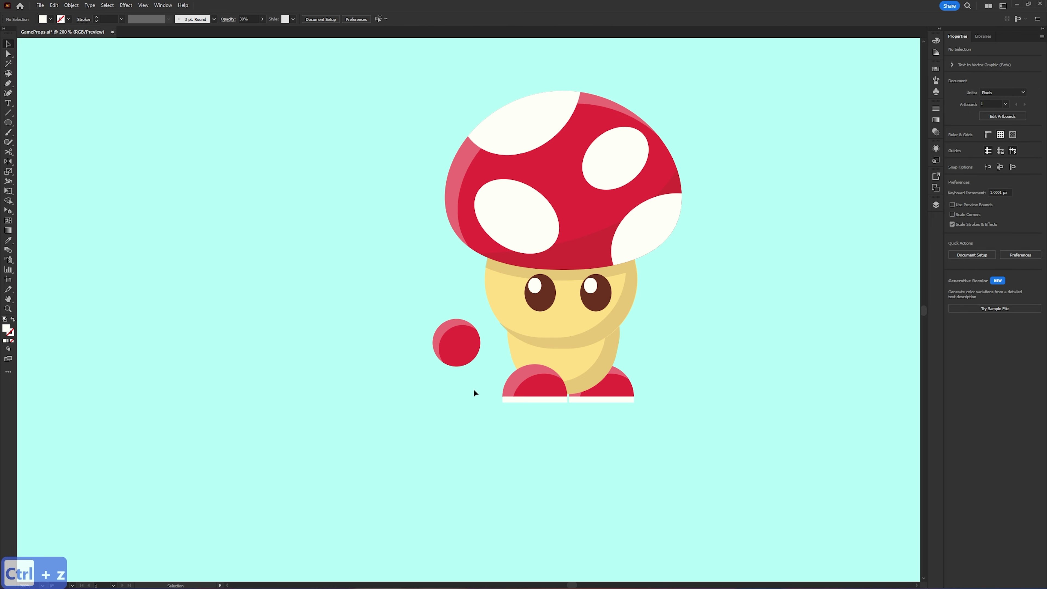
- Paste a copy of the hand in front, rotate it 180° and delete its red circle, keeping the opposite crescent
drag(478, 388, 416, 301)
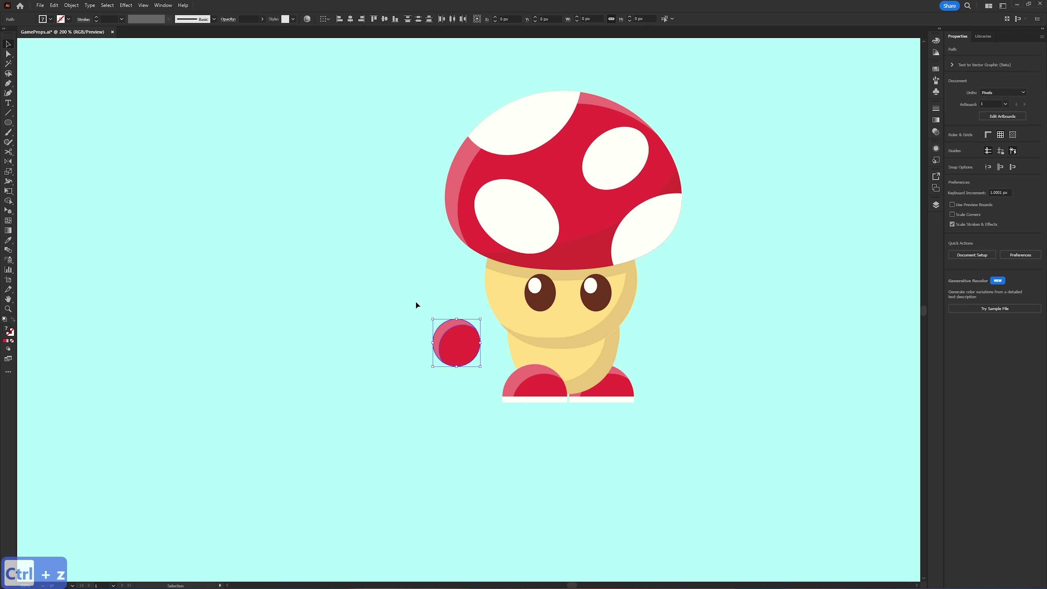
key(ctrl+c)
key(ctrl+f)
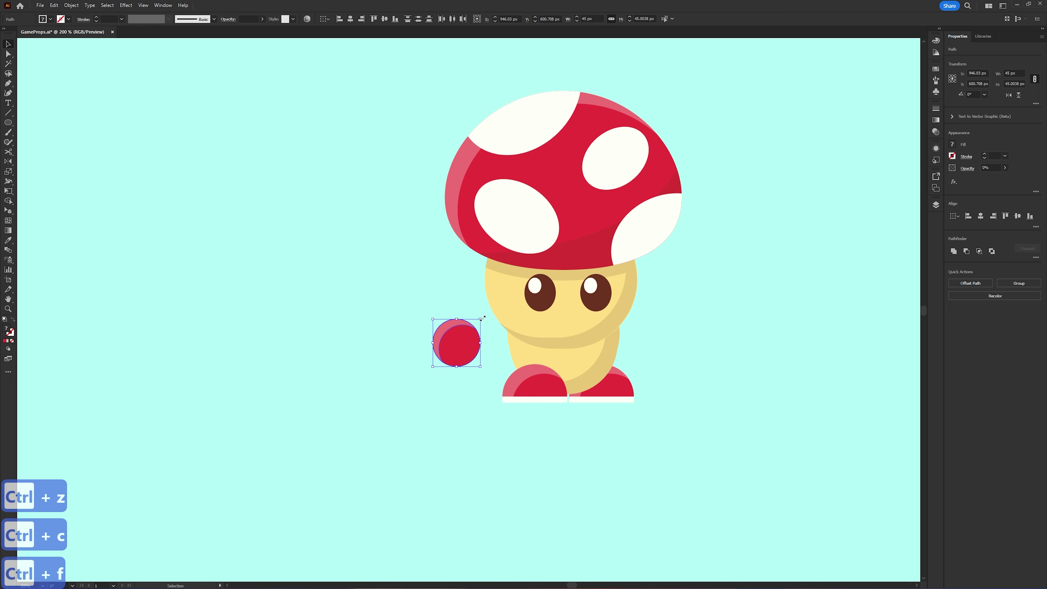
drag(483, 318, 432, 373)
click(450, 381)
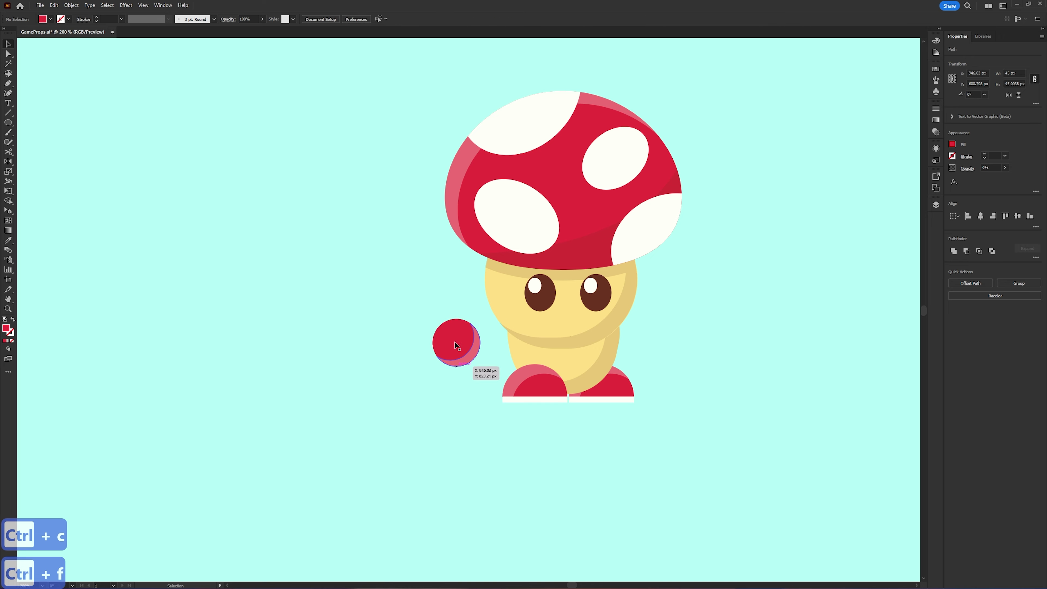
click(455, 343)
key(Delete)
- Apply the body shadow's translucent brown to the hand's lower crescent with the Eyedropper
click(474, 354)
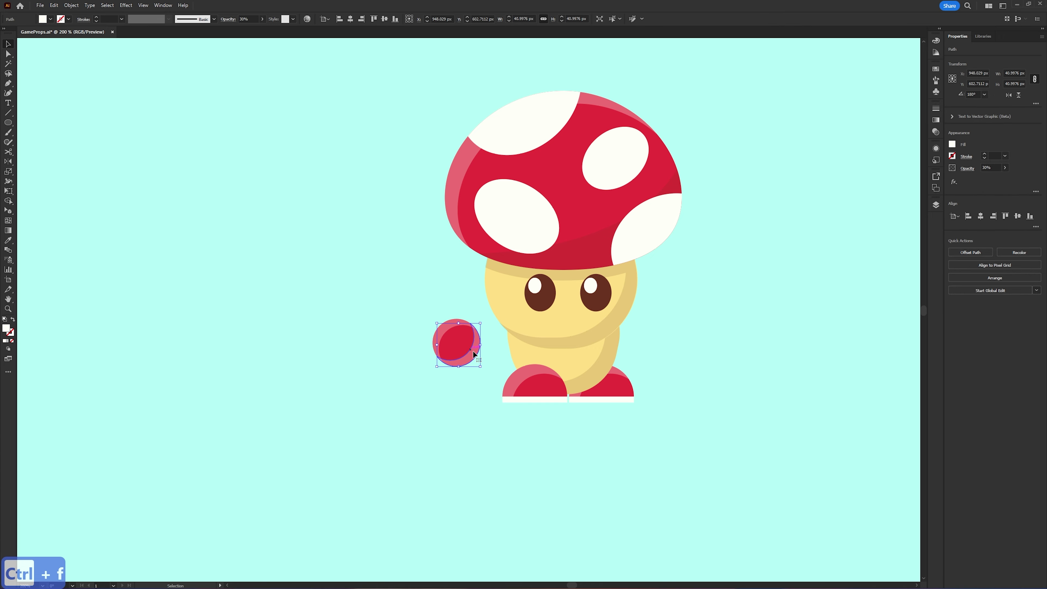
click(6, 241)
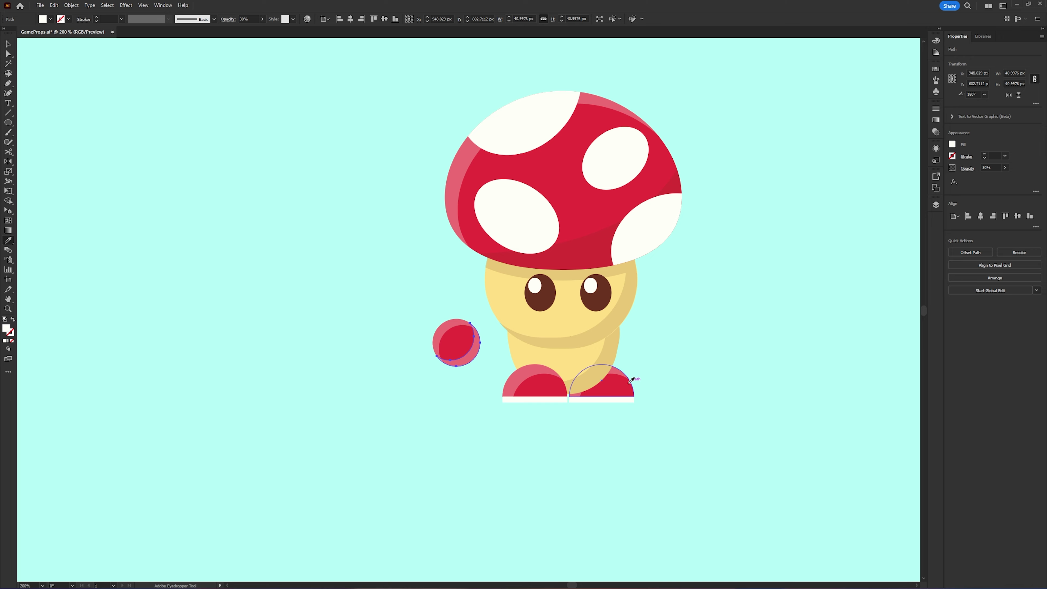
click(616, 341)
key(v)
click(666, 345)
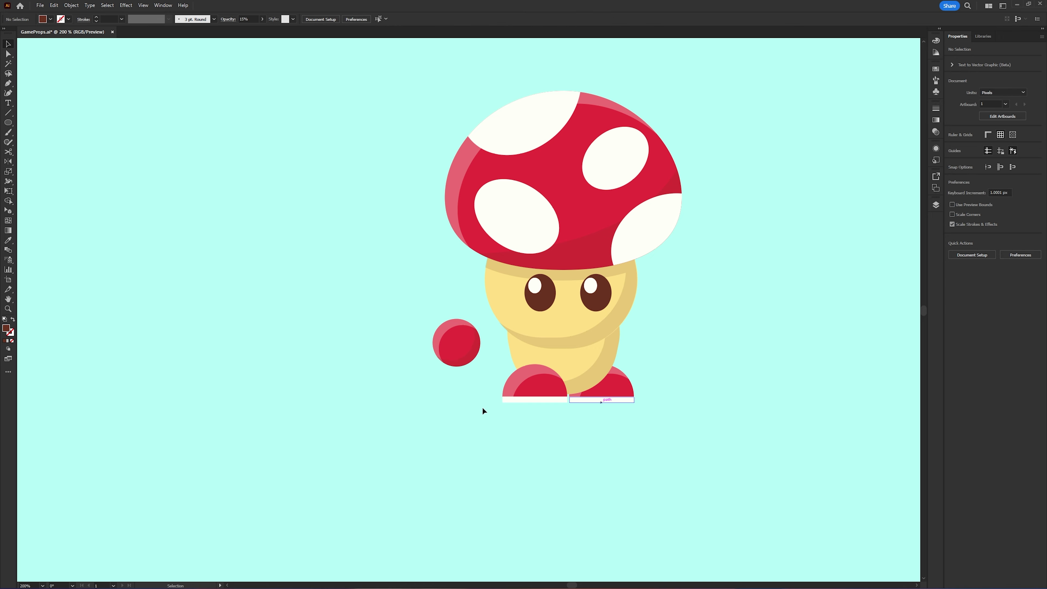
- Group the hand's circle with its highlight and shadow crescents
drag(474, 395, 405, 307)
key(ctrl+g)
click(469, 386)
- Position the hand and a duplicate of it on opposite sides of the mushroom's body
drag(468, 355, 671, 343)
scroll(567, 320, up, 1)
click(753, 363)
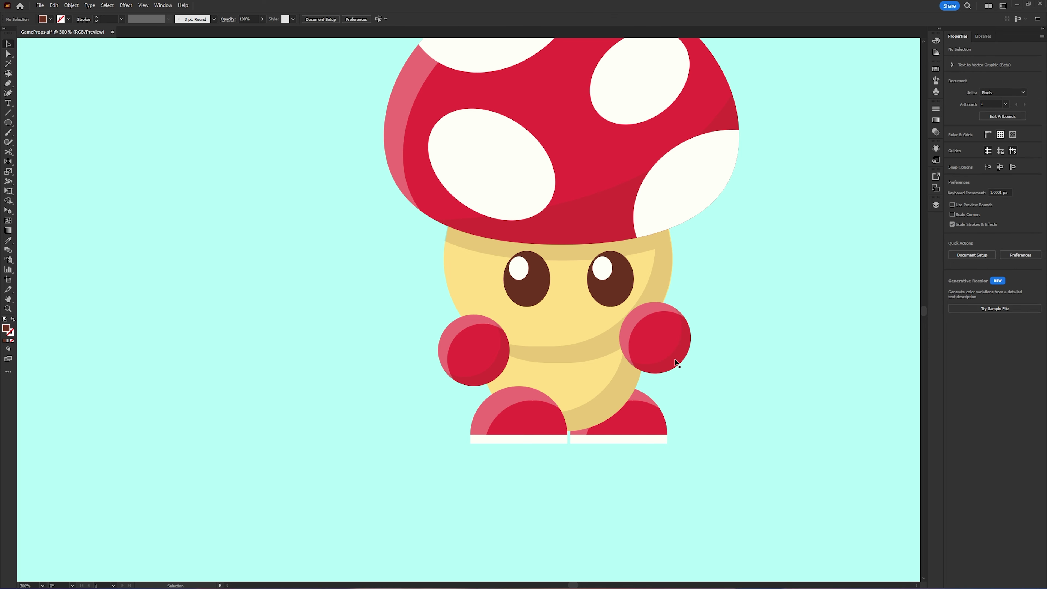
- Send the hand on the body's shaded side behind all the other mushroom shapes
right_click(661, 349)
mouse_move(702, 506)
click(779, 533)
click(720, 415)
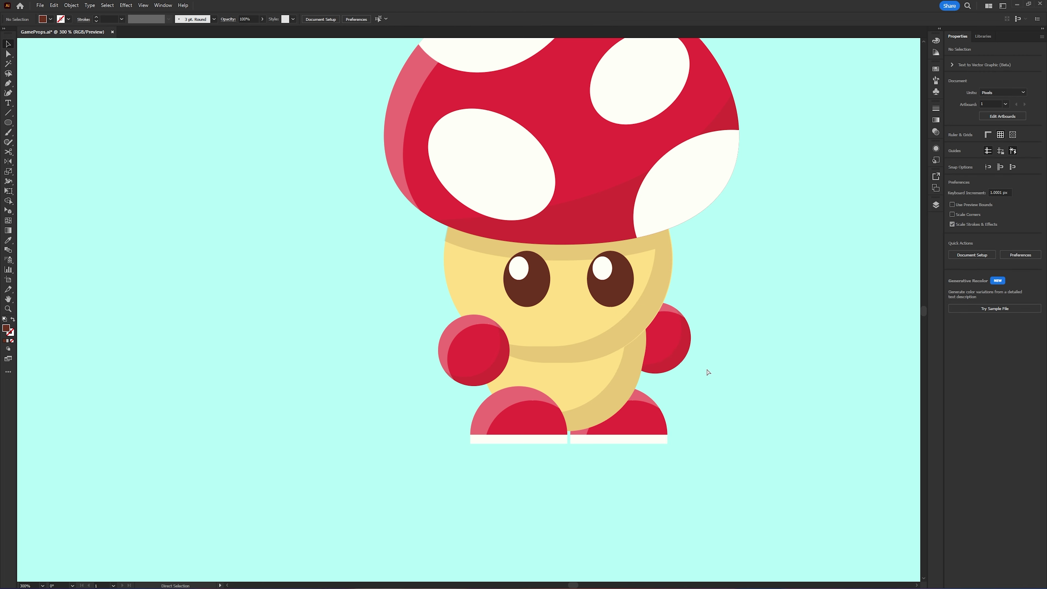
key(ctrl+1)
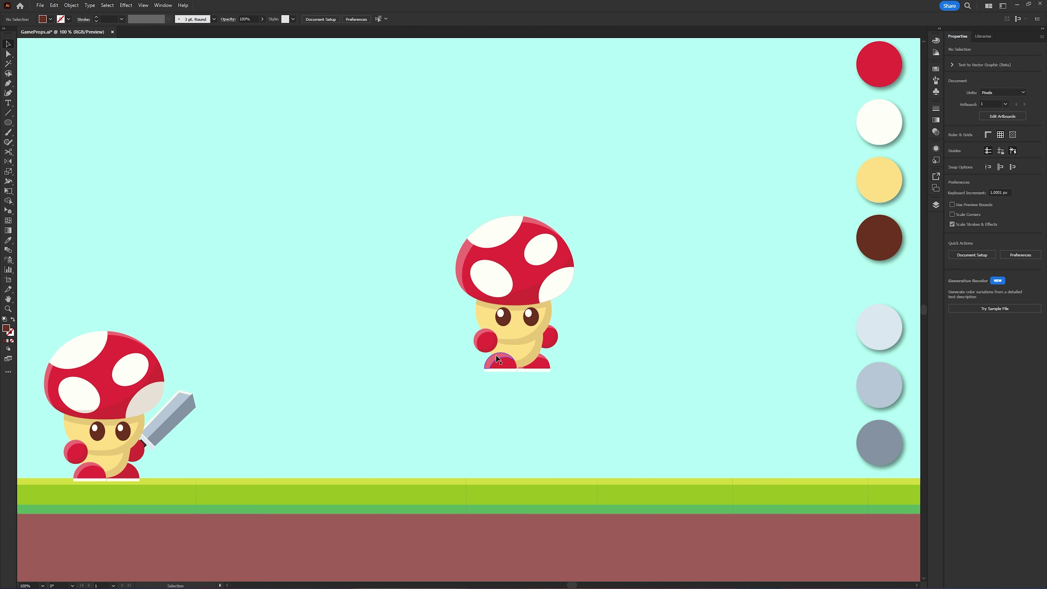
- Delete the highlight and shadow crescents from the rear hand's group, keeping only its red circle
double_click(556, 341)
key(Delete)
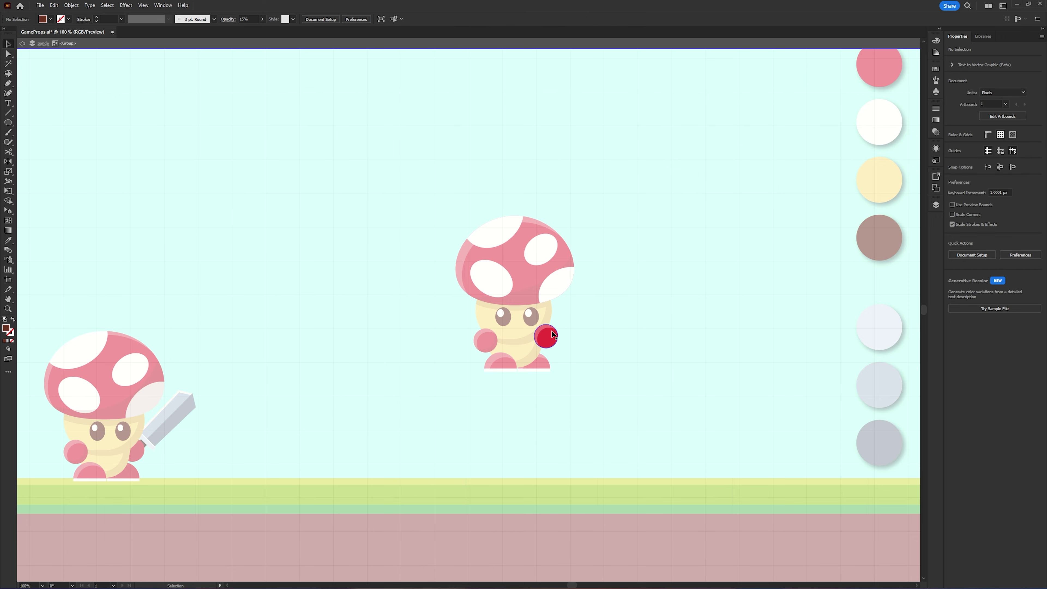
click(553, 329)
key(Delete)
double_click(572, 341)
click(554, 343)
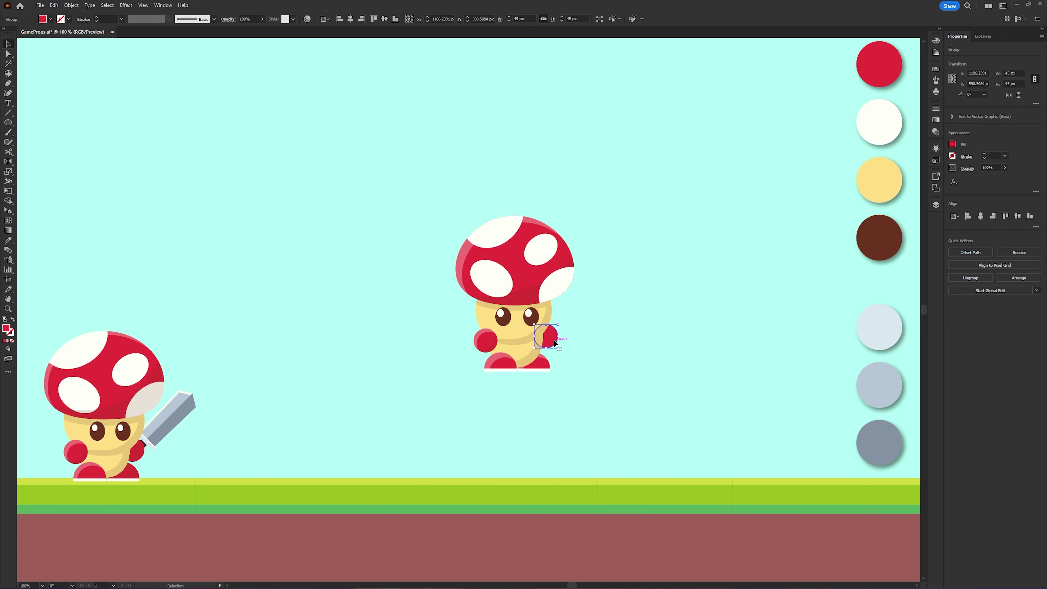
- Paste a copy of the rear hand's circle in front and apply the body shadow's translucent brown with the Eyedropper
key(ctrl+c)
key(ctrl+f)
key(i)
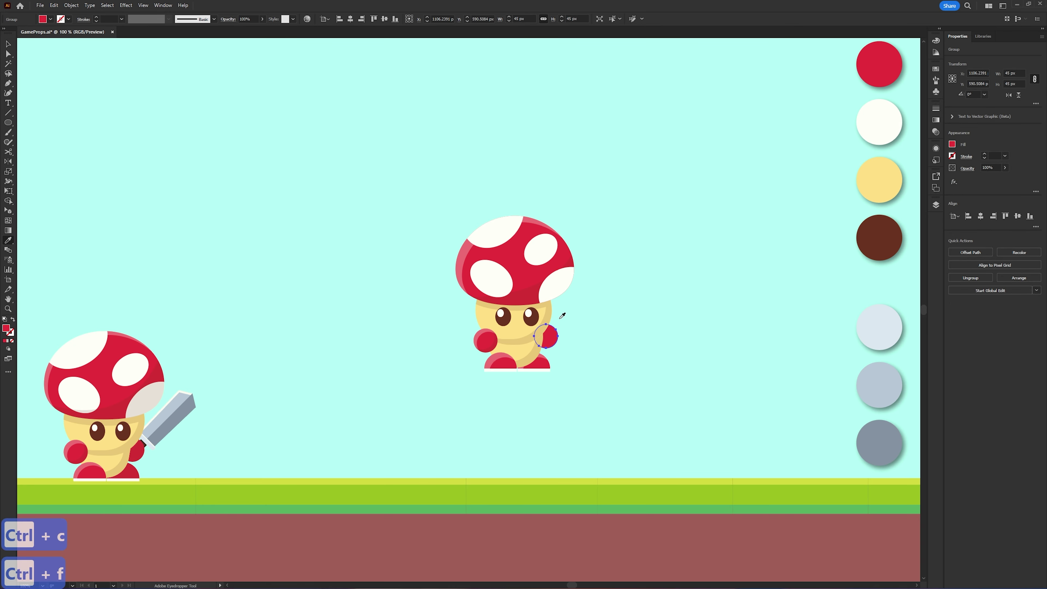
click(549, 311)
key(v)
click(572, 334)
drag(556, 341, 577, 342)
key(ctrl+z)
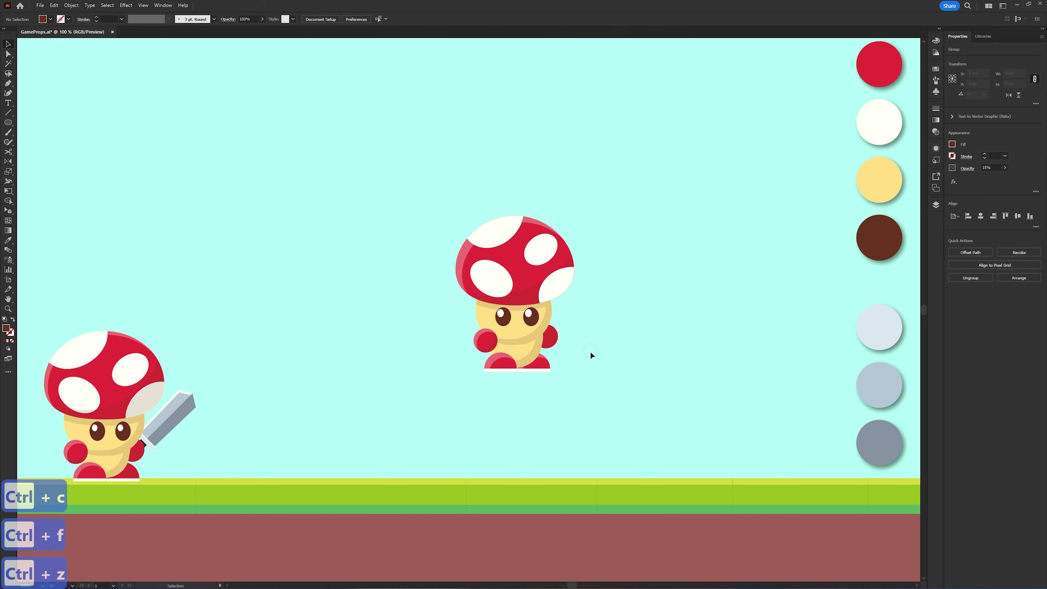
- Ungroup the rear foot into separate shapes and undo the trial move of its red shape
click(590, 351)
click(548, 364)
right_click(549, 364)
click(582, 475)
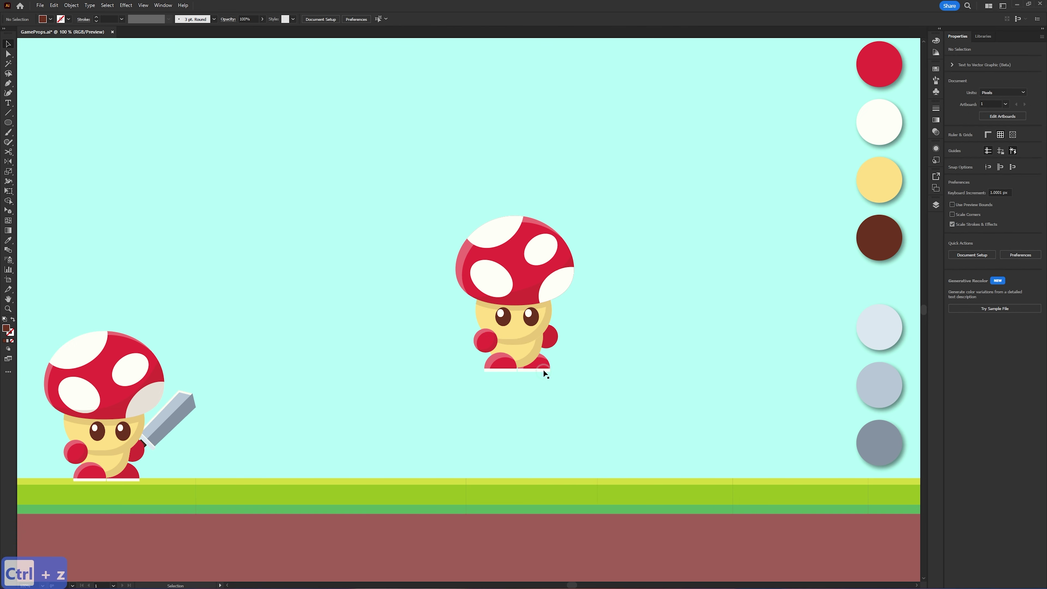
click(557, 367)
drag(545, 363, 566, 372)
key(ctrl+z)
key(ctrl+z)
- Paste a copy of the rear foot's red shape in front and apply the body shadow's translucent brown with the Eyedropper
key(ctrl+c)
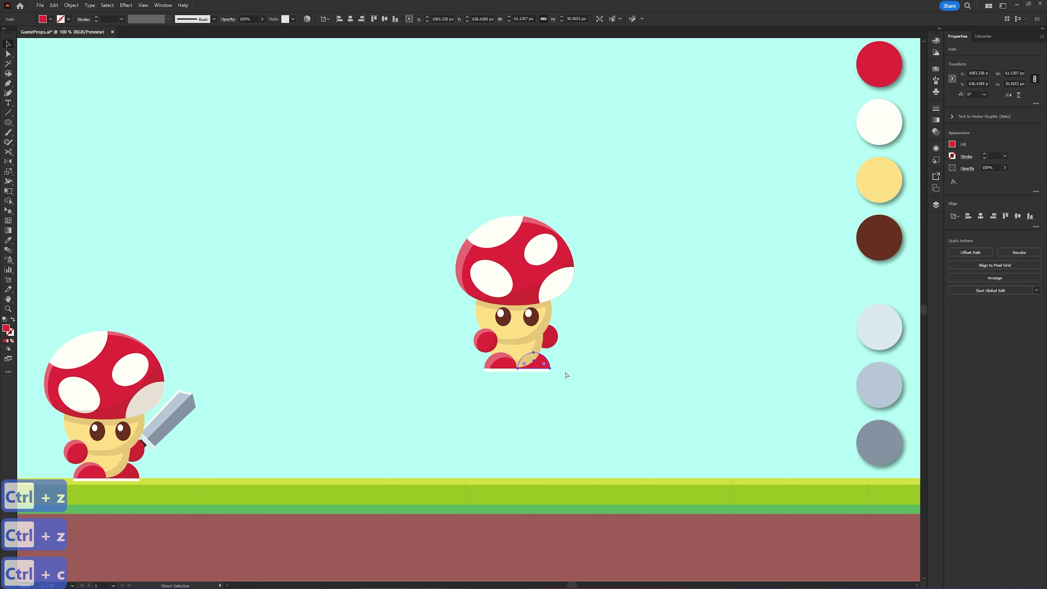
key(ctrl+f)
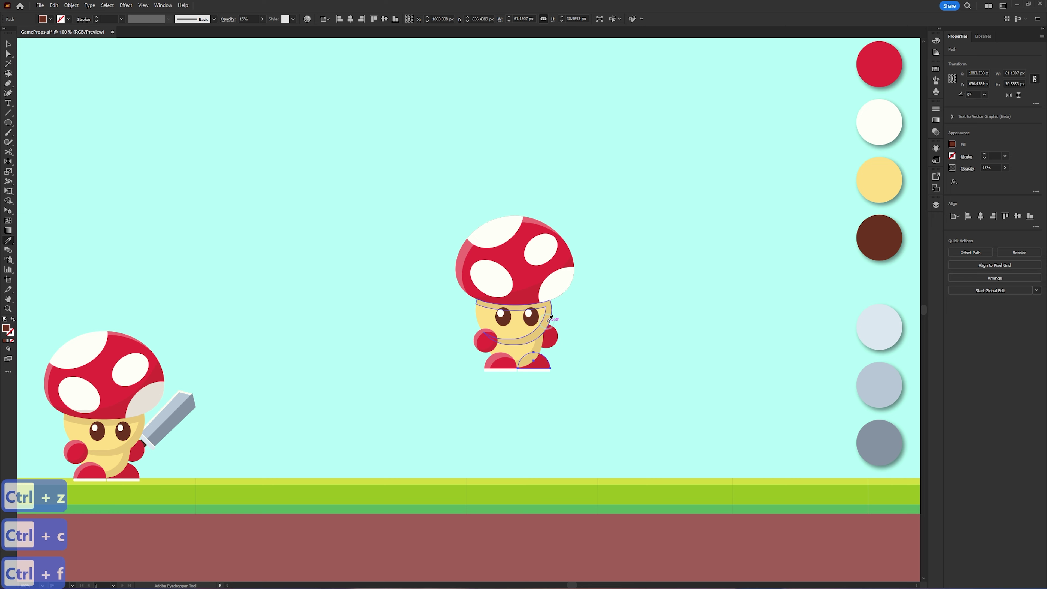
key(v)
click(603, 366)
drag(587, 381, 432, 313)
click(564, 340)
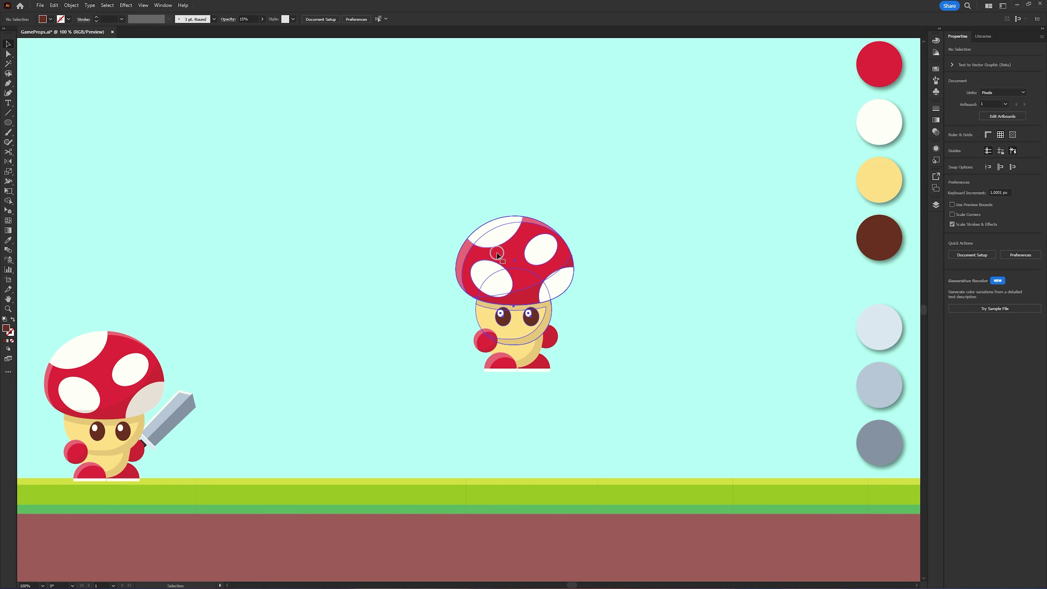
- Ungroup the mushroom's head and nudge the face, body, hands and feet slightly up under the cap
right_click(496, 252)
click(540, 365)
drag(602, 398, 457, 316)
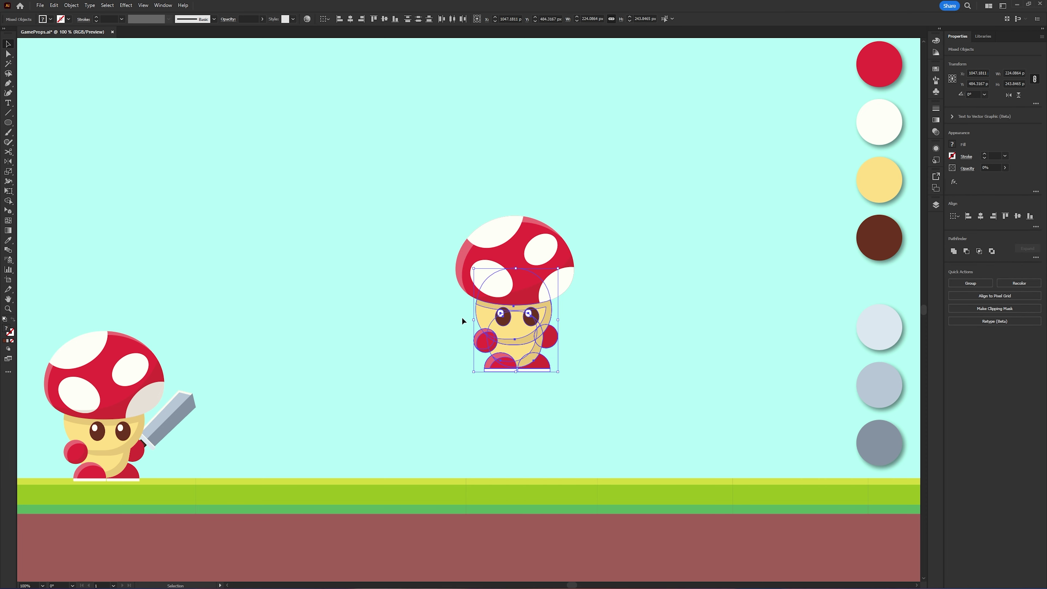
key(Up)
key(Up)
key(Up)
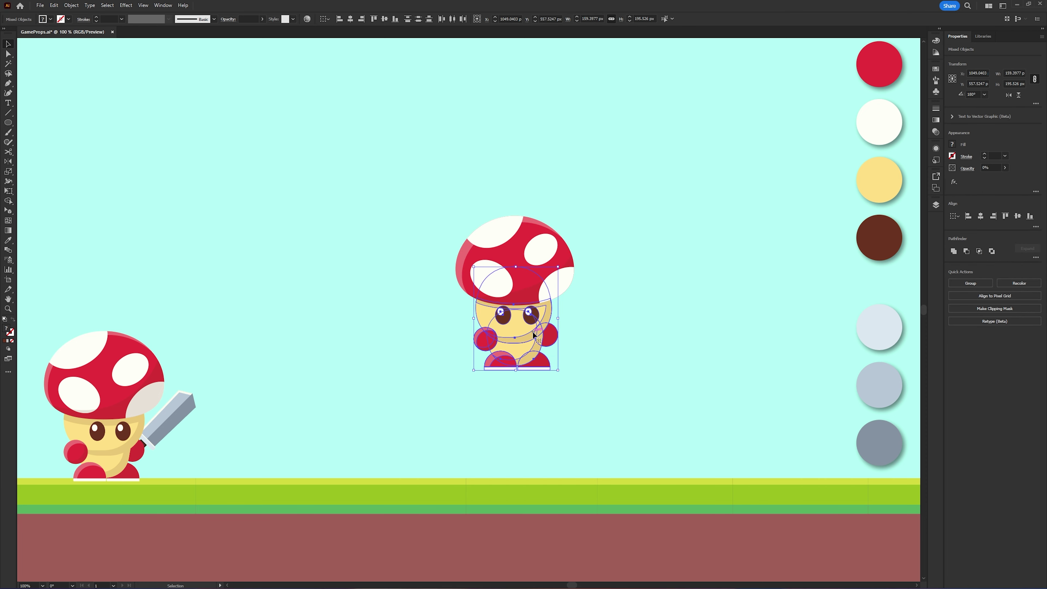
click(685, 406)
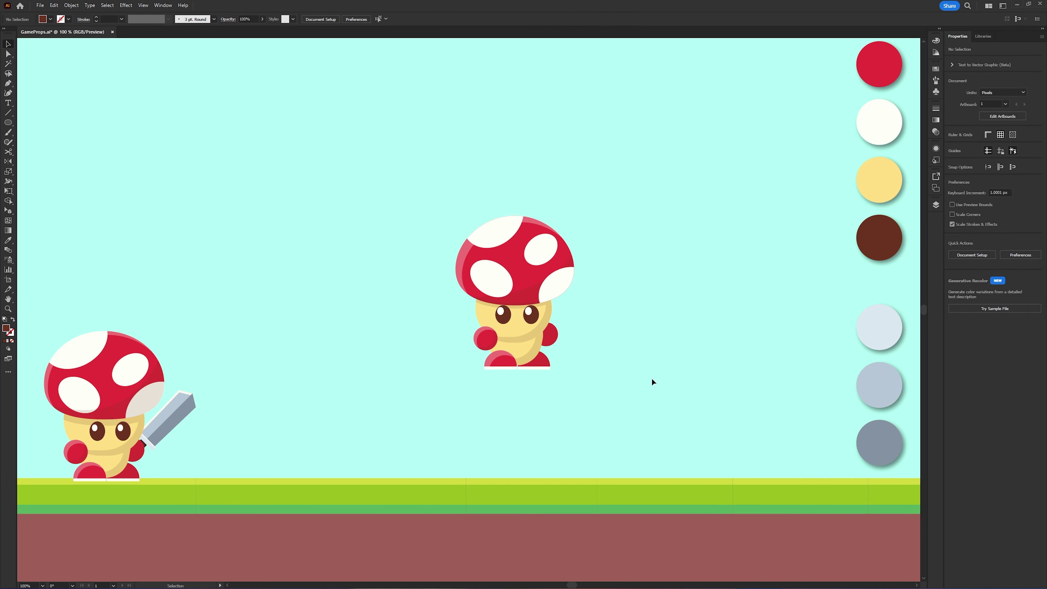
- Nudge the pair of eyes down 2 px on the mushroom's face
click(530, 315)
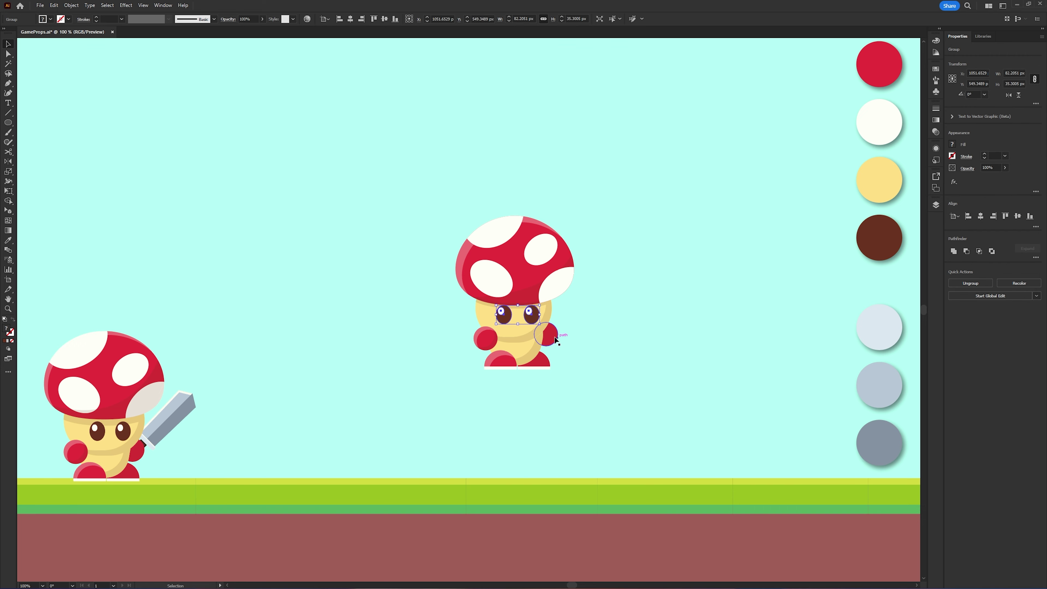
click(827, 367)
click(527, 324)
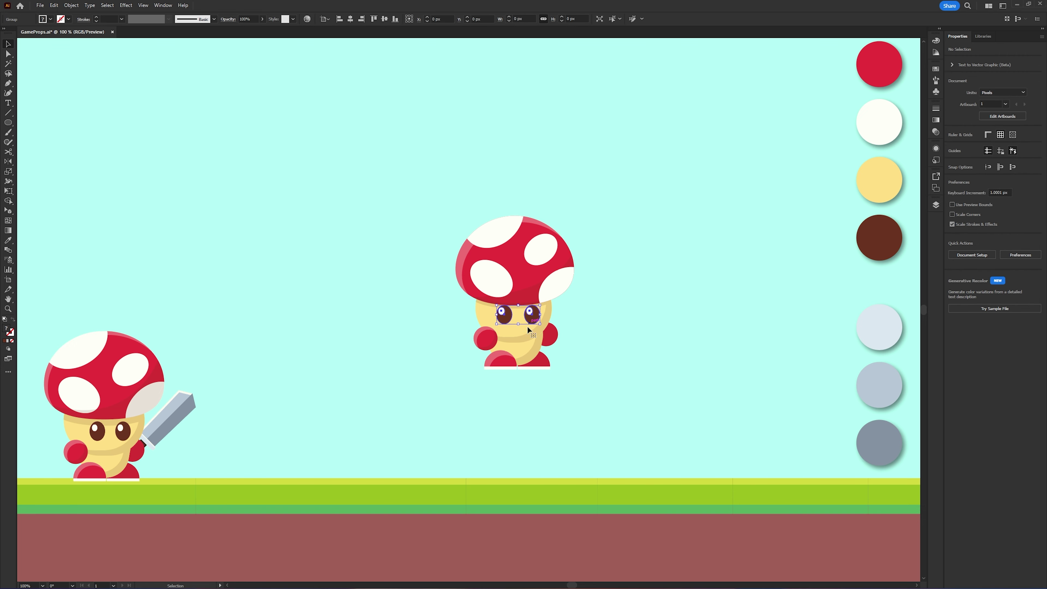
key(Down)
key(Down)
click(641, 354)
ctrl+click(508, 319)
key(ctrl+shift+a)
key(ctrl+z)
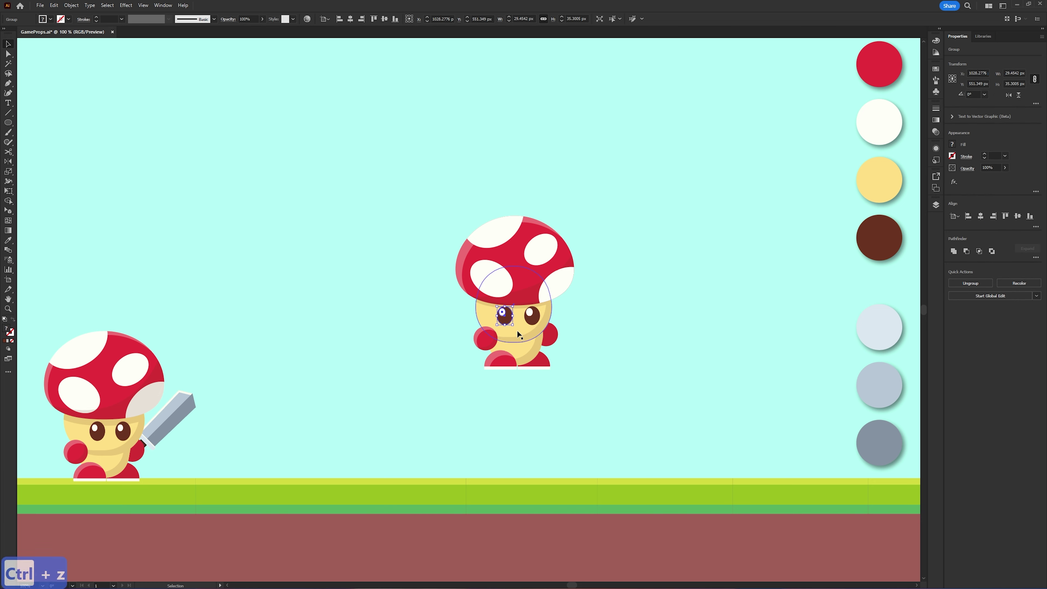
- Group all of the mushroom's shapes and move the whole character to the left
drag(617, 400, 319, 164)
key(ctrl+g)
click(623, 317)
drag(534, 312, 491, 312)
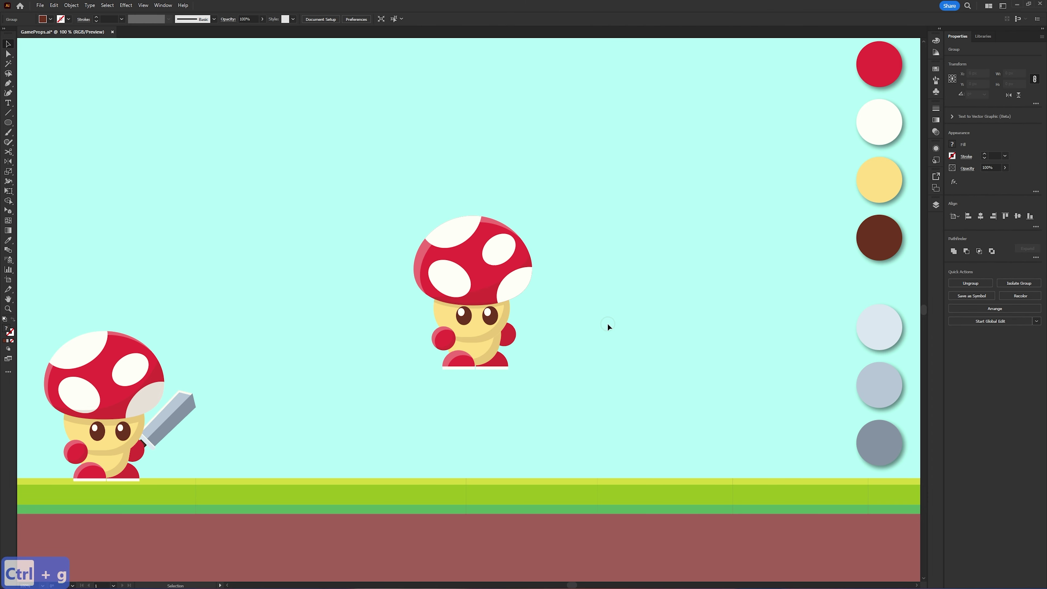
click(589, 313)
- Draw a tall brown rectangle about 47 × 123 px beside the mushroom as the sword's blade
click(10, 124)
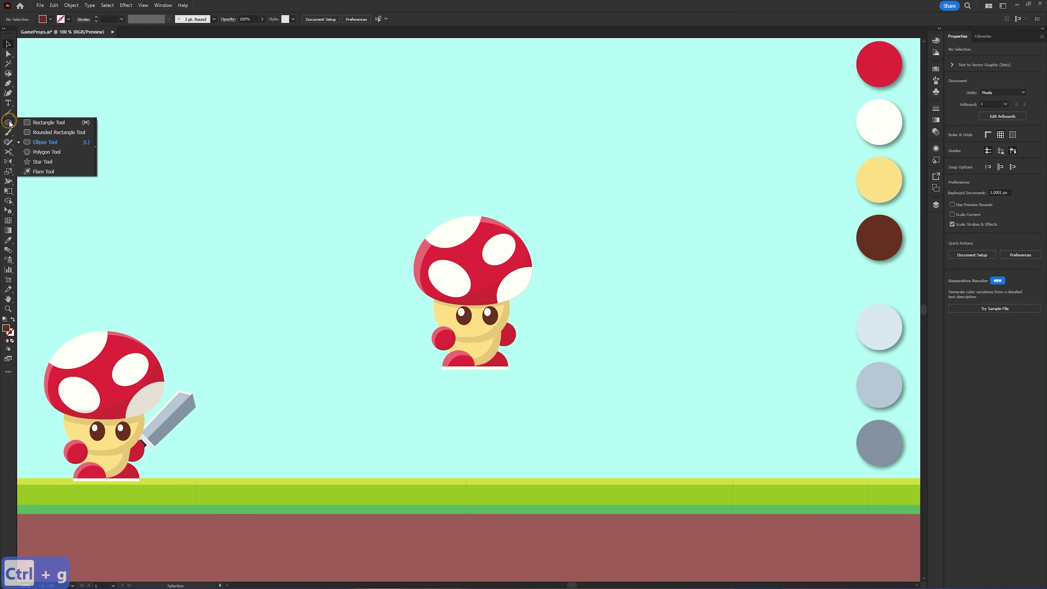
click(50, 124)
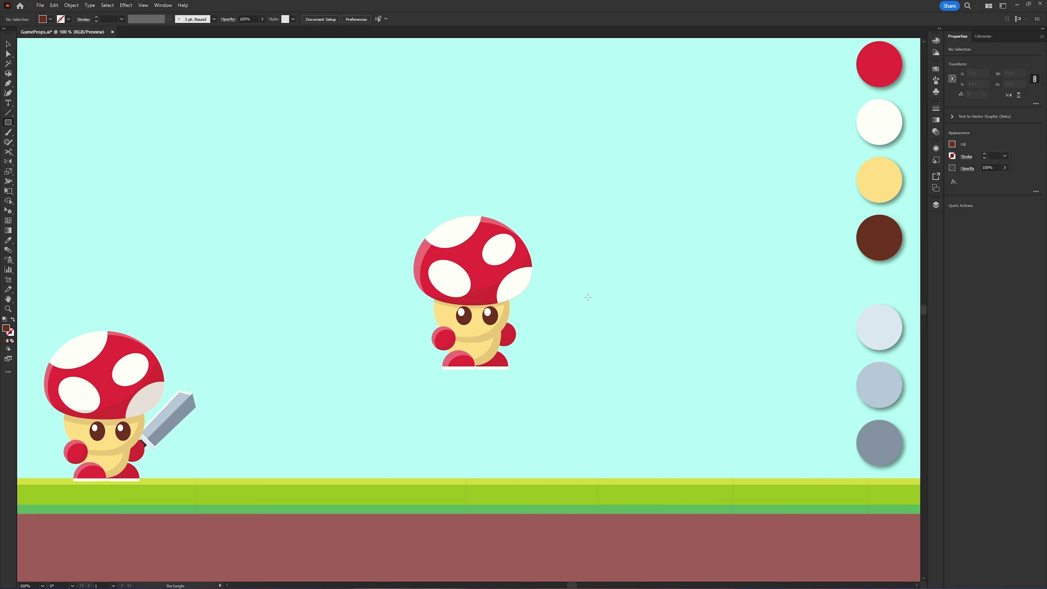
mouse_move(573, 312)
mouse_down()
mouse_move(602, 322)
mouse_move(597, 377)
mouse_move(584, 323)
mouse_up()
key(v)
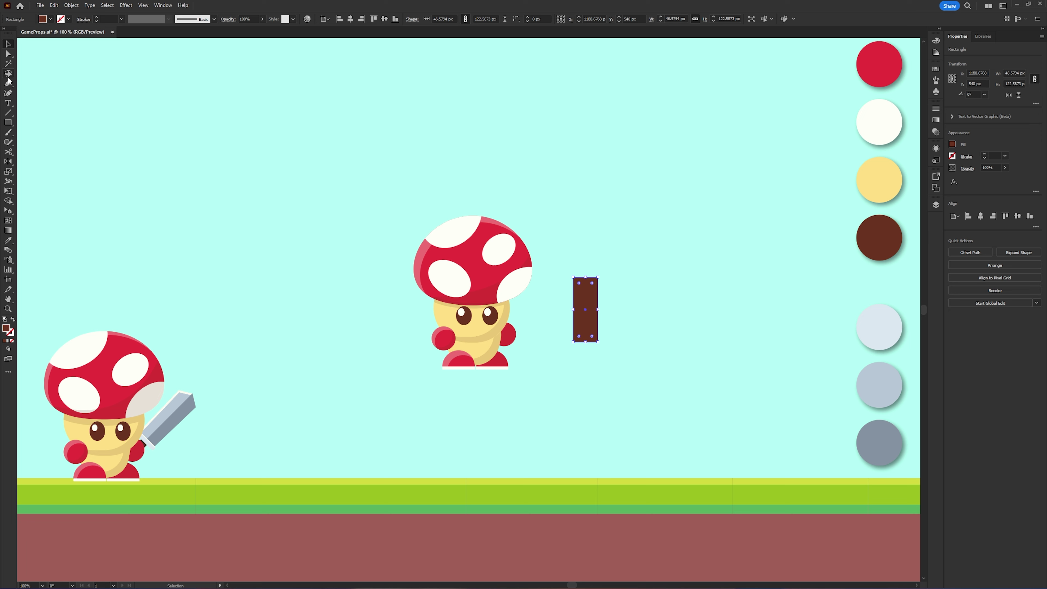
- Add an anchor point at the middle of the blade's top edge and raise it about 12 px into a tip
drag(11, 88, 48, 92)
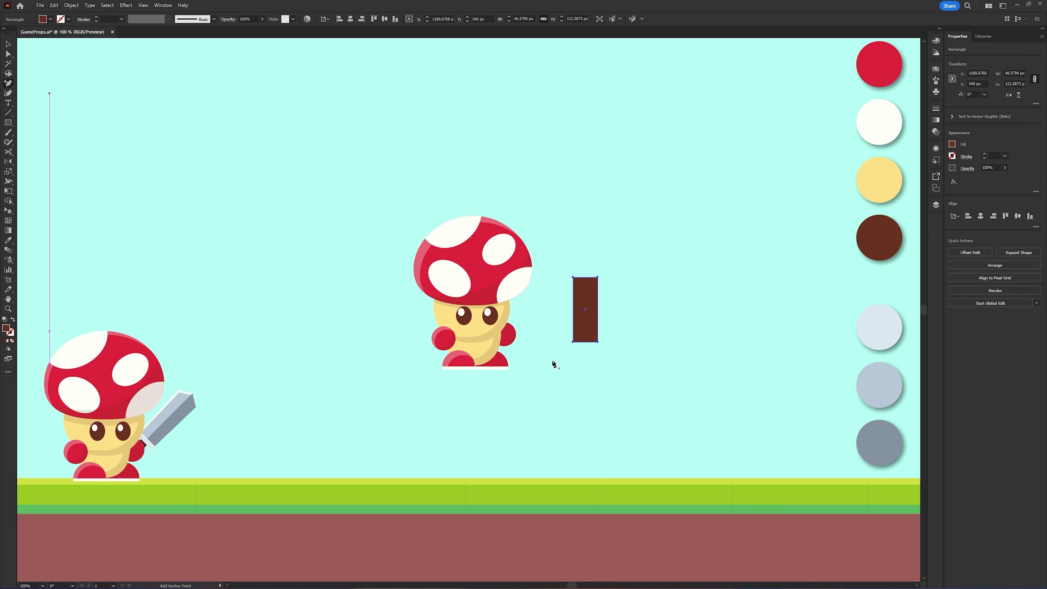
click(585, 277)
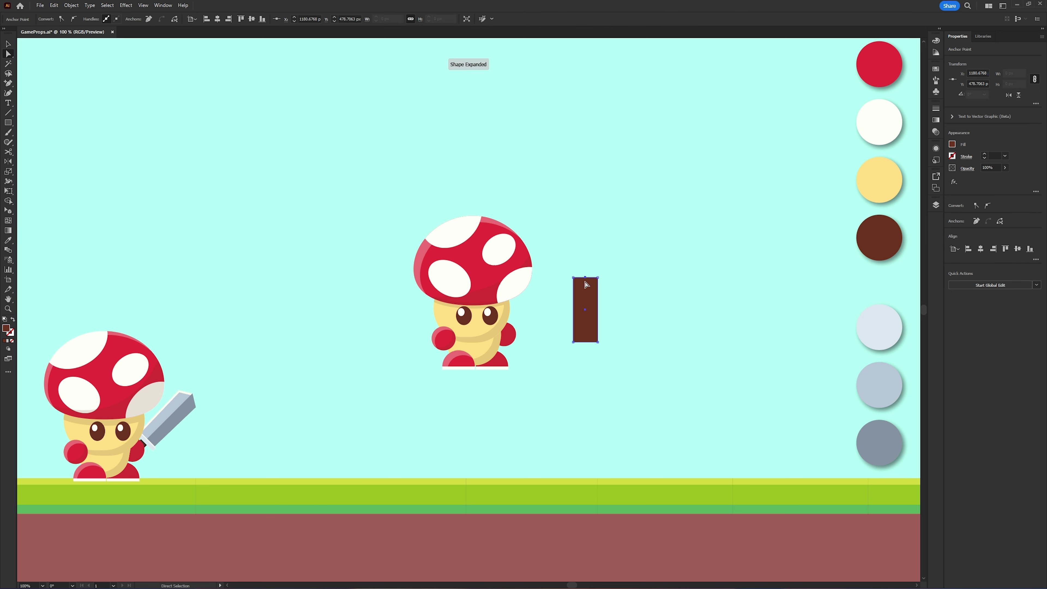
key(a)
drag(586, 277, 587, 270)
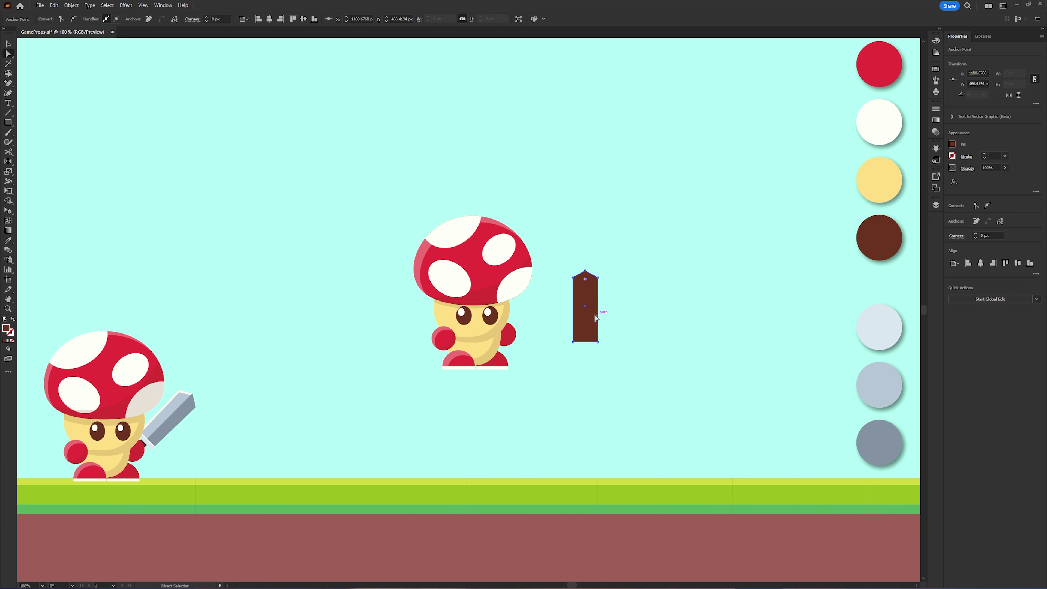
key(v)
click(605, 324)
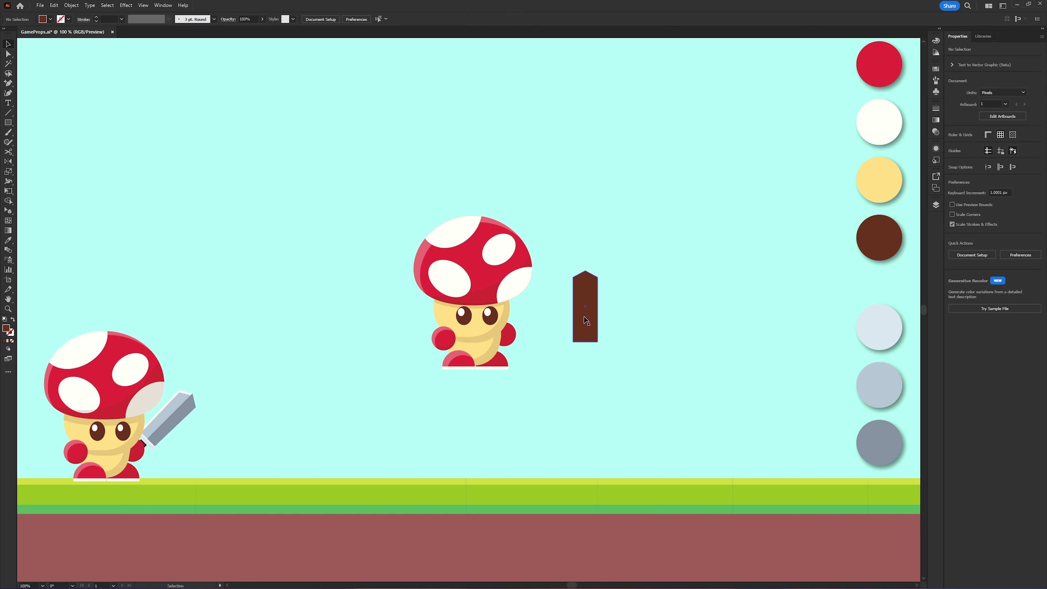
- Draw a thin brown guard rectangle about 77 × 11 px under the blade and align both shapes on their horizontal centres
key(m)
drag(566, 342, 565, 298)
key(v)
click(981, 216)
click(688, 363)
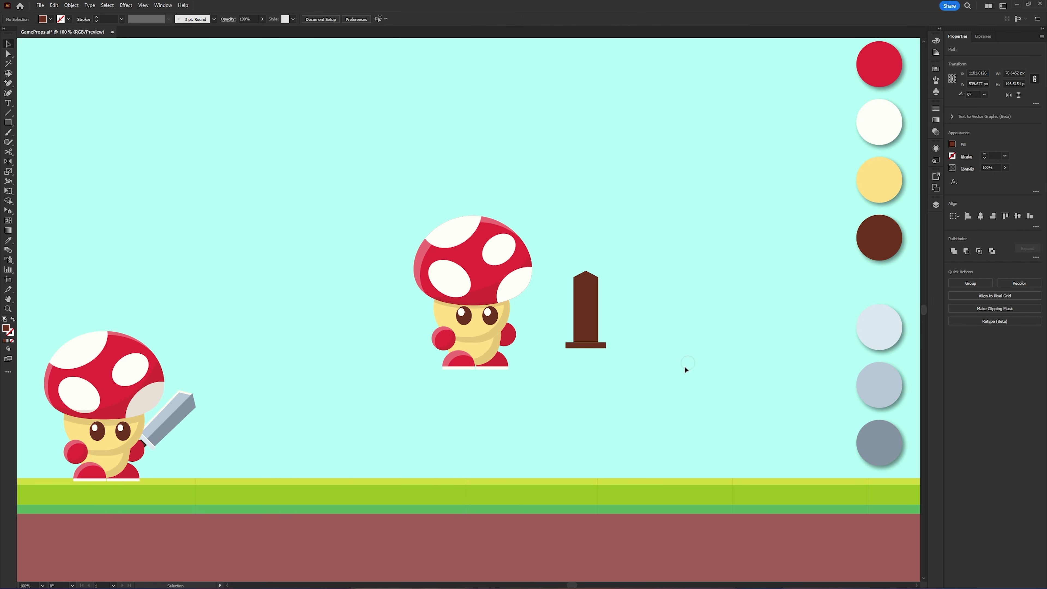
- Round all corners of the sword's guard fully, to about 5.35 px
click(606, 345)
key(a)
drag(601, 346, 534, 317)
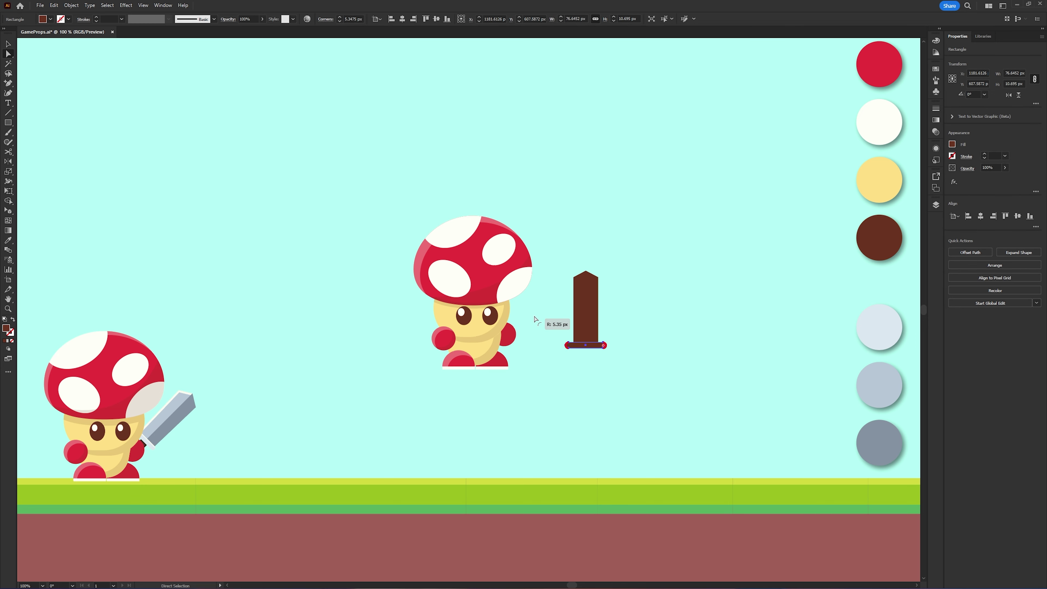
click(634, 331)
key(v)
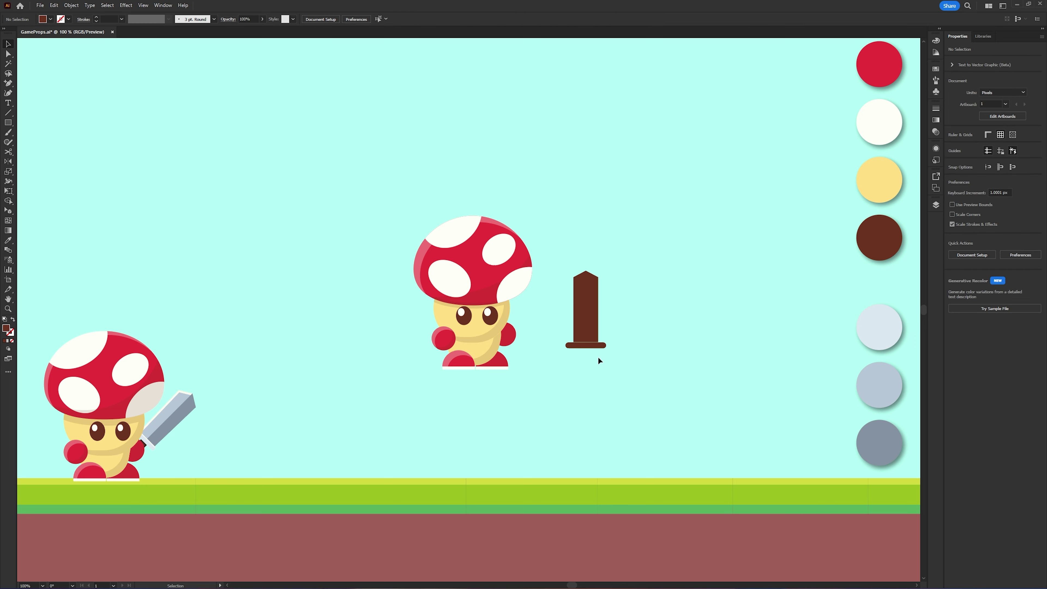
- Duplicate the blade to its right and draw a vertical Pen line through the copy's centre, extending past both ends
click(587, 328)
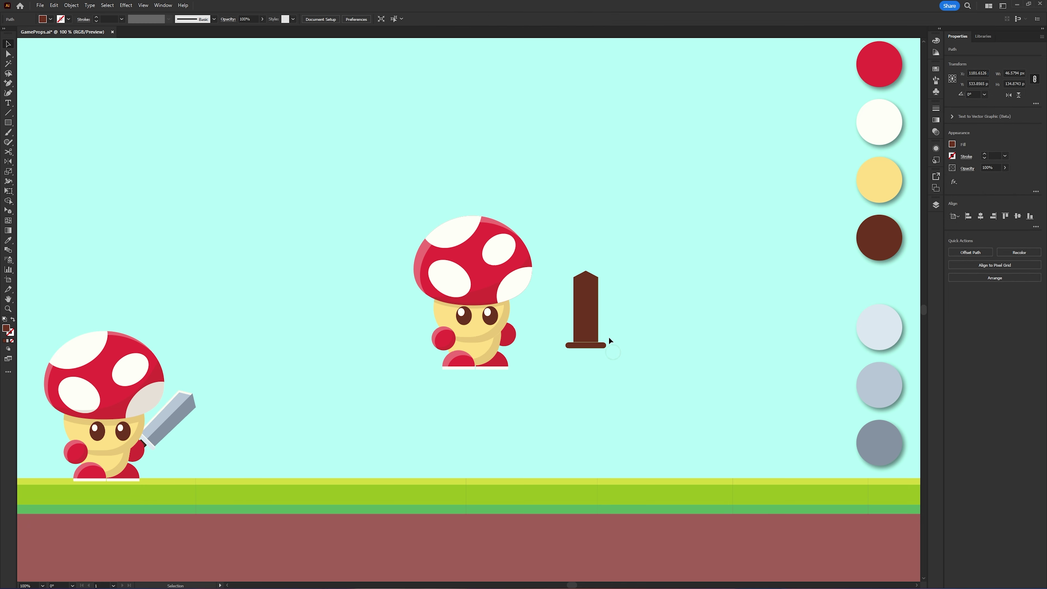
drag(587, 315, 658, 318)
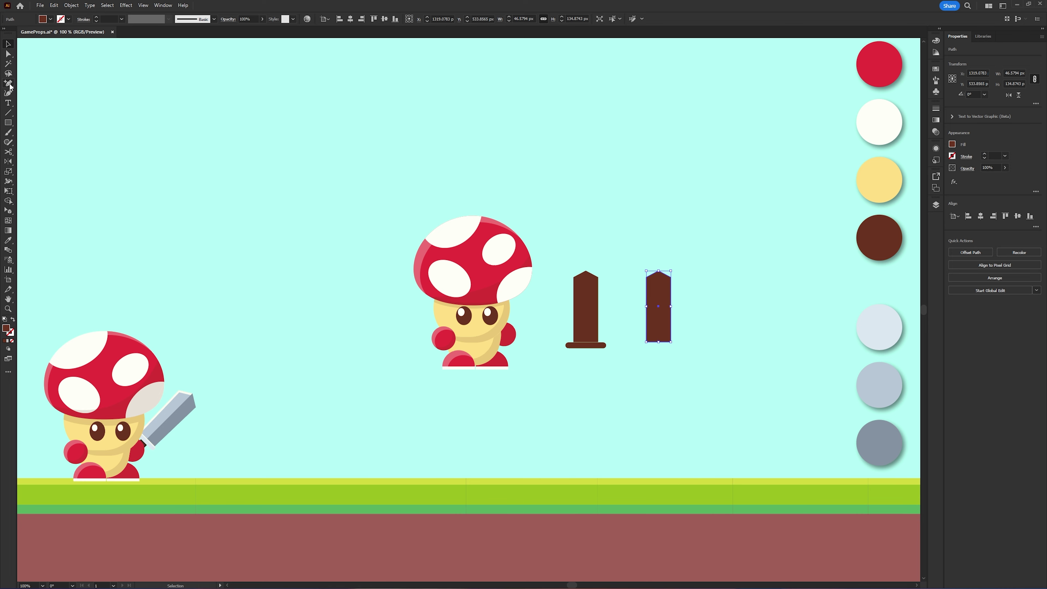
drag(11, 87, 44, 86)
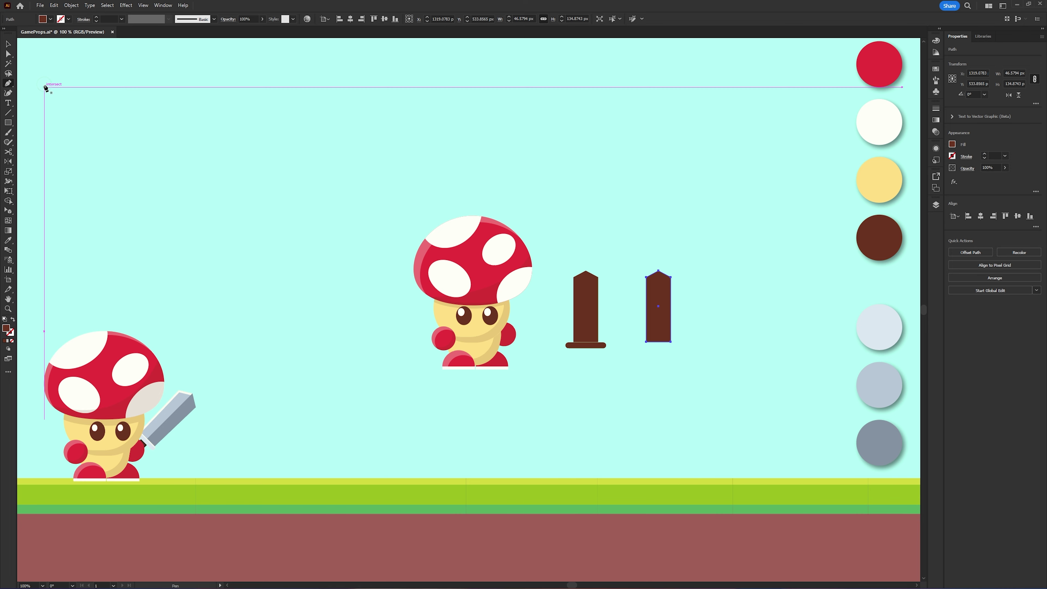
click(658, 261)
shift+click(671, 394)
- Divide the copied blade along the centre line with Pathfinder and ungroup the two halves
key(v)
drag(700, 378, 630, 288)
click(1036, 258)
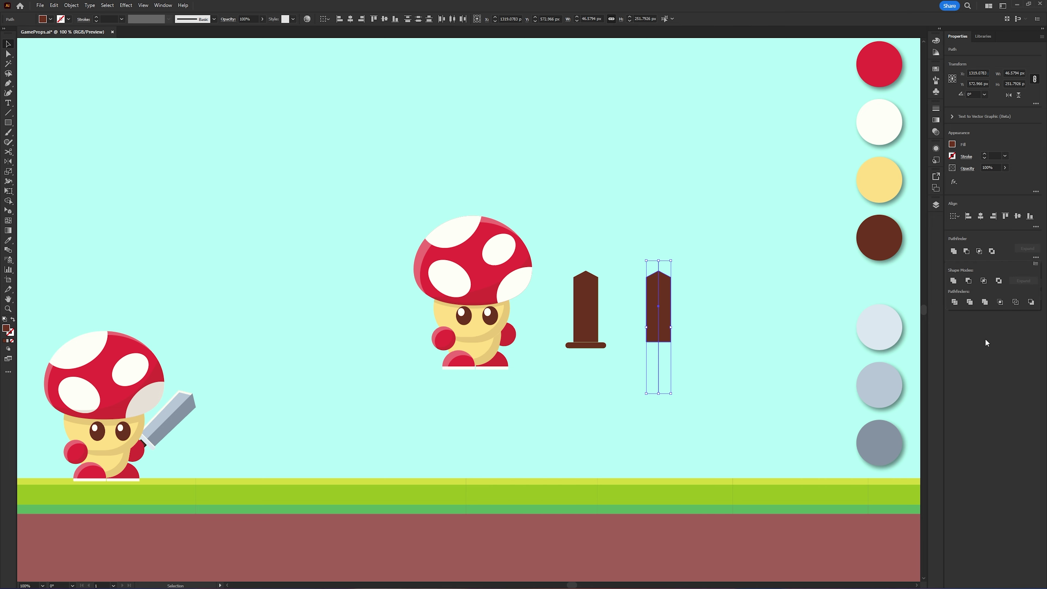
click(954, 301)
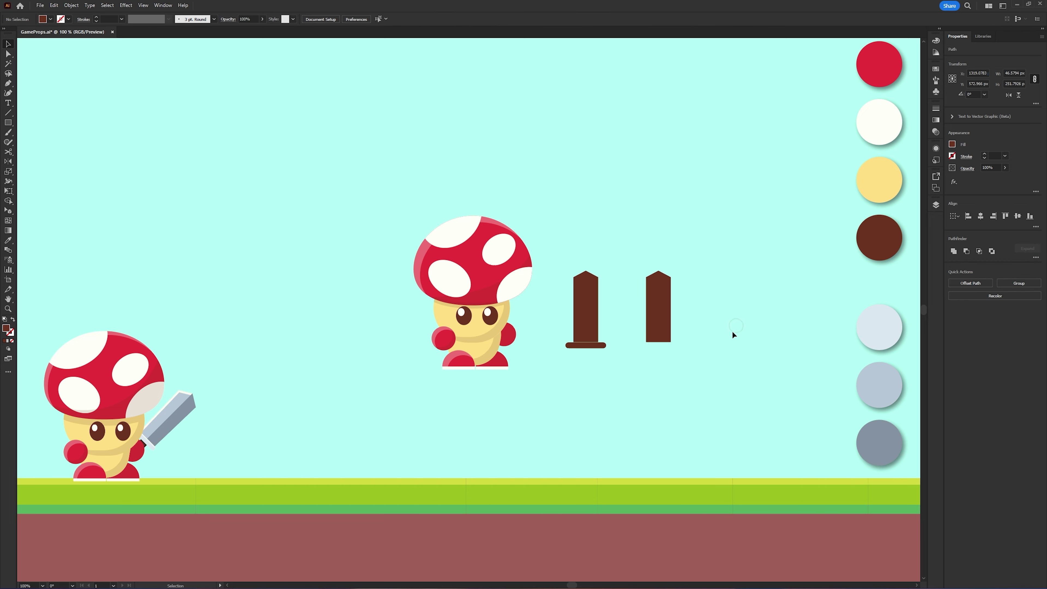
right_click(662, 298)
click(706, 407)
click(693, 384)
- Fill the left half of the copied blade with the palette's lightest grey-blue using the Eyedropper
click(652, 313)
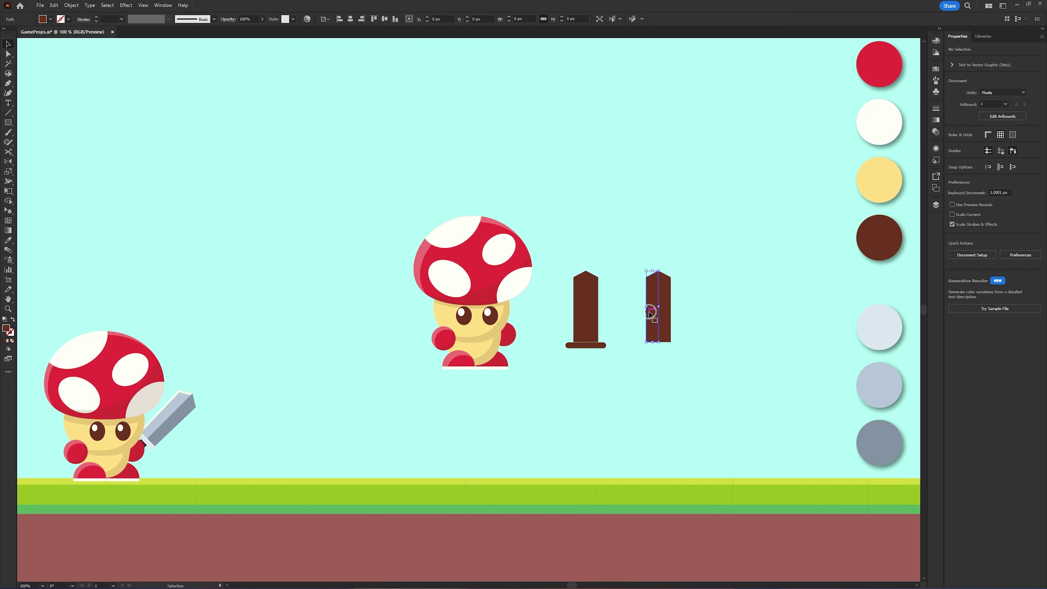
click(9, 240)
click(878, 327)
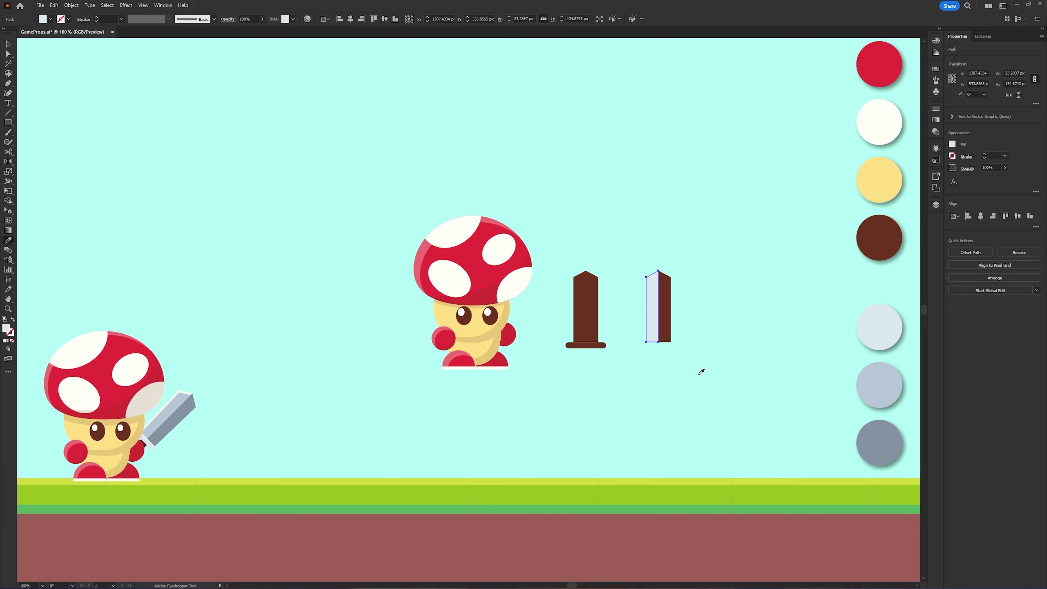
key(v)
click(687, 331)
click(652, 310)
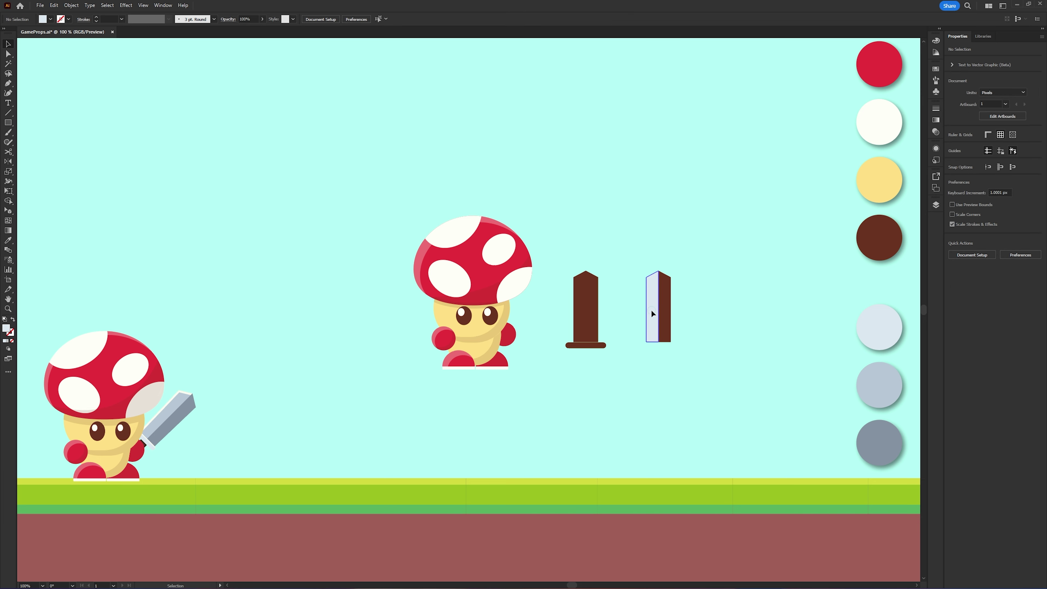
- Recolour the left half of the copied blade with the palette's medium grey-blue using the Eyedropper
click(9, 239)
click(882, 383)
key(v)
click(684, 334)
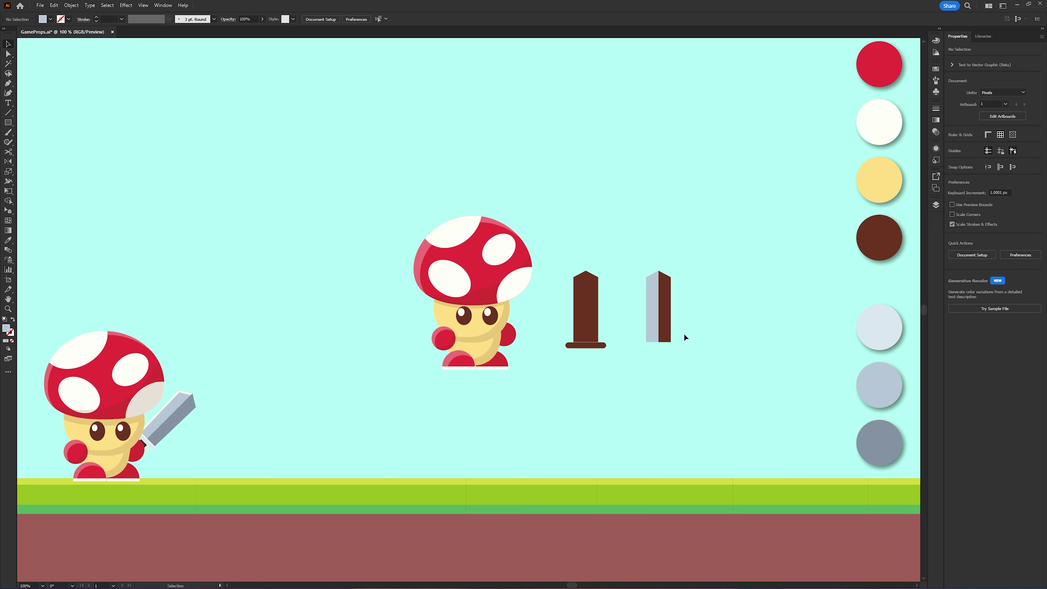
- Fill the right half of the copied blade with the palette's darkest grey-blue using the Eyedropper
click(664, 306)
click(9, 240)
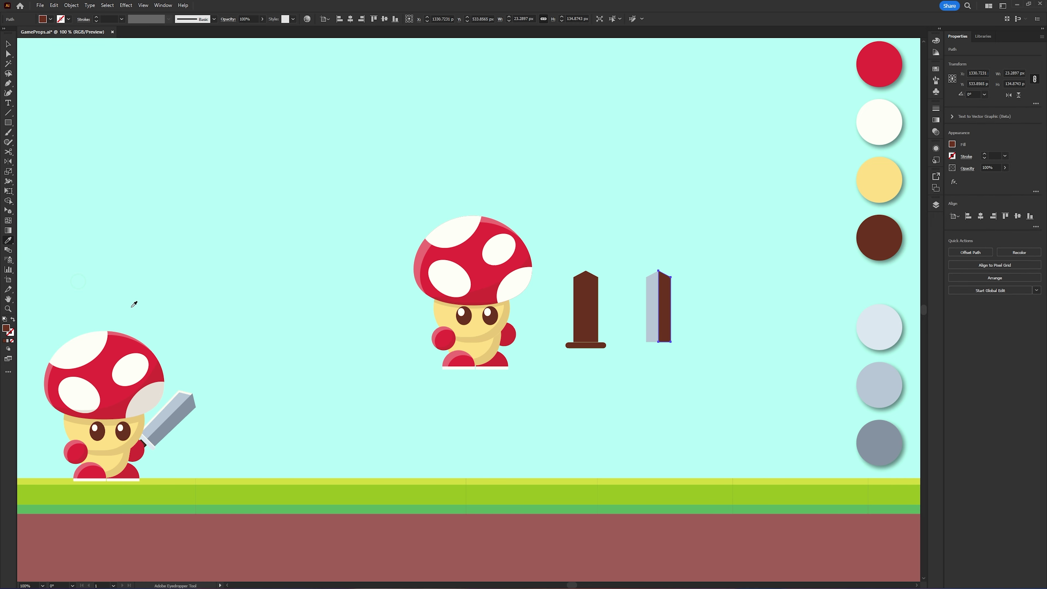
click(872, 445)
key(v)
click(706, 380)
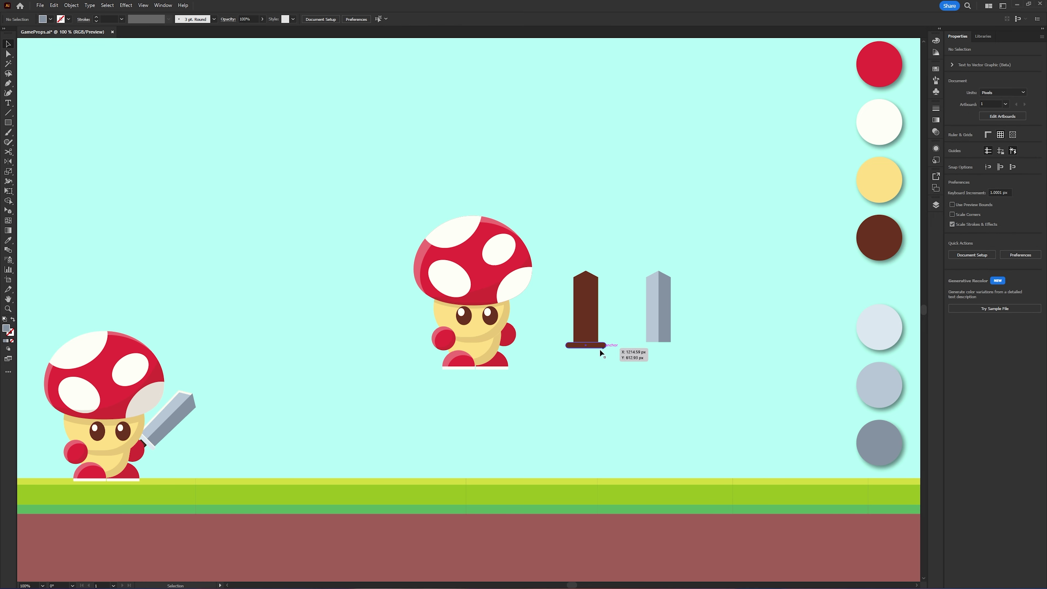
- Move the two-tone blade onto the guard in place of the brown blade and delete the brown one
drag(639, 262, 639, 263)
mouse_move(664, 302)
mouse_down()
mouse_move(592, 304)
mouse_move(669, 293)
mouse_up()
click(602, 296)
ctrl+click(596, 286)
ctrl+click(595, 287)
key(Delete)
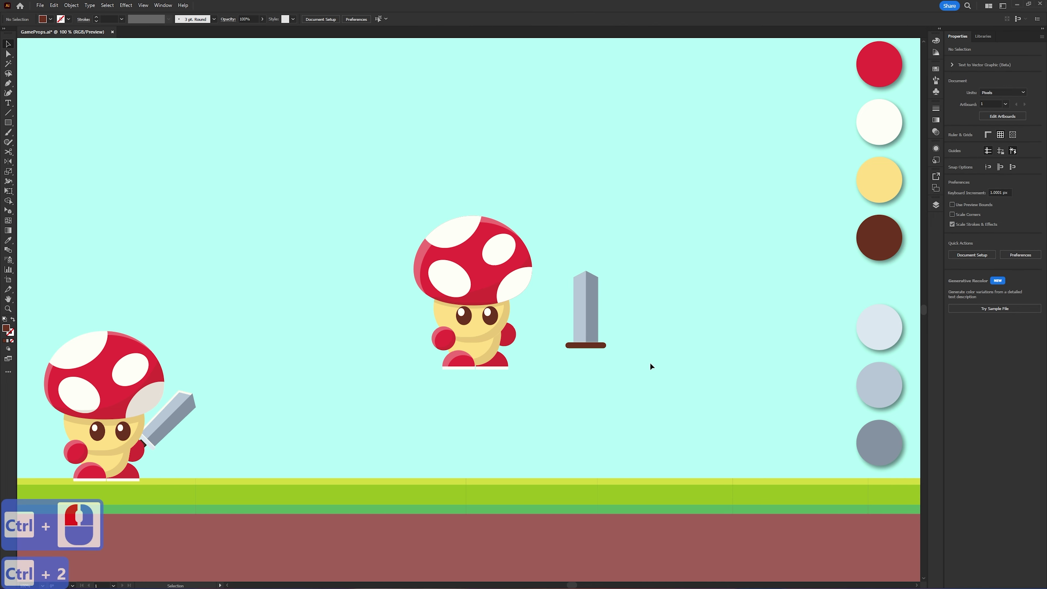
- Fill the sword's guard with the palette's lightest grey-blue using the Eyedropper
click(602, 344)
click(624, 358)
click(594, 345)
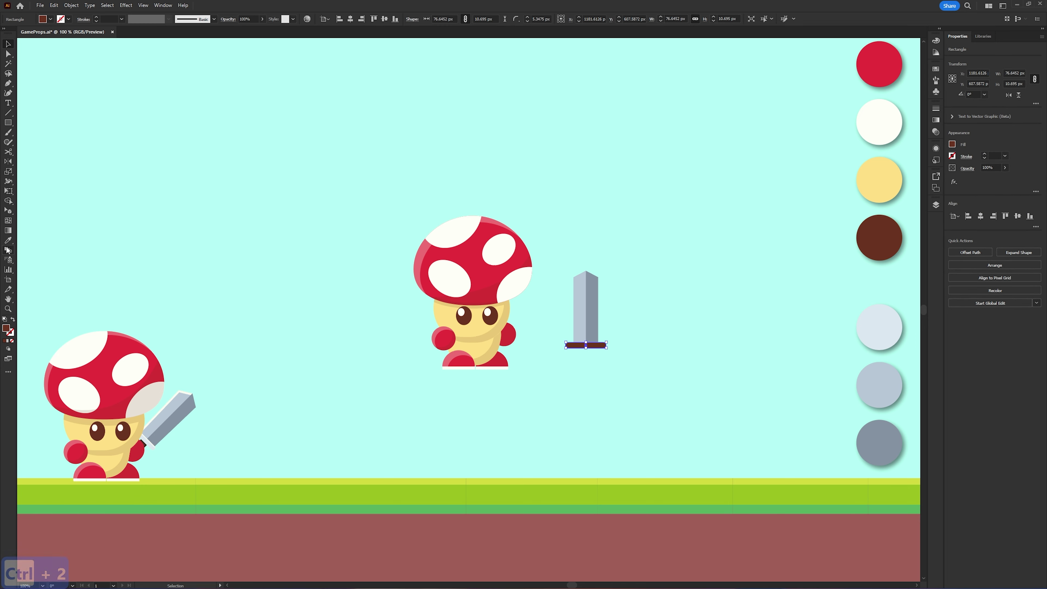
key(i)
click(886, 334)
key(v)
click(699, 334)
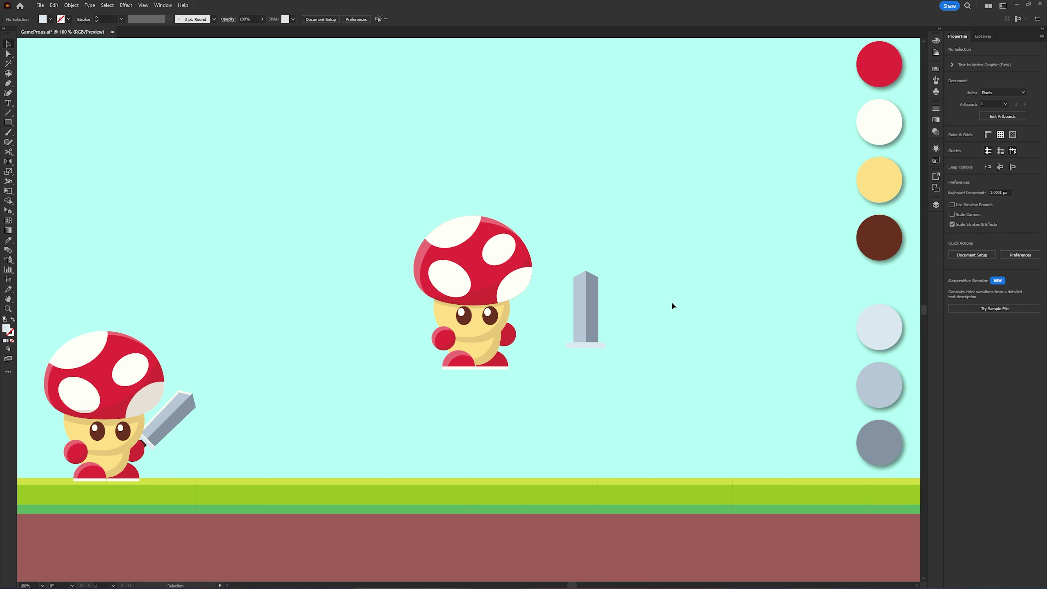
- Draw a rectangle handle about 20 x 31.5 px centred below the guard and send it to the back
key(m)
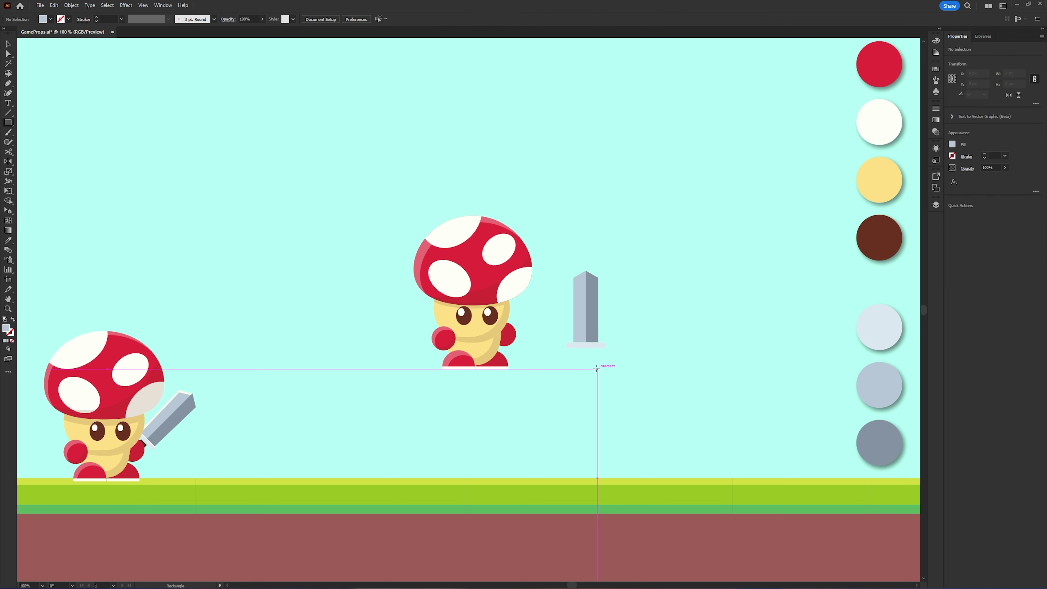
drag(585, 353, 590, 363)
key(v)
right_click(587, 359)
mouse_move(619, 313)
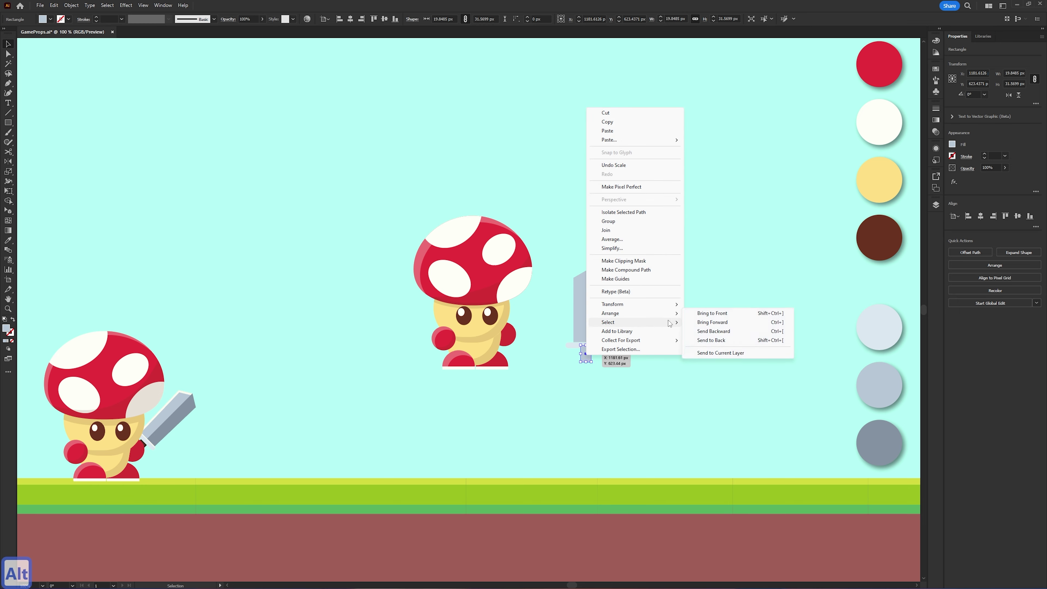
click(711, 340)
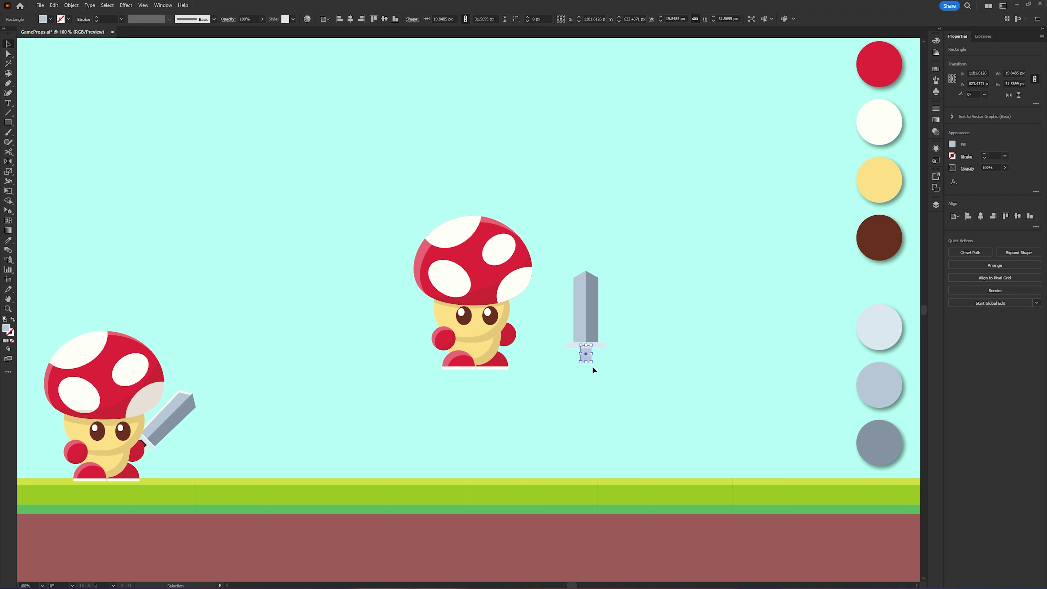
- Lengthen the handle to about 40 px and round its corners fully
drag(586, 362, 558, 320)
key(b)
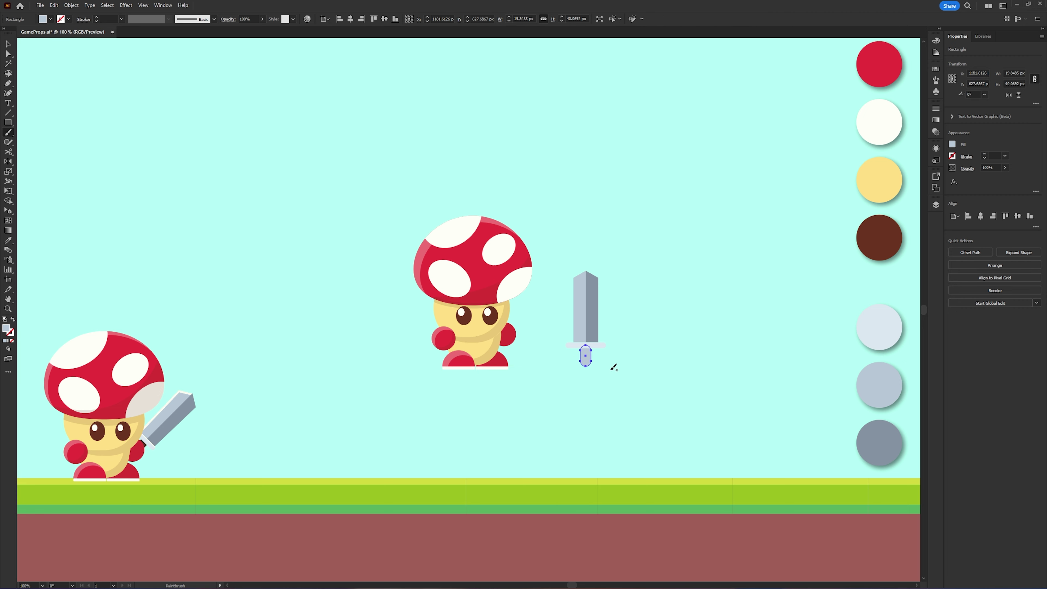
click(611, 370)
key(ctrl+z)
key(v)
click(620, 390)
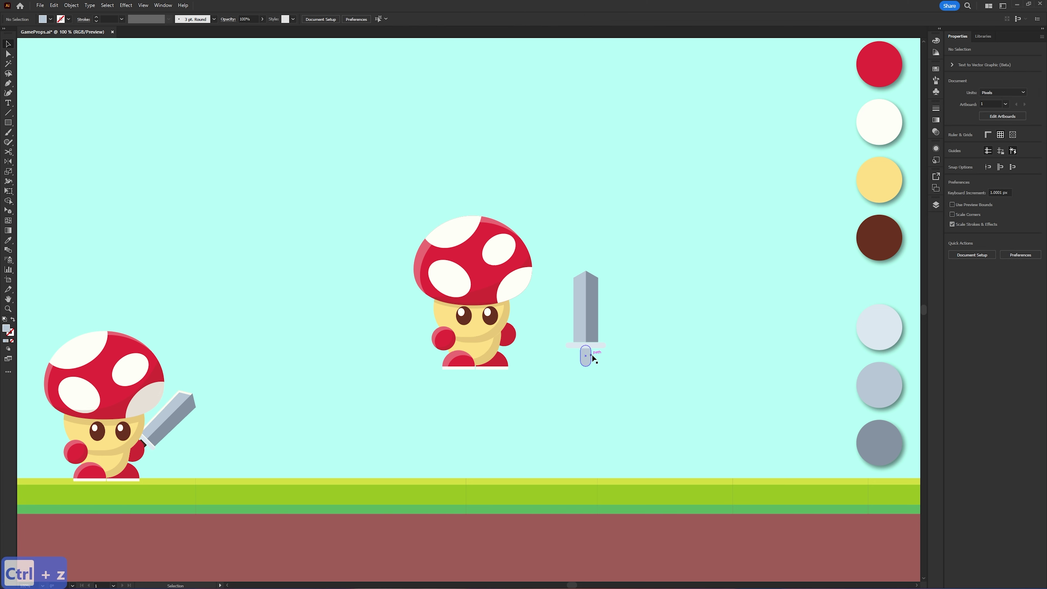
- Fill the sword's handle with the palette's dark brown using the Eyedropper
click(591, 356)
click(9, 240)
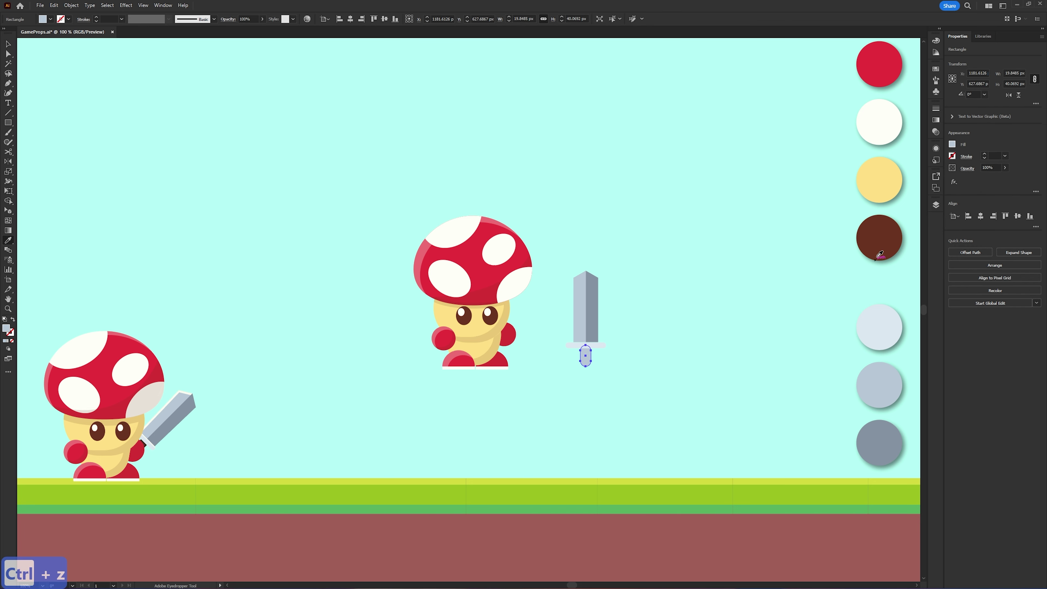
click(875, 255)
key(v)
click(622, 381)
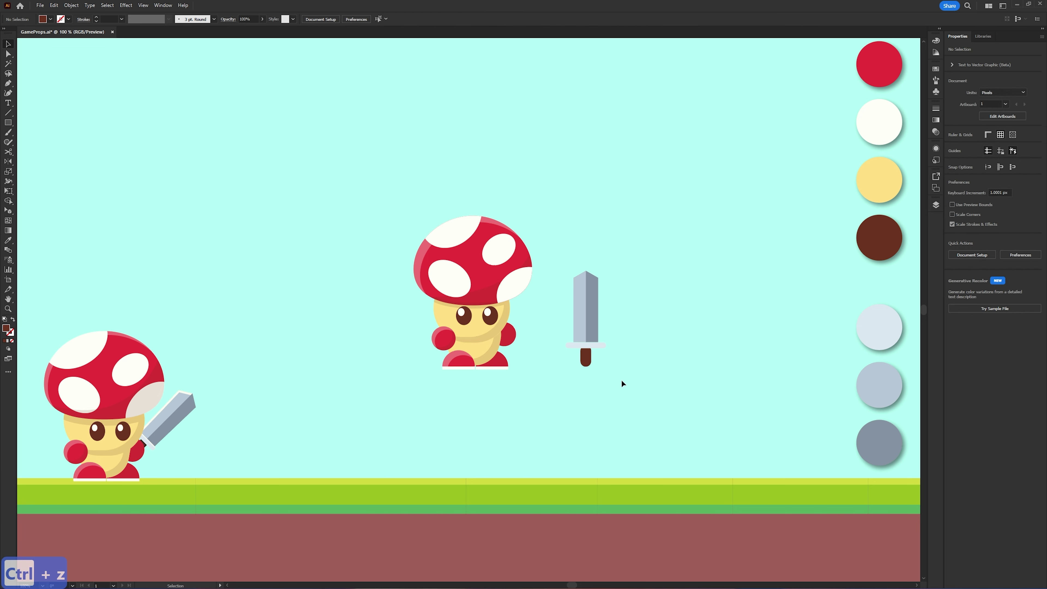
- Raise the handle about 6.5 px so it tucks under the guard, and send it to the back
click(592, 356)
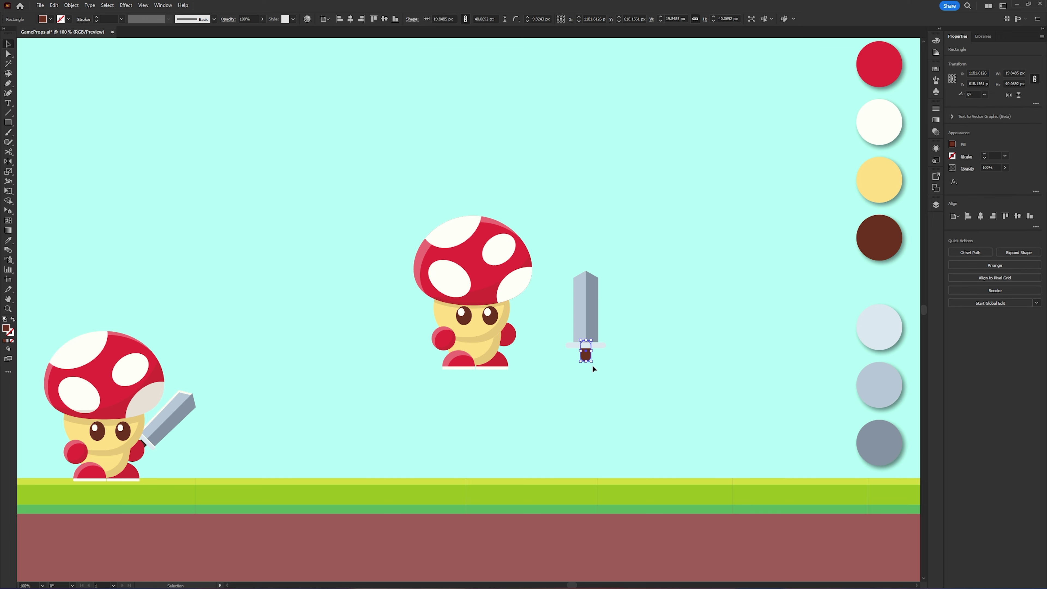
key(Down)
key(Down)
key(Down)
key(Down)
right_click(586, 360)
mouse_move(623, 318)
click(705, 348)
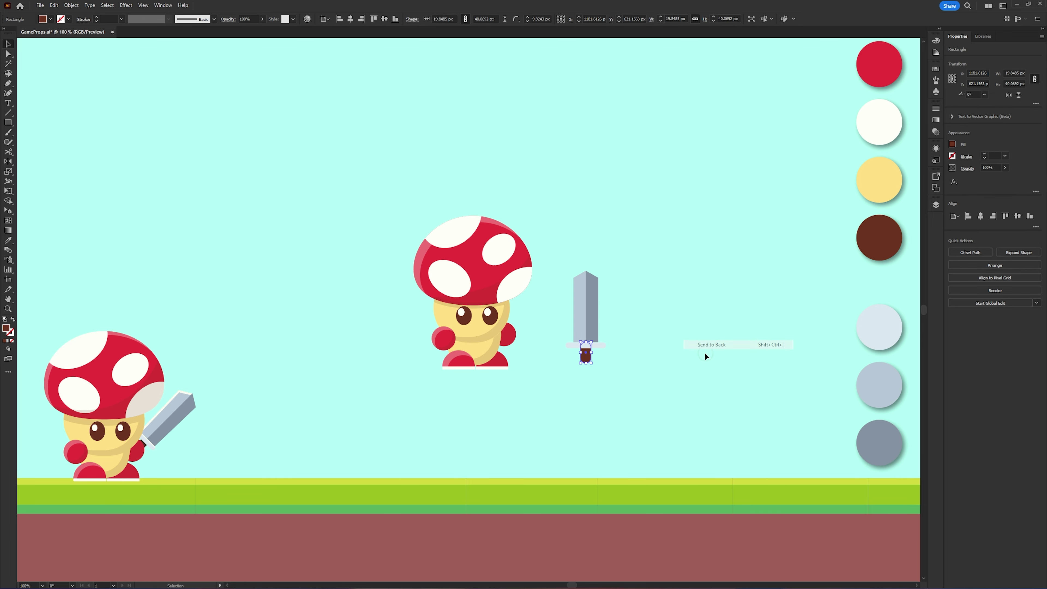
click(640, 352)
- Bring the blade halves and the guard to the front of the handle
drag(619, 330, 572, 313)
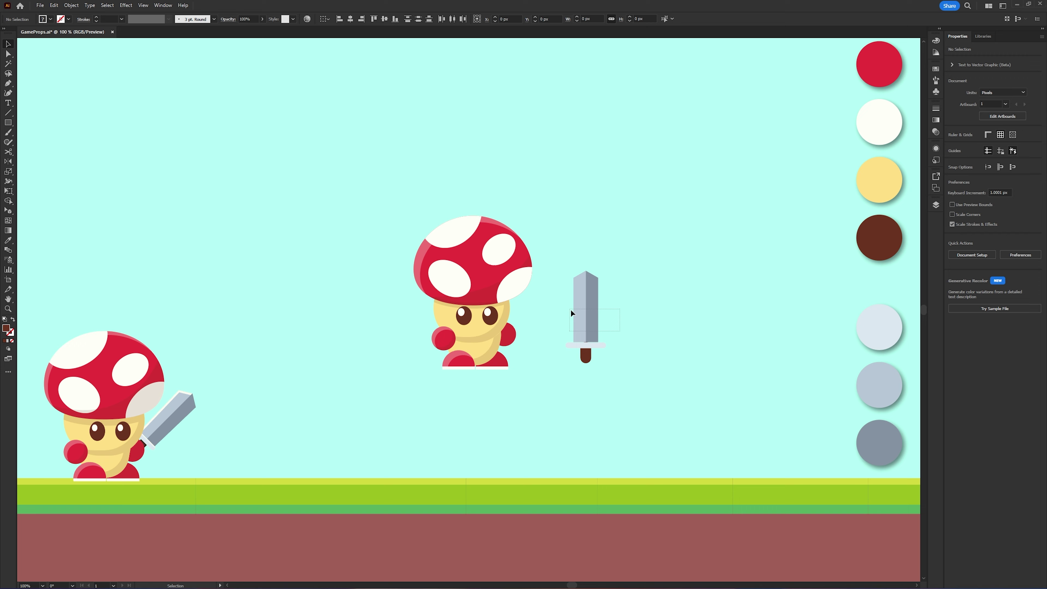
click(615, 347)
mouse_move(614, 347)
mouse_down()
mouse_move(597, 318)
mouse_move(588, 336)
mouse_move(611, 326)
mouse_up()
key(ctrl+z)
right_click(586, 320)
mouse_move(655, 504)
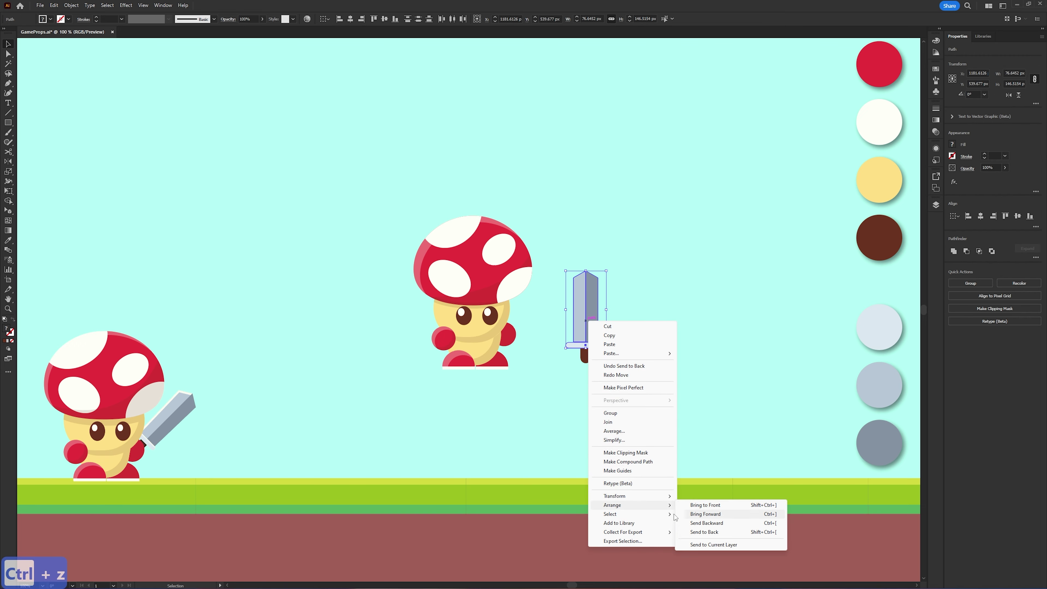
click(699, 504)
click(656, 396)
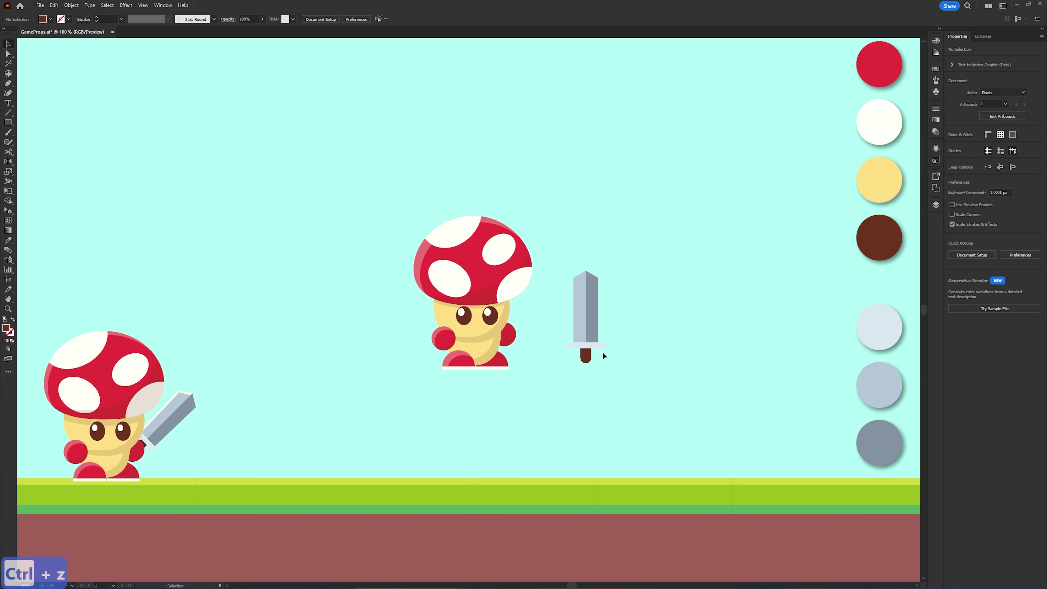
- Nudge the guard and handle up 3 px onto the blade's base and bring the guard to the front
drag(603, 354, 583, 347)
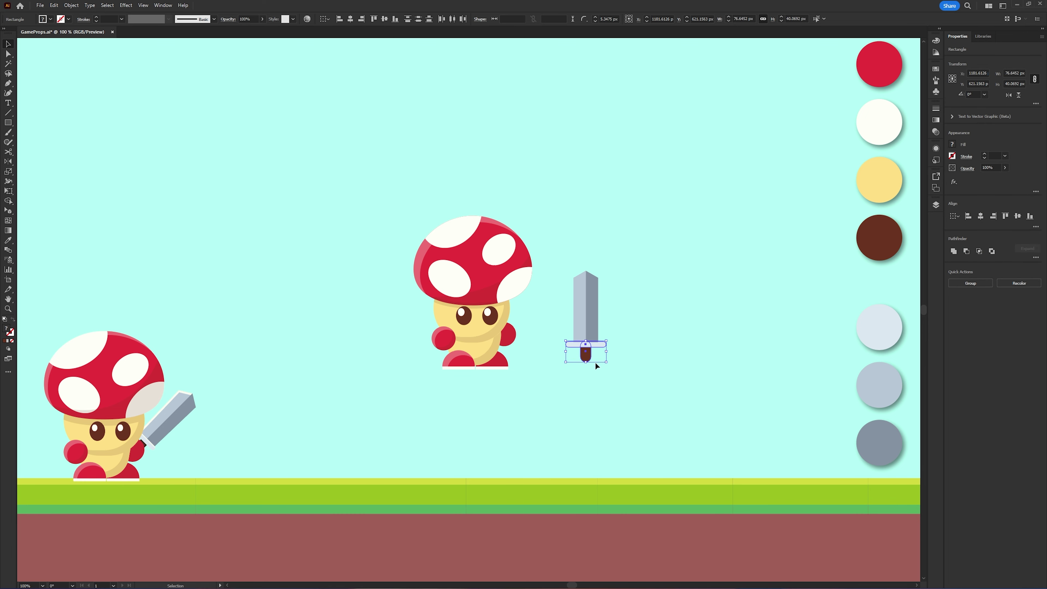
click(651, 360)
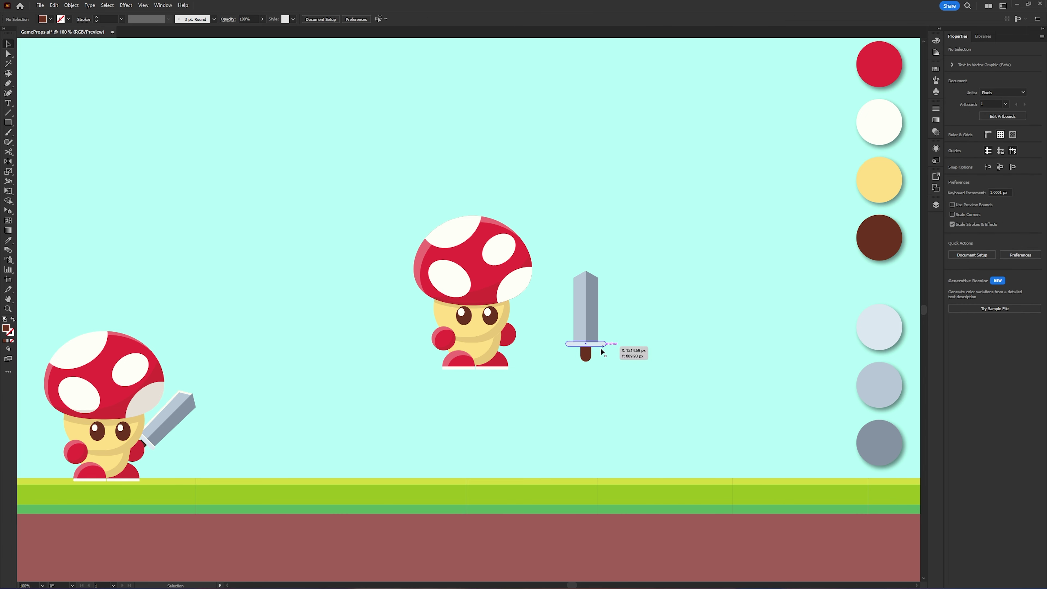
right_click(591, 345)
mouse_move(621, 303)
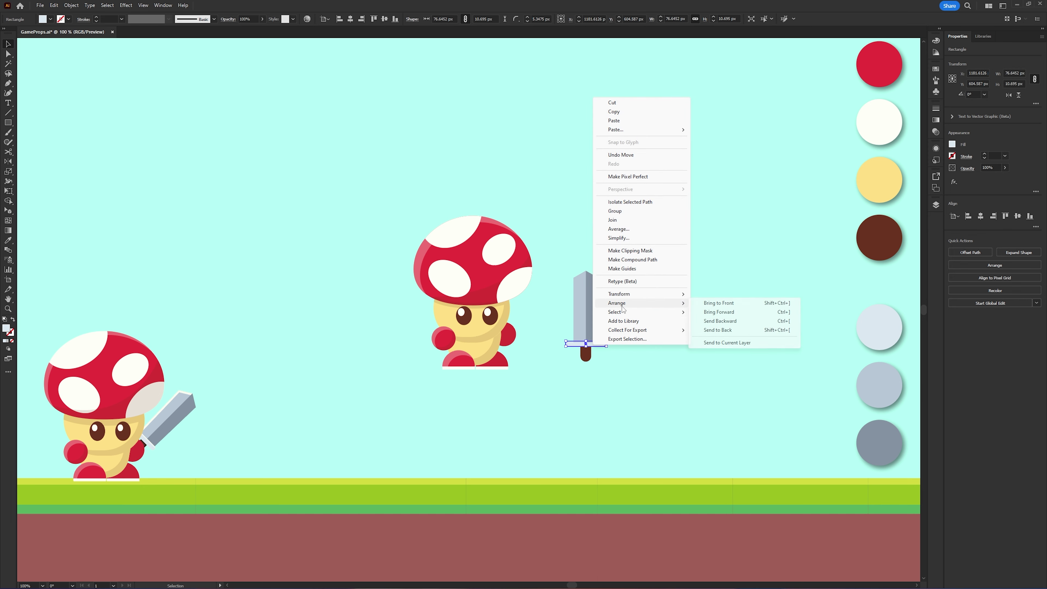
click(719, 303)
click(695, 336)
- Stretch the blade upward to about 150 px tall by raising its tip points with Direct Selection
drag(624, 287, 598, 269)
key(v)
click(639, 324)
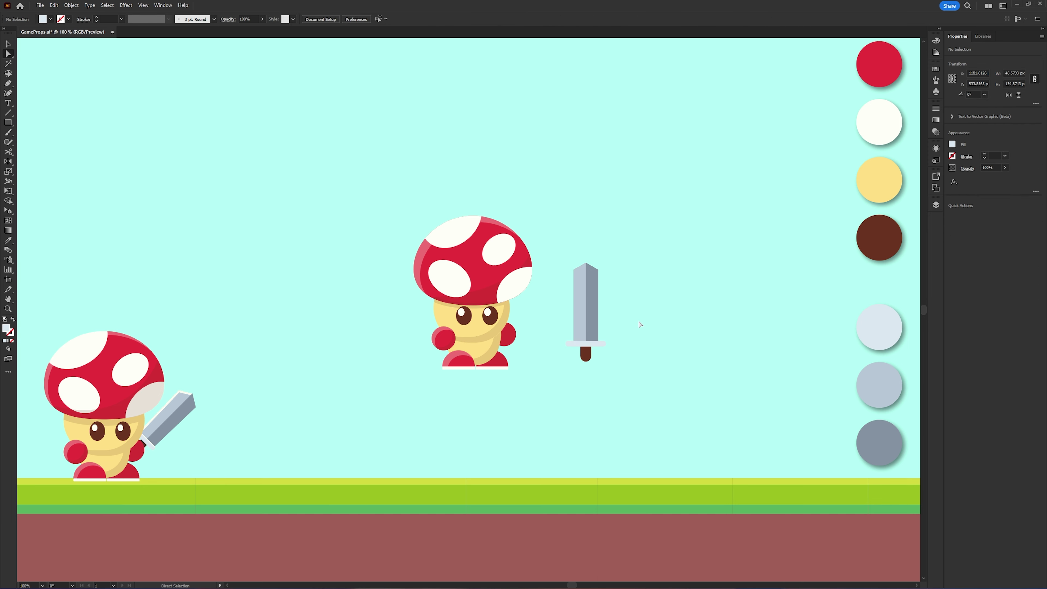
key(ctrl+z)
key(ctrl+shift+z)
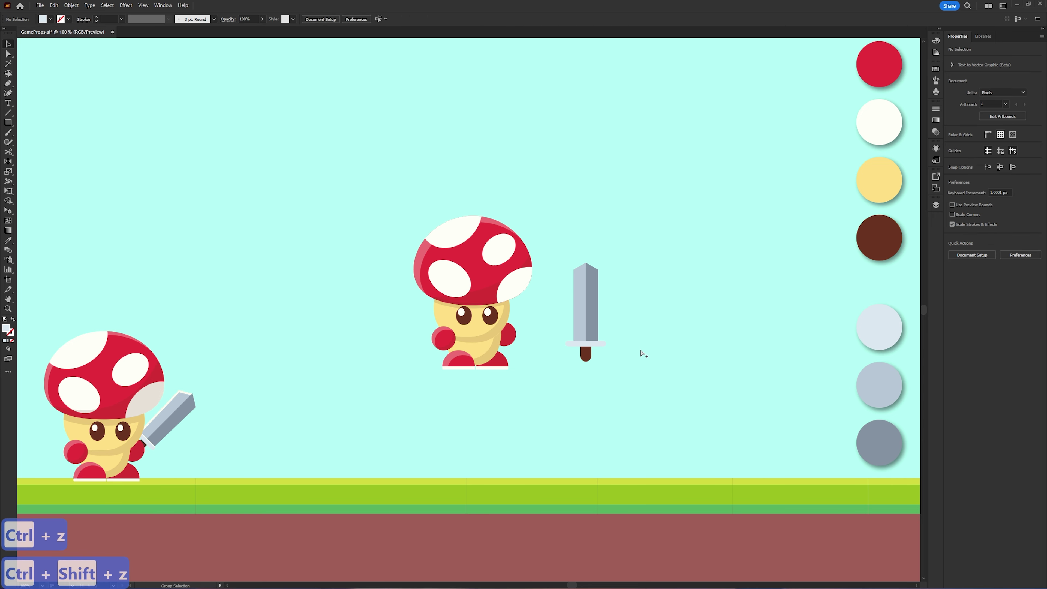
- Set the guard's width to 60 px
click(598, 345)
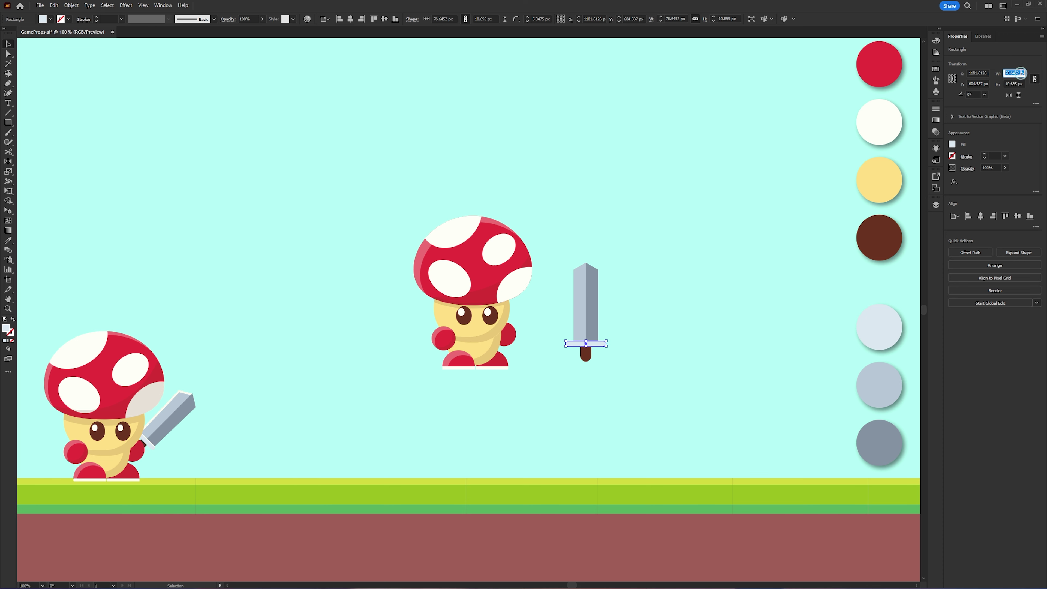
key(Return)
click(671, 374)
drag(617, 363, 587, 335)
click(612, 352)
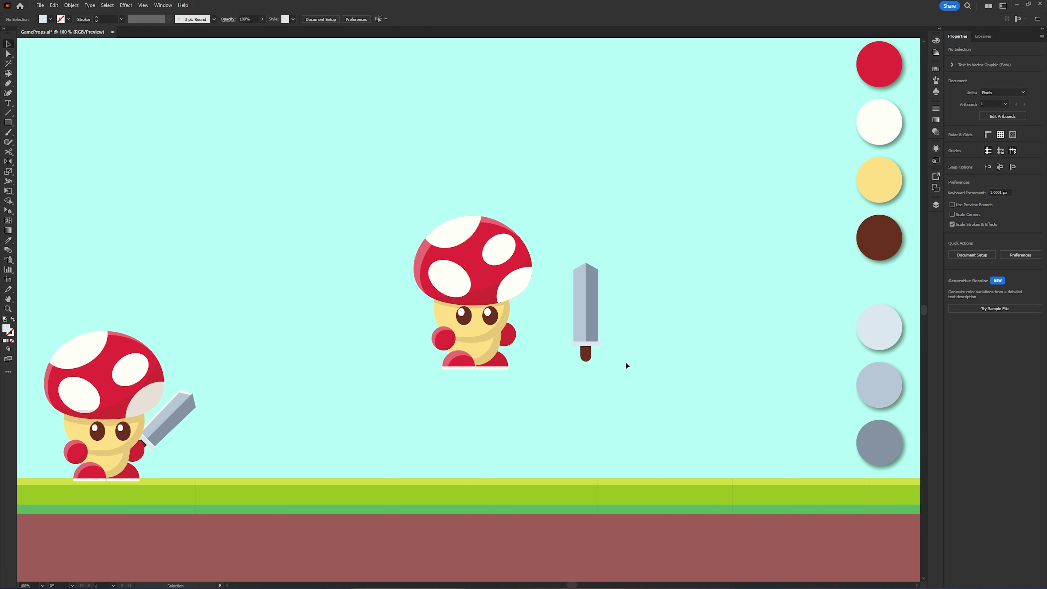
- Group all the sword parts and rotate the sword about 45° clockwise
key(ctrl+g)
drag(559, 239, 632, 295)
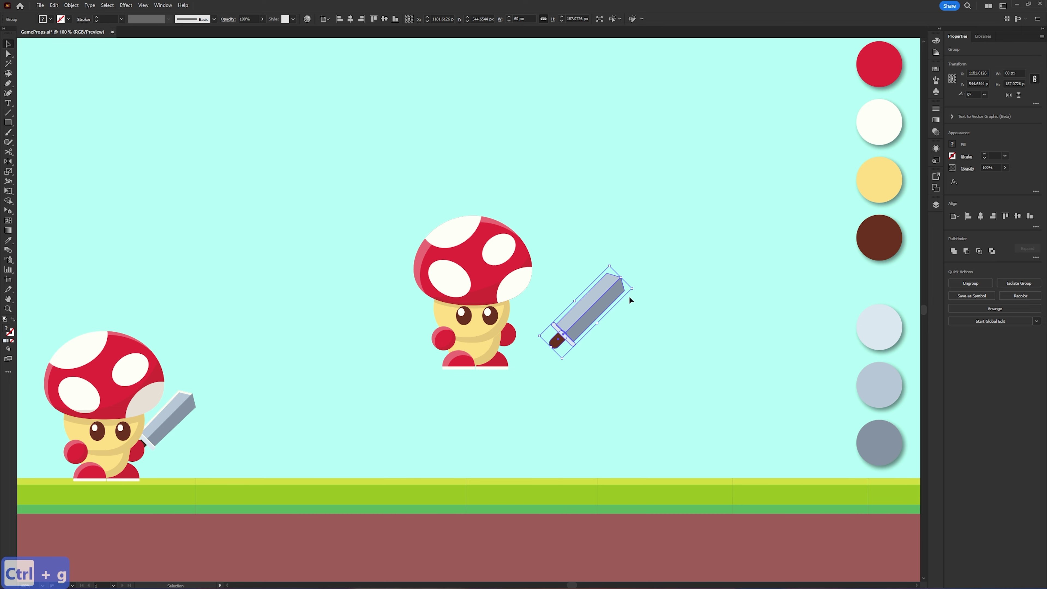
click(589, 338)
- Place the sword at the middle mushroom's right-side hand and send it to the back
drag(574, 322, 530, 315)
right_click(524, 321)
mouse_move(562, 480)
click(642, 505)
click(605, 415)
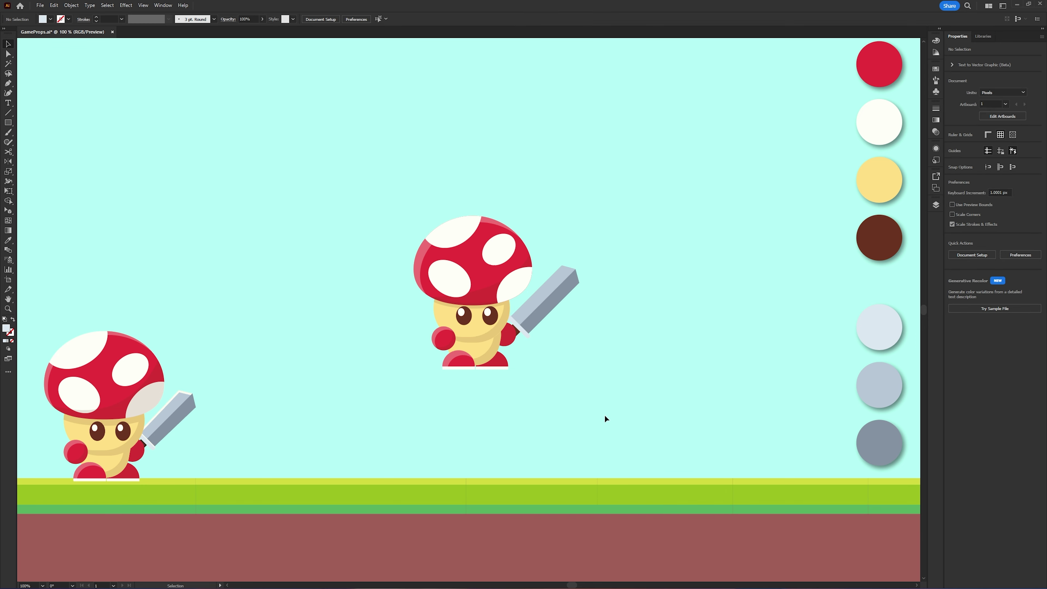
- Move the middle mushroom and its sword straight down until its feet stand on the grass
drag(340, 160, 340, 160)
drag(494, 309, 494, 416)
key(Down)
key(Down)
key(Down)
key(Down)
key(Down)
key(Down)
key(Down)
key(Down)
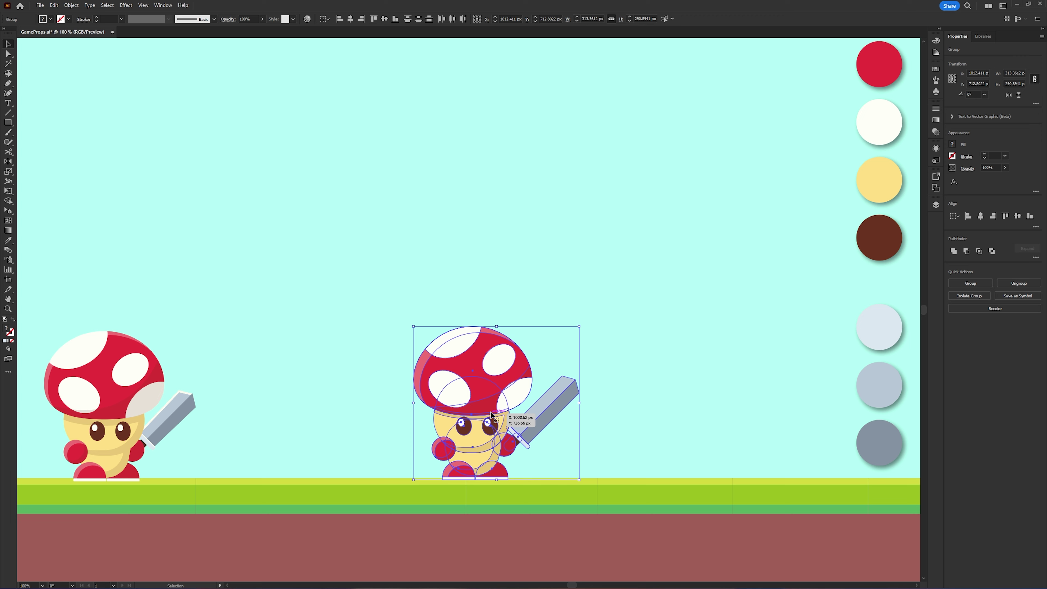
key(Down)
click(725, 389)
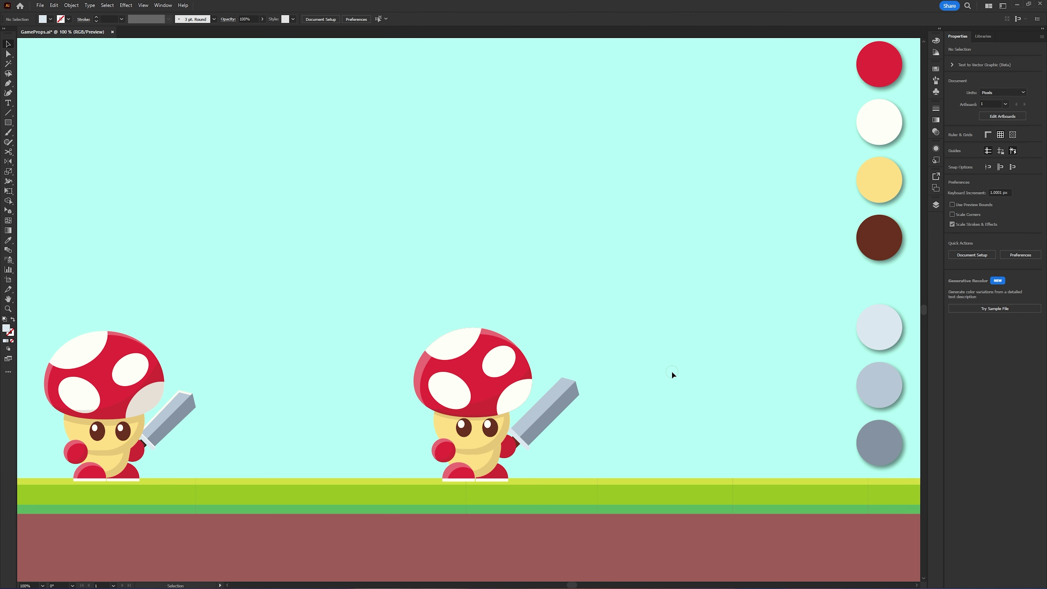
- Copy the sword into the empty sky above the mushroom, turned upright, and duplicate that copy to its right
click(549, 406)
key(ctrl+z)
drag(549, 409, 582, 147)
key(ctrl+shift+a)
drag(542, 209, 677, 210)
key(ctrl+shift+a)
- Ungroup the second upright sword and move its left blade half out to the right
right_click(639, 201)
click(671, 311)
key(ctrl+shift+a)
- Paste a copy of the separated blade half in front and offset it 4 px right and 3 px down
key(ctrl+c)
key(ctrl+f)
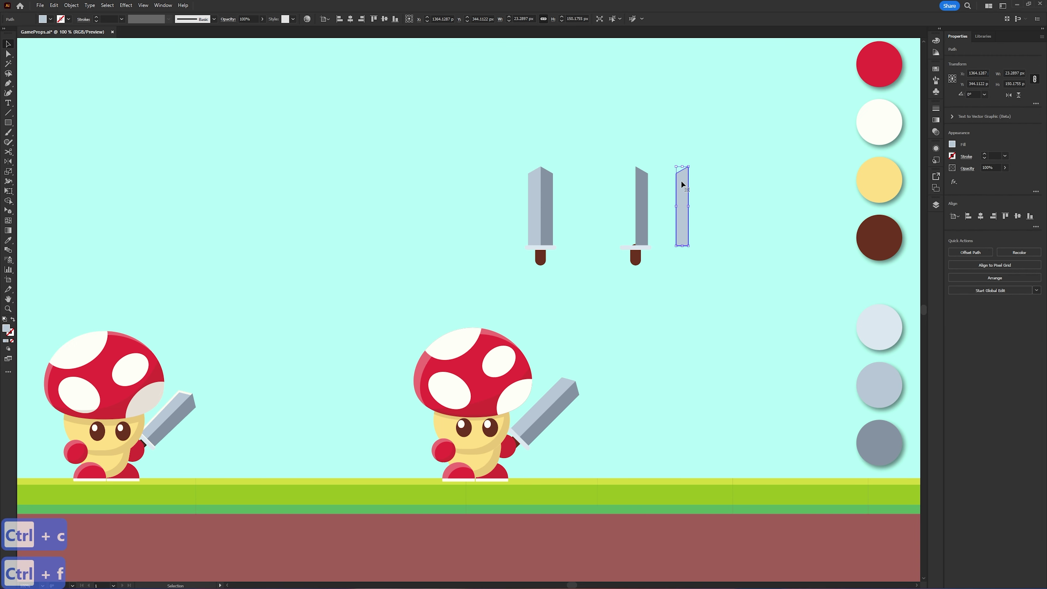
key(Right)
key(Right)
key(Right)
key(Right)
key(Down)
key(Down)
key(Down)
click(756, 134)
drag(680, 242, 677, 164)
key(ctrl+z)
- Divide the two overlapping blade halves with Pathfinder and ungroup the resulting pieces
drag(739, 261, 674, 130)
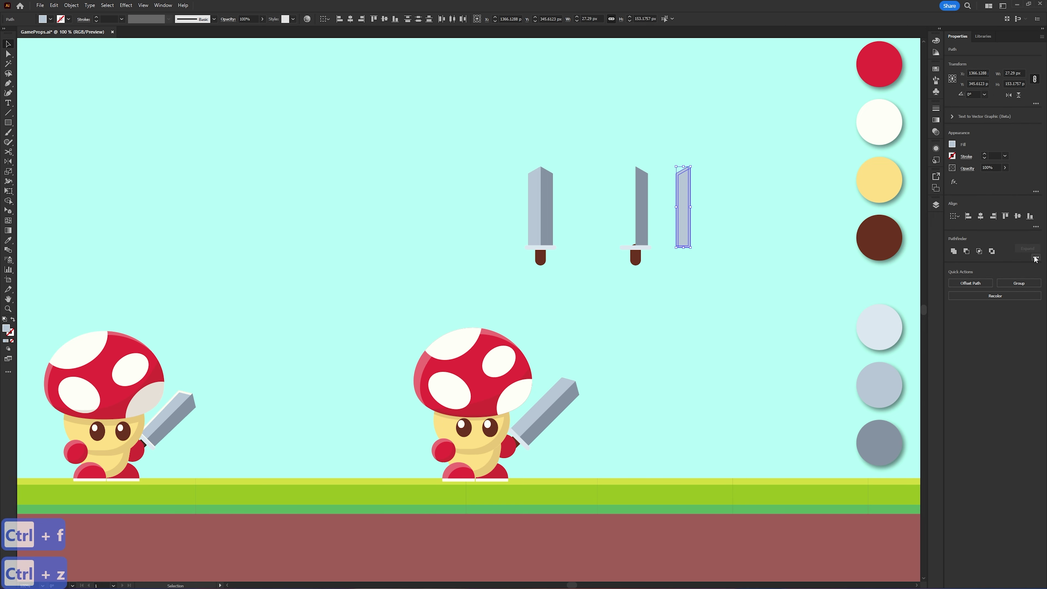
click(1035, 258)
click(954, 302)
click(746, 224)
right_click(676, 188)
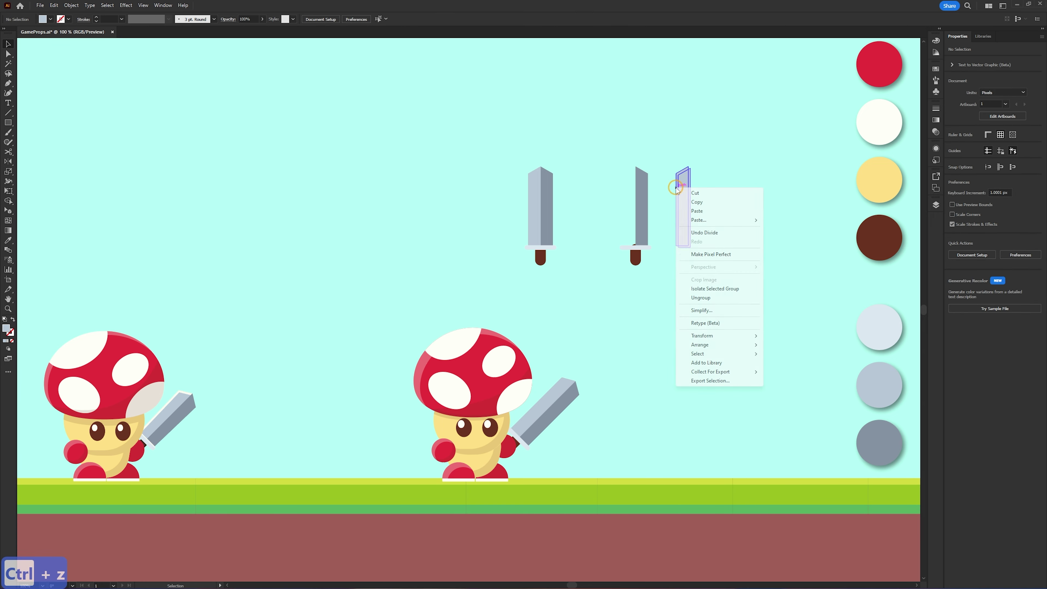
click(705, 298)
click(701, 242)
- Delete the inner and offset pieces, keeping only the thin strip along the blade half's left and upper edges
click(681, 173)
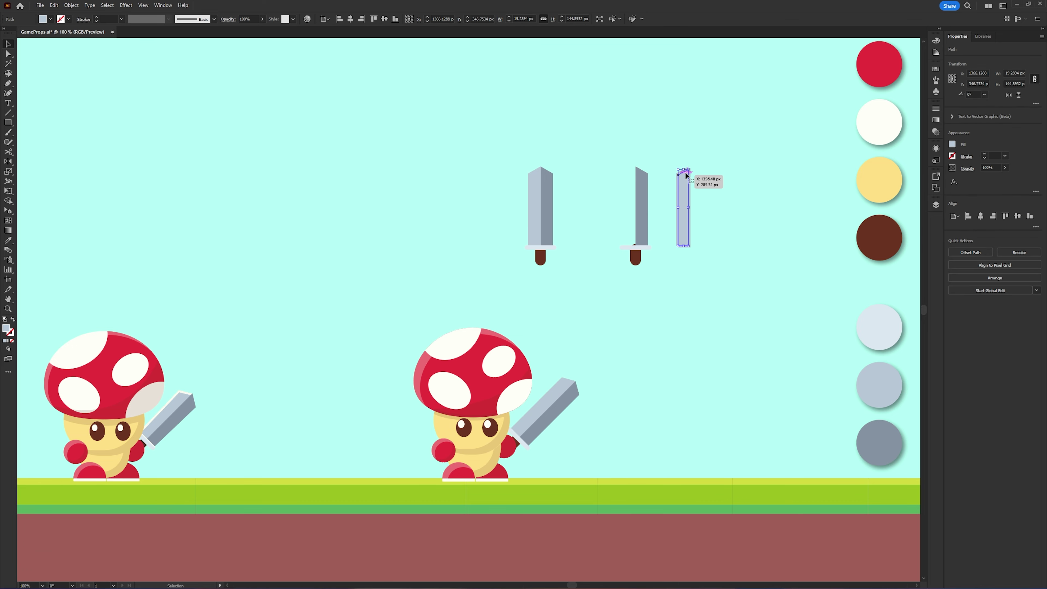
drag(702, 178, 683, 191)
key(Delete)
click(679, 179)
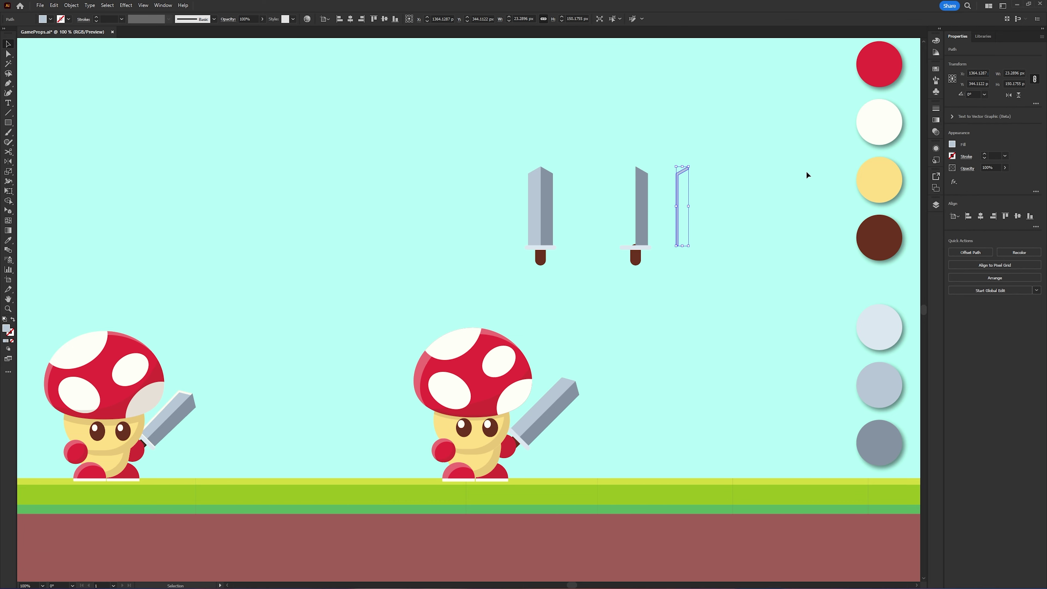